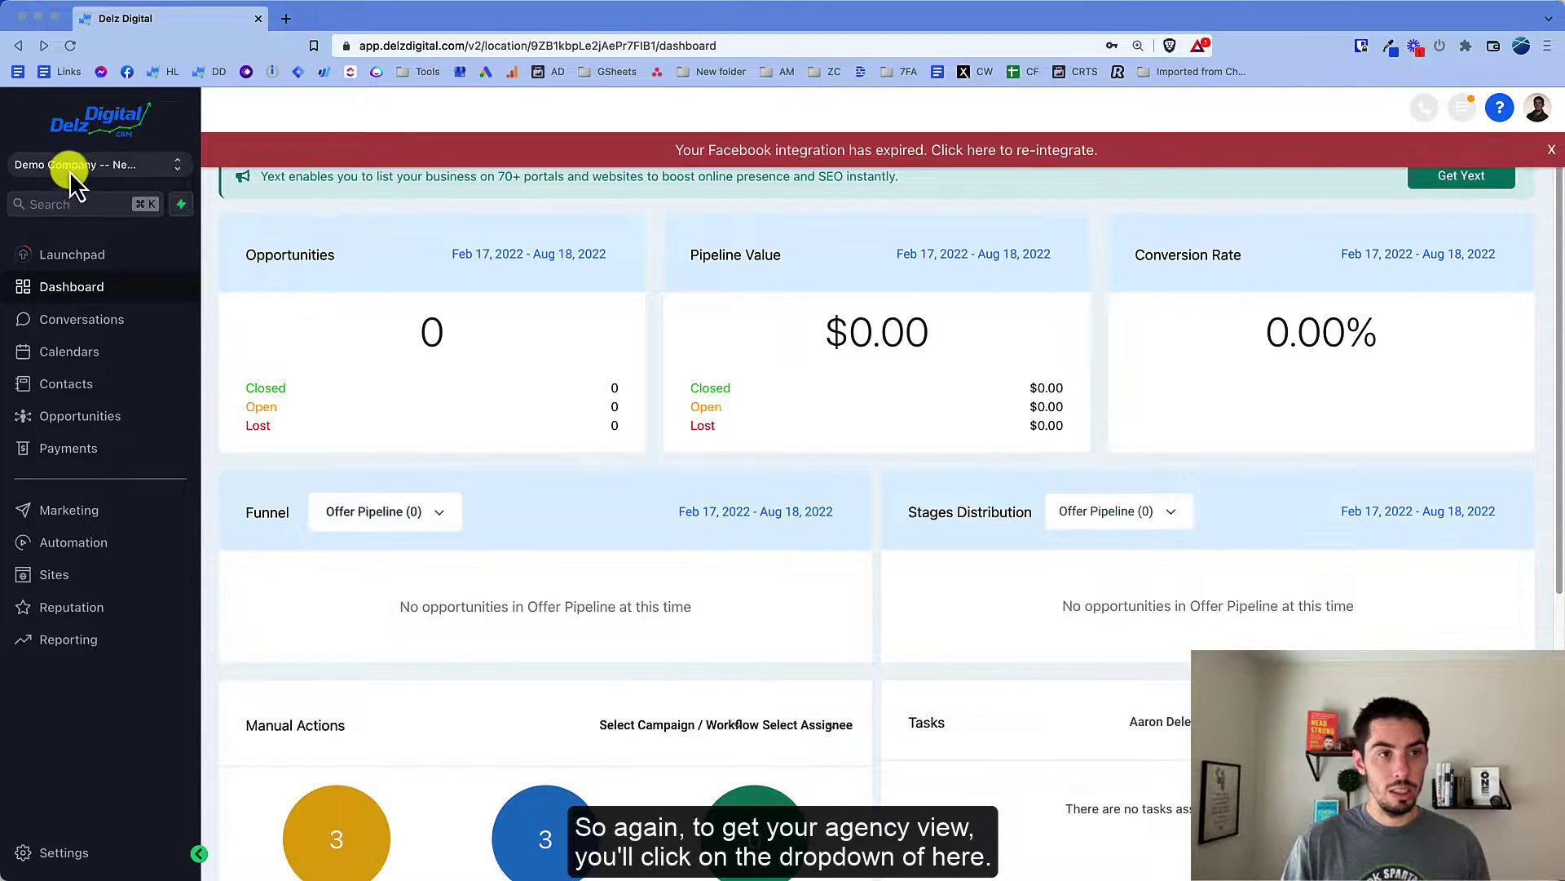
Step: Switch to the agency view and open Settings > Team to list every team member
left_click(104, 169)
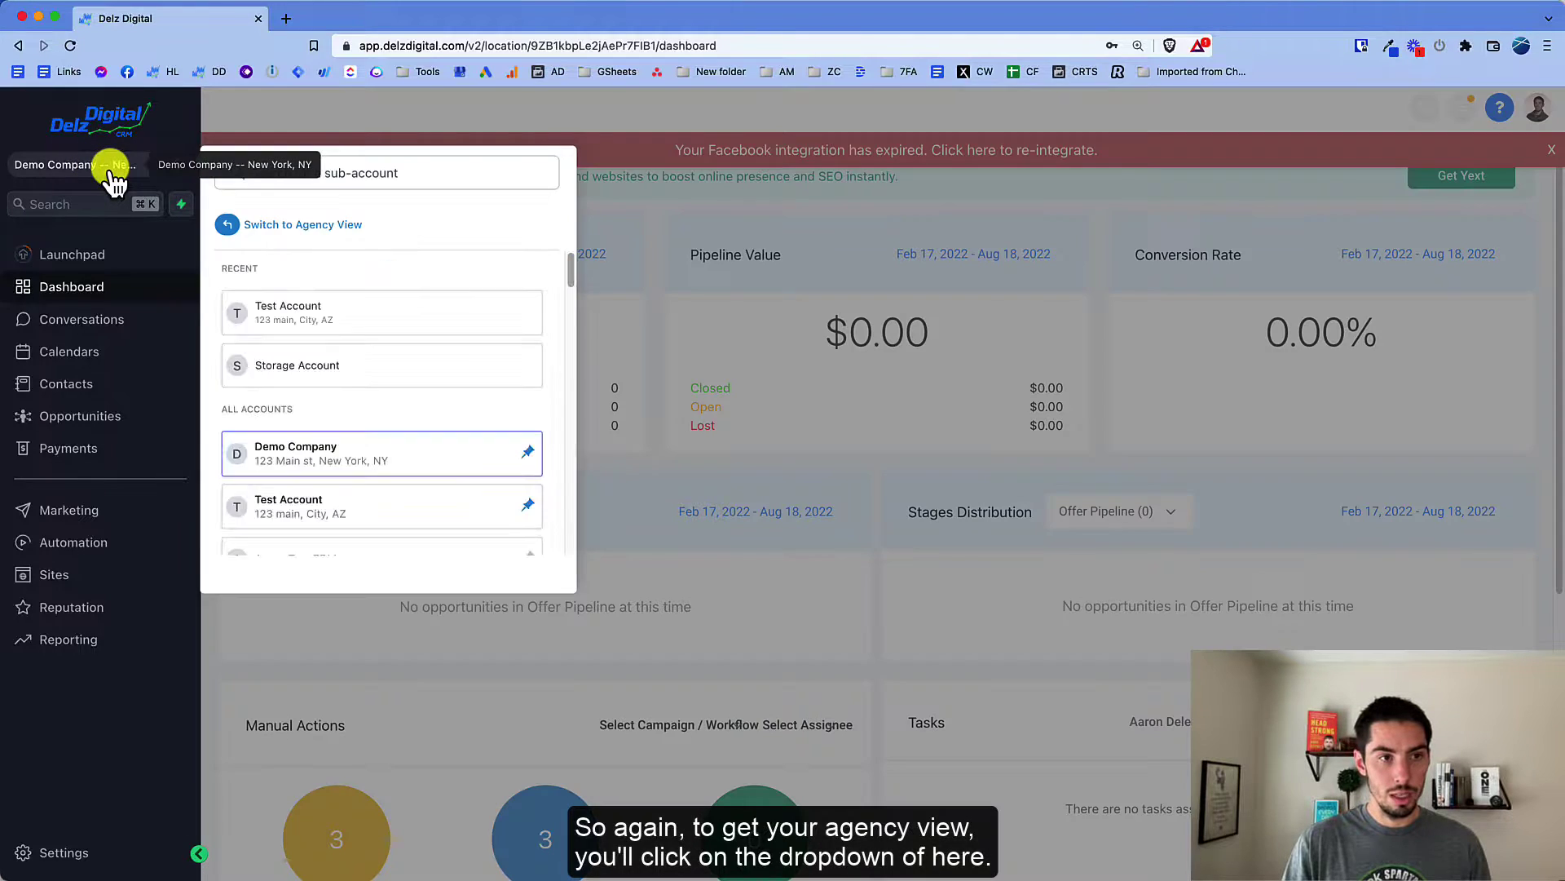
left_click(295, 228)
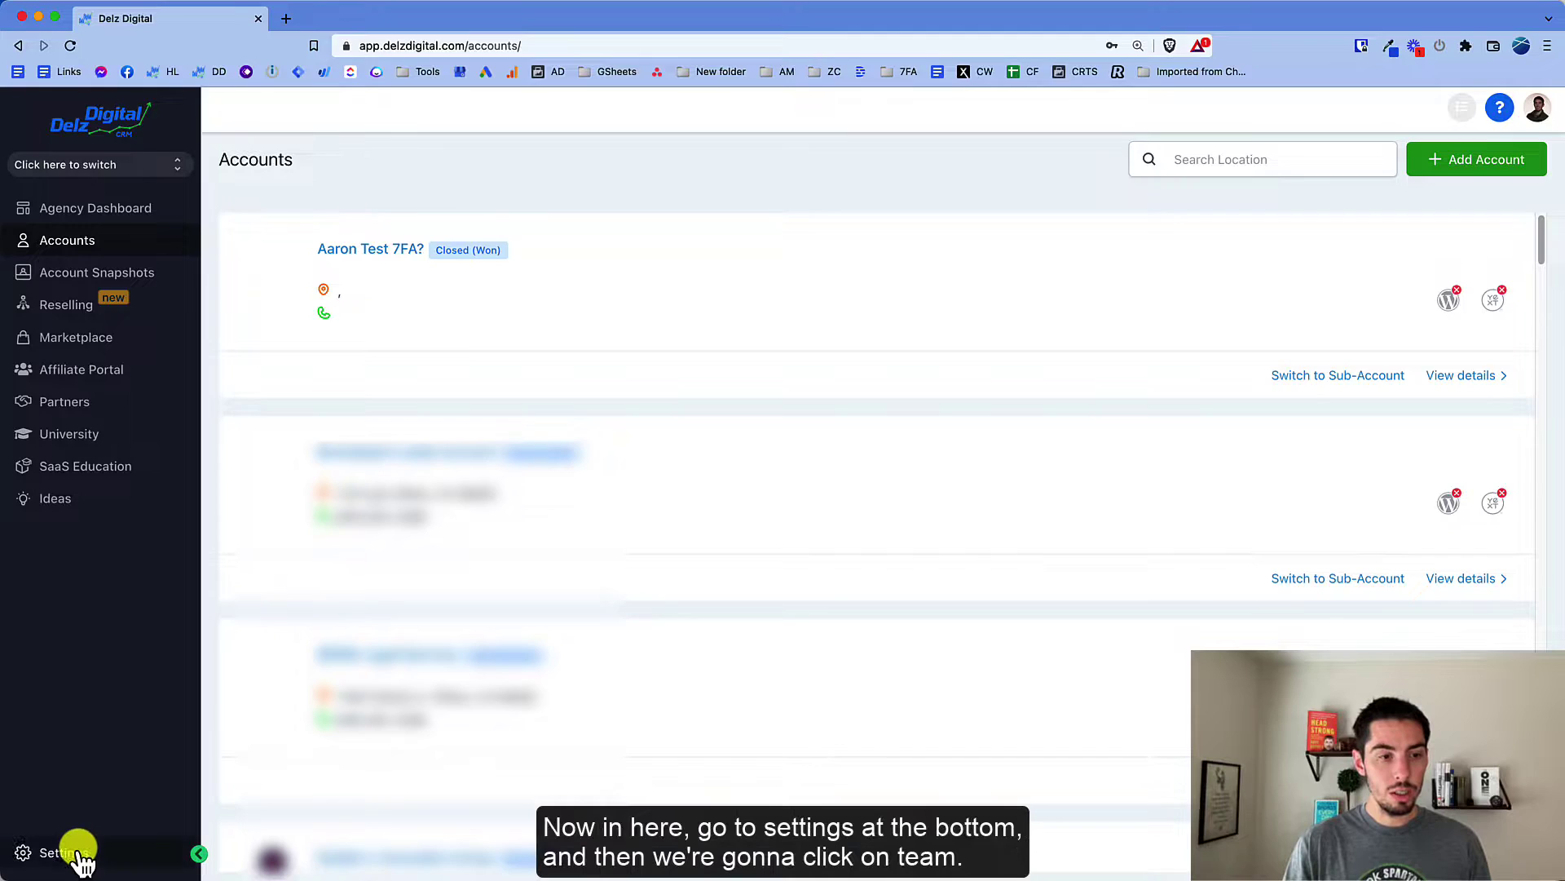
left_click(80, 854)
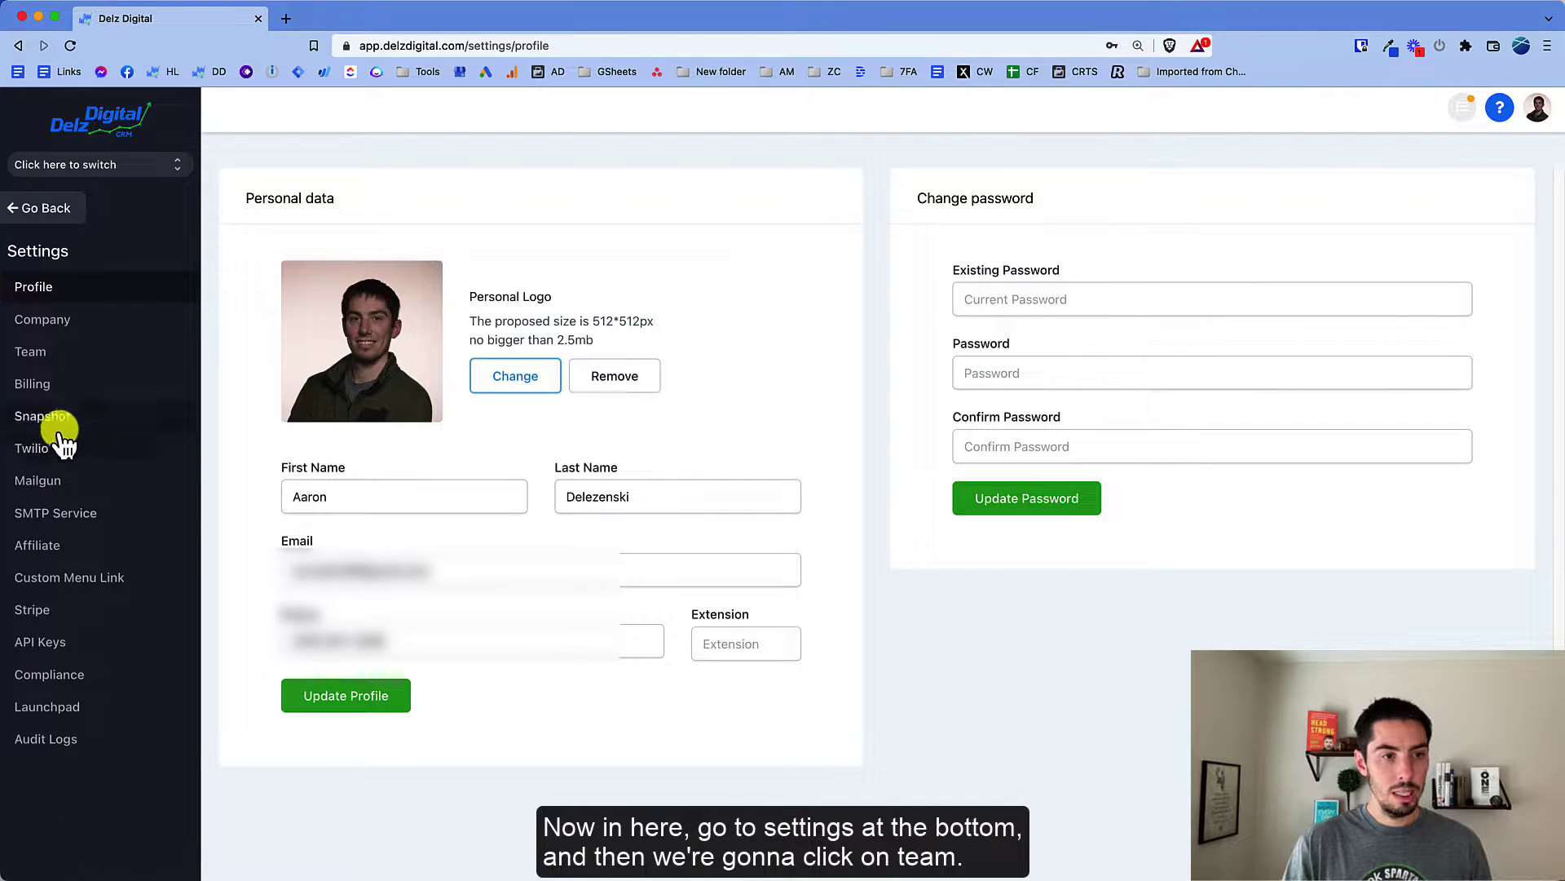
left_click(45, 351)
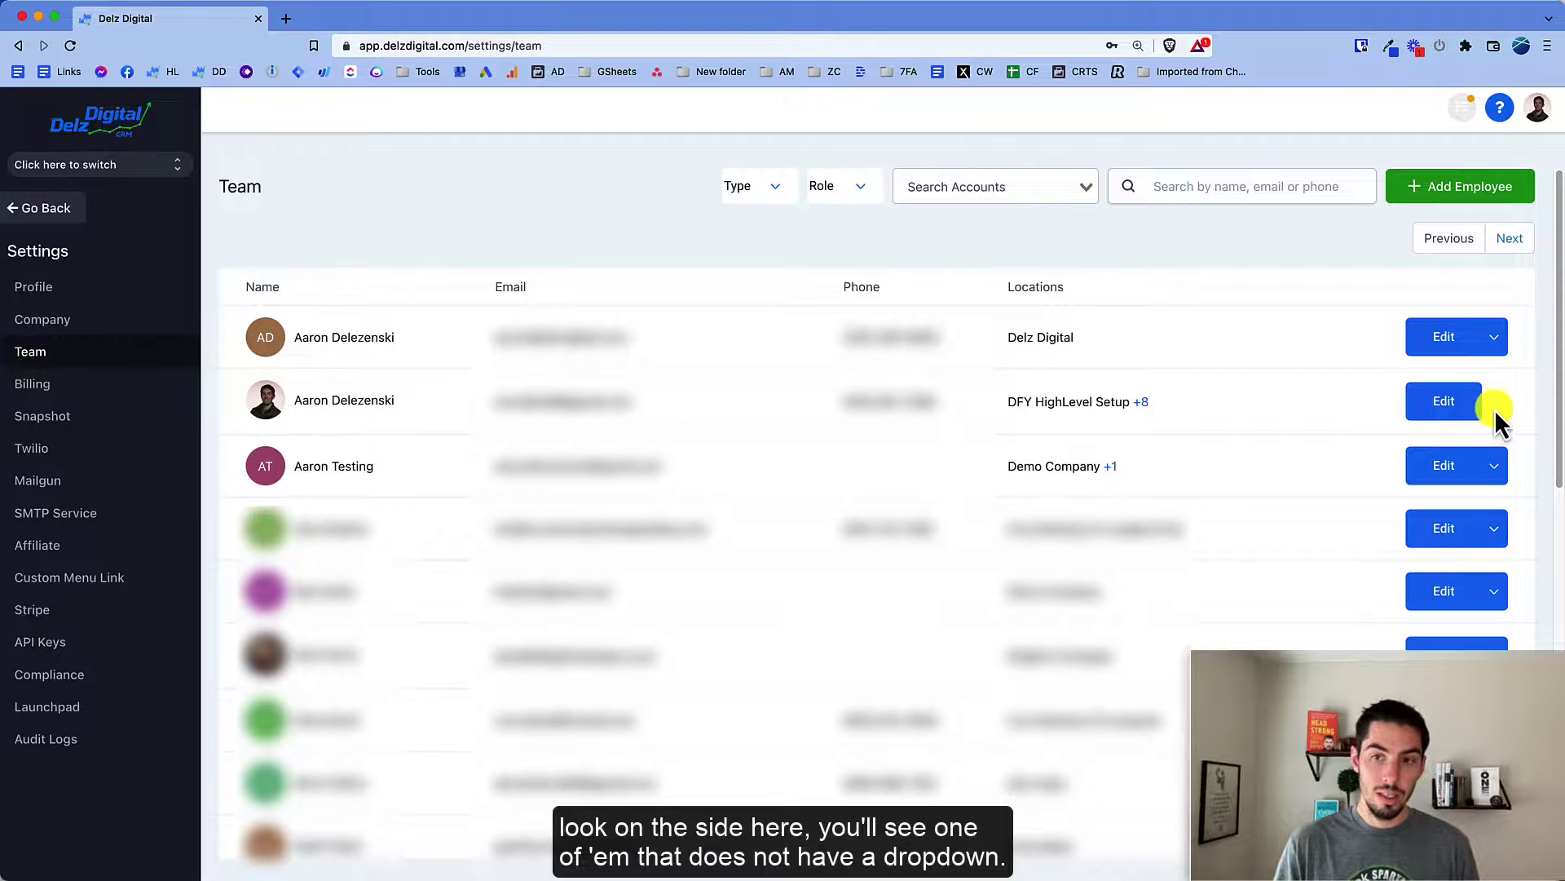
Step: Preview the Delete option in the first two members' Edit dropdowns and highlight the +8 locations count
left_click(1496, 343)
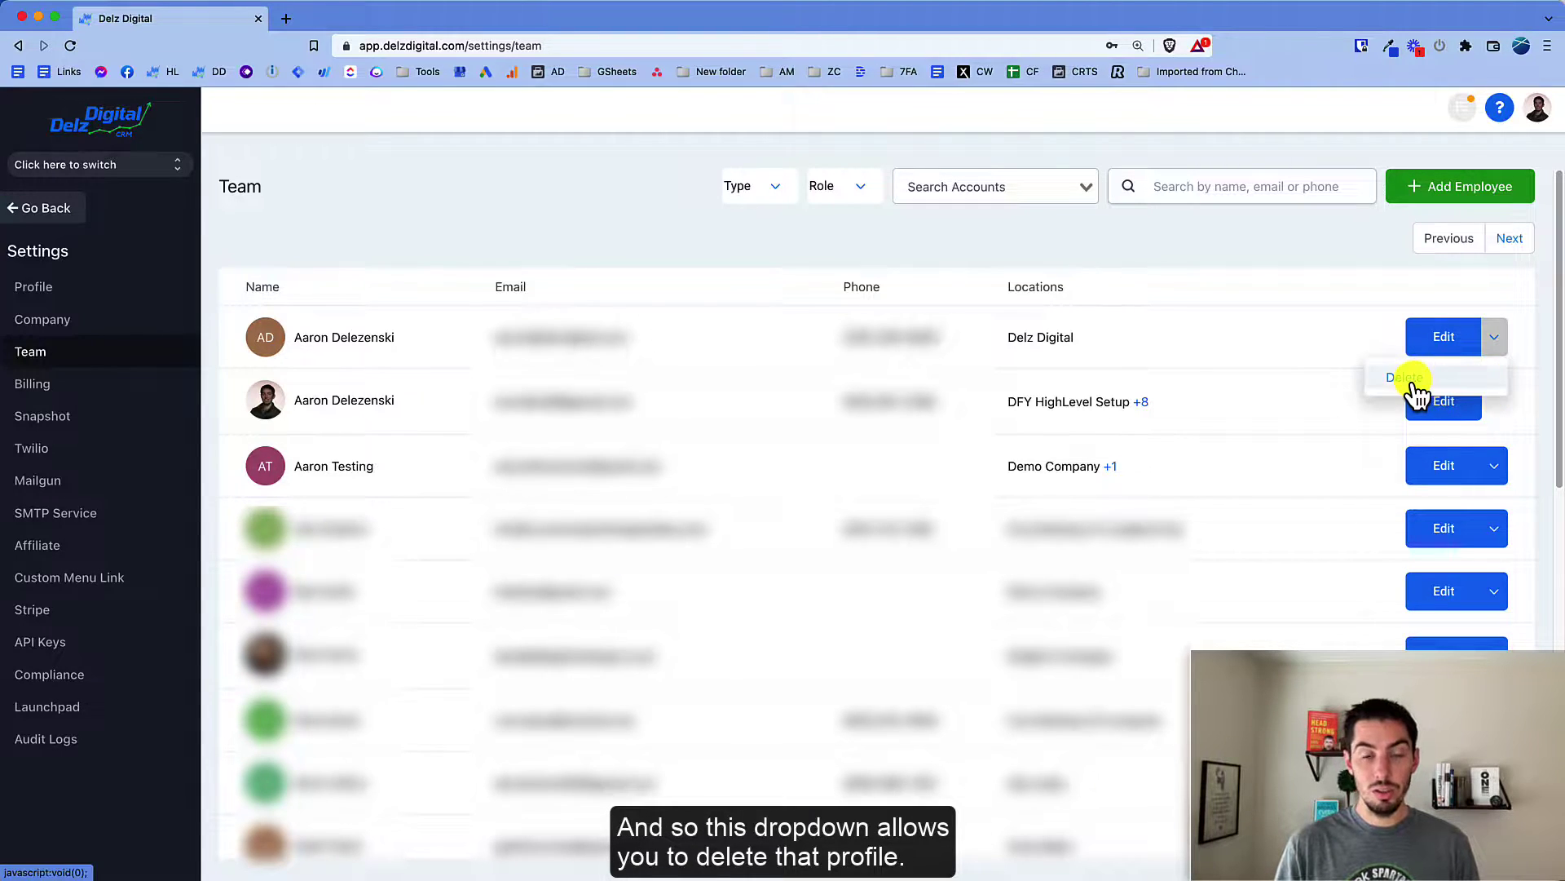
left_click(1531, 416)
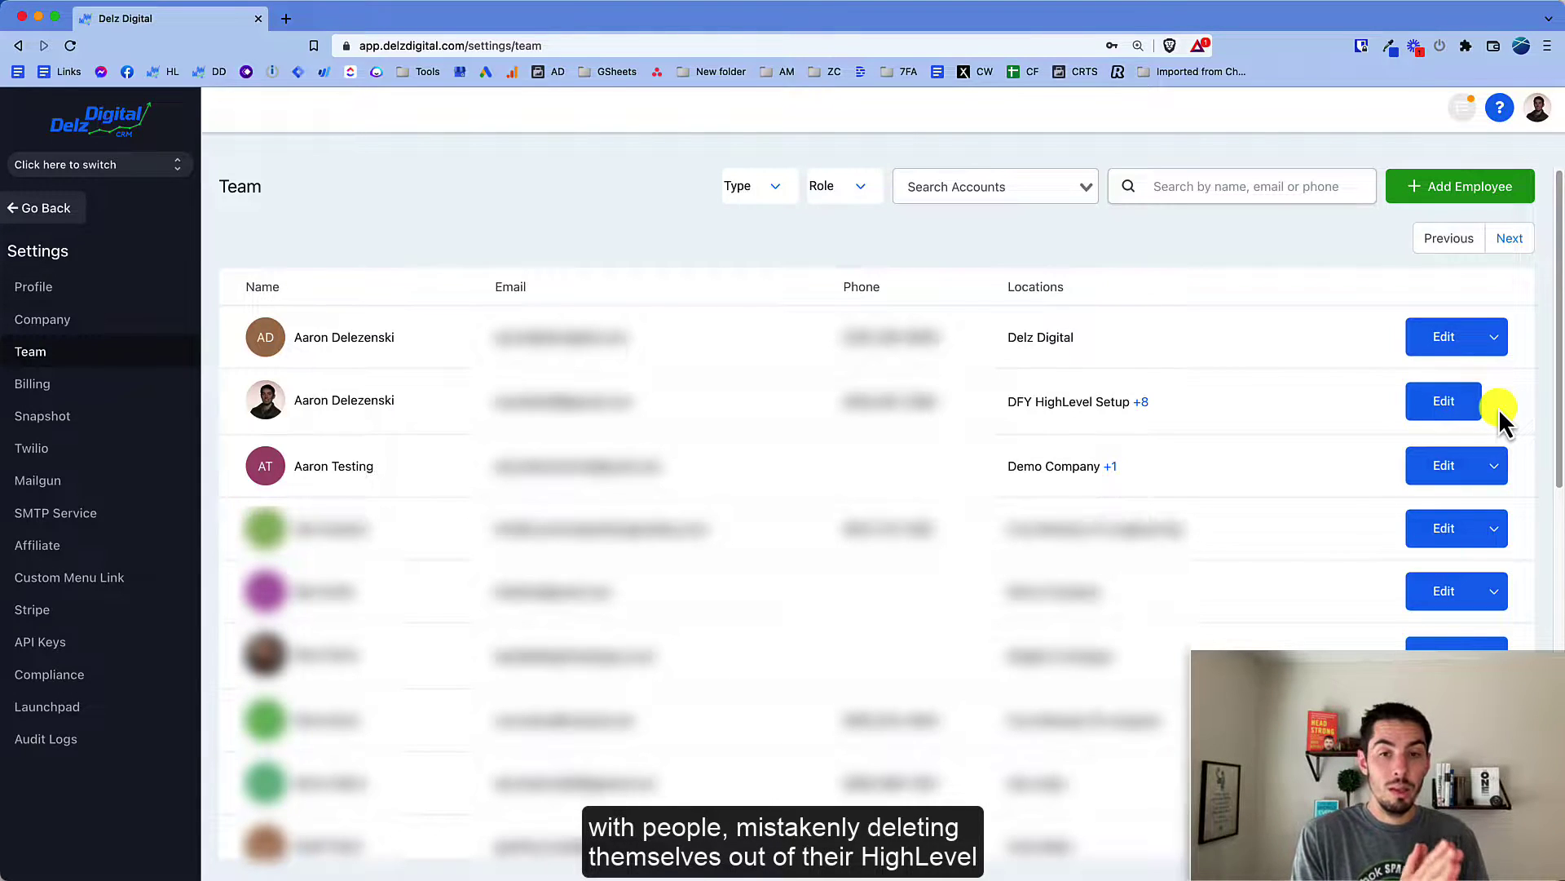
left_click(1497, 461)
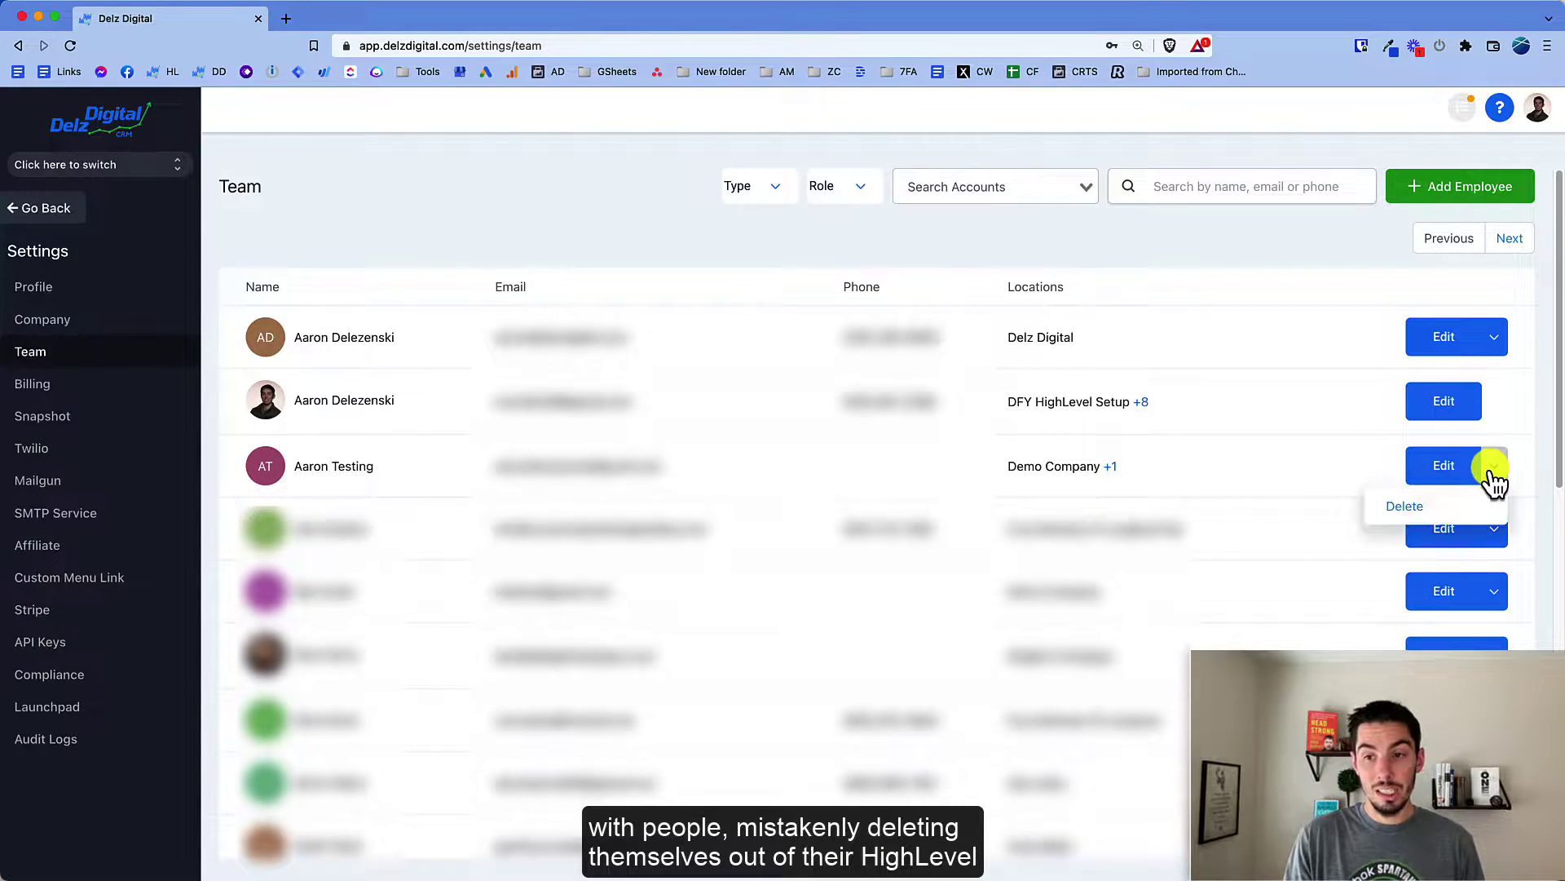
left_click(659, 247)
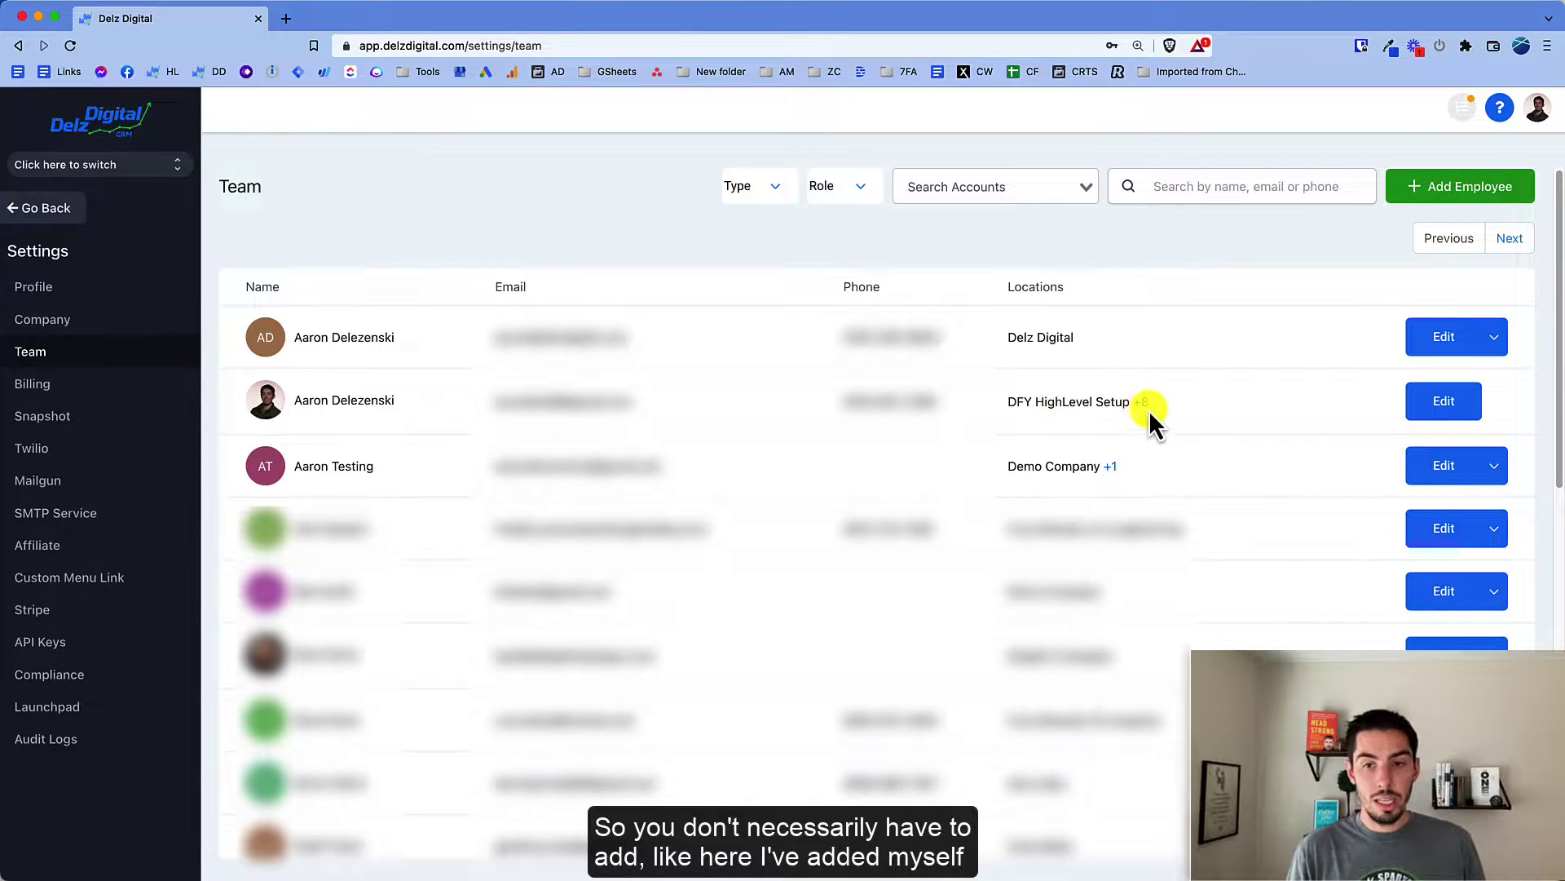
left_click_drag(1115, 401, 1162, 403)
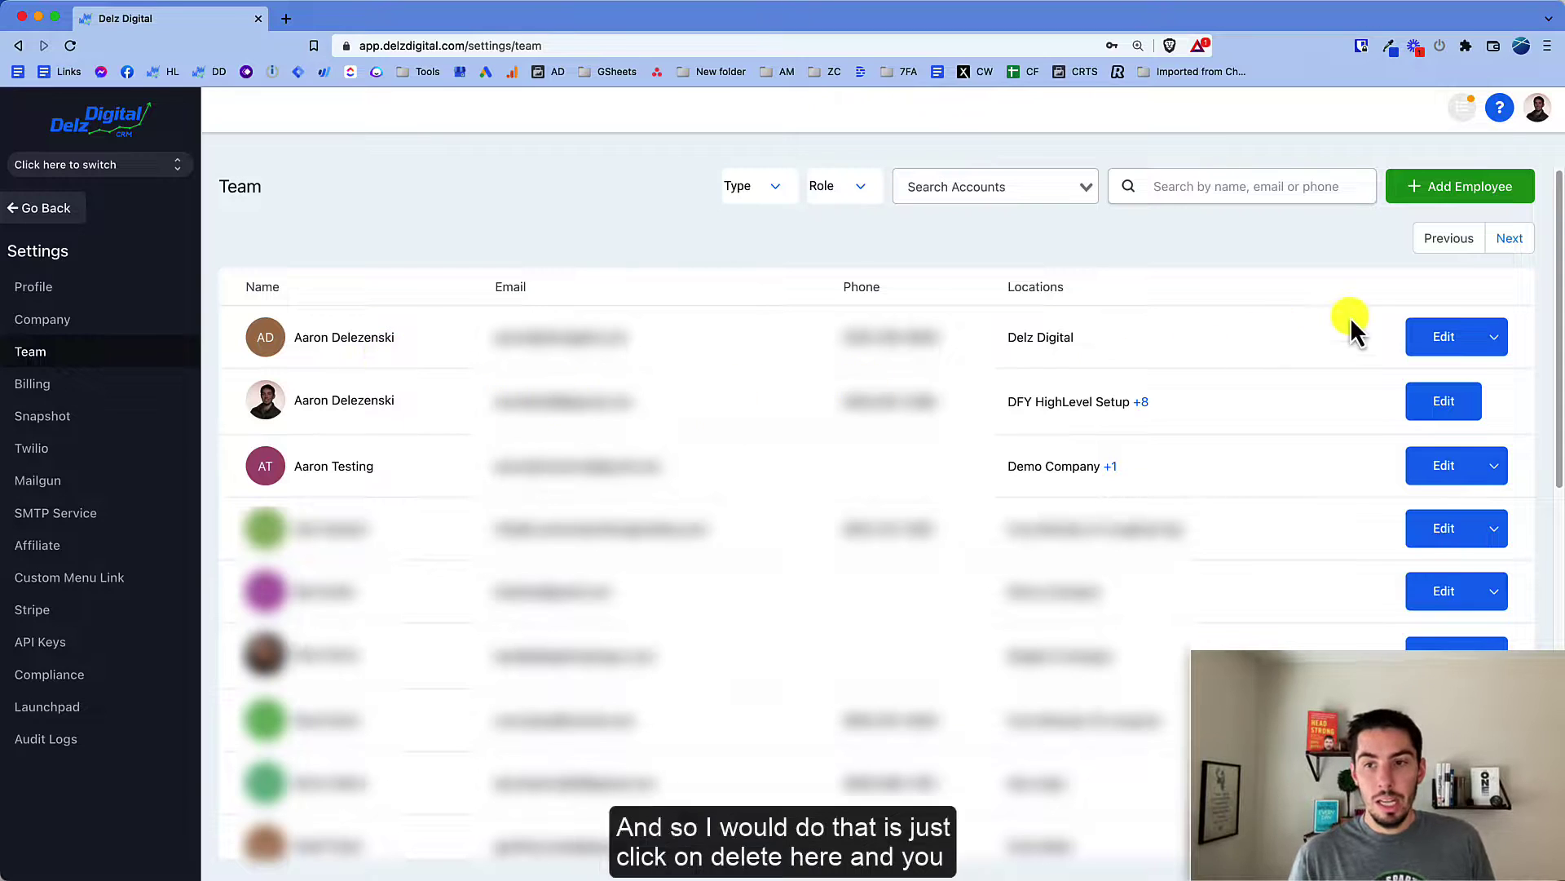
Step: Open Team Management for the member whose locations read DFY HighLevel Setup +8
left_click(1492, 339)
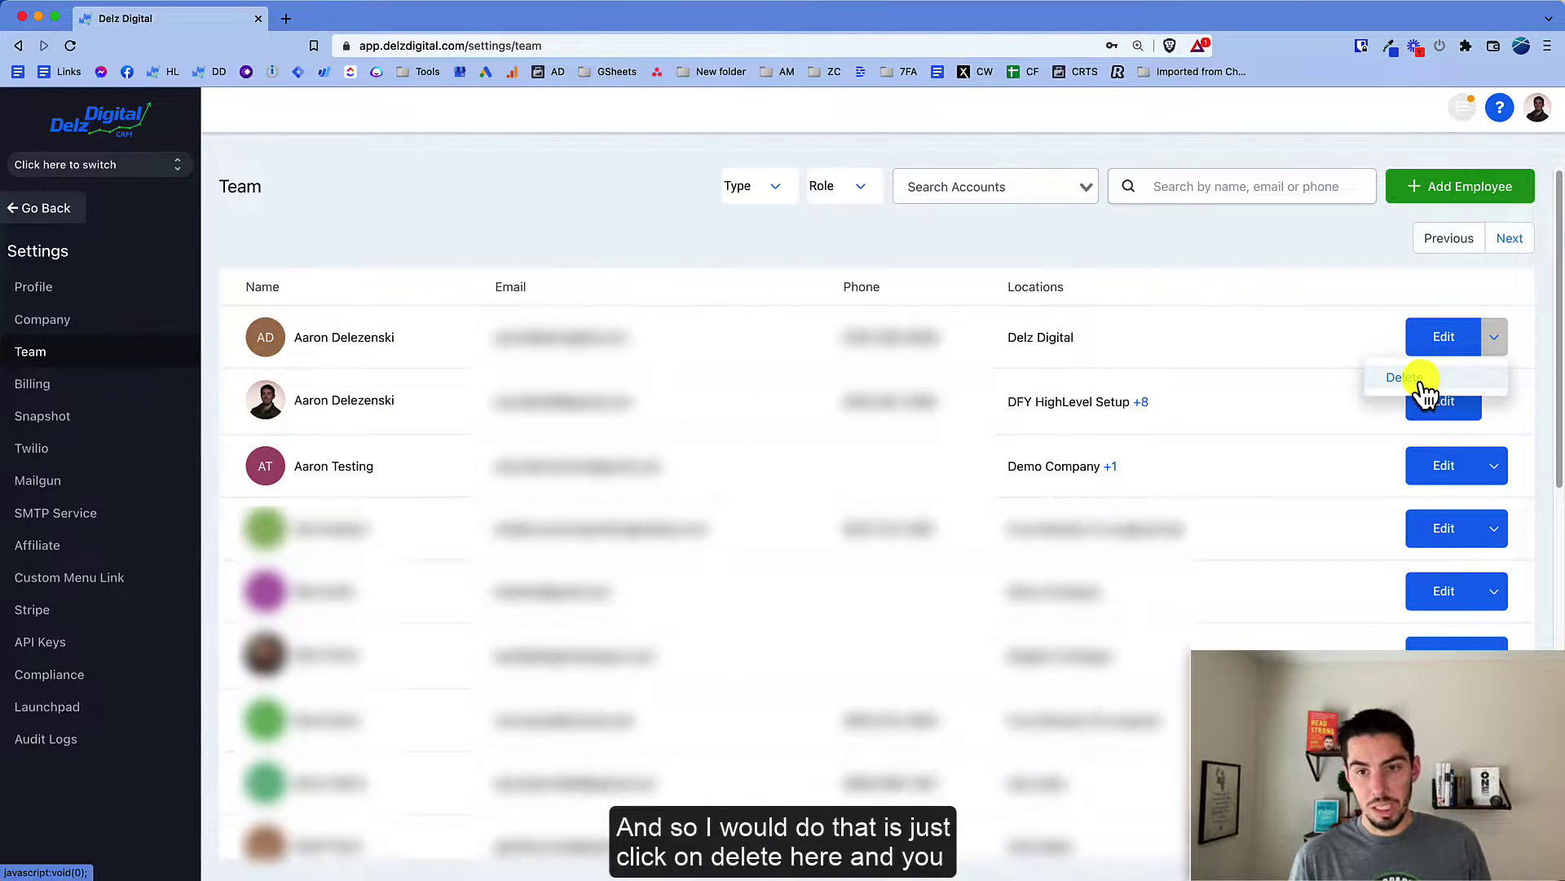
left_click(1529, 414)
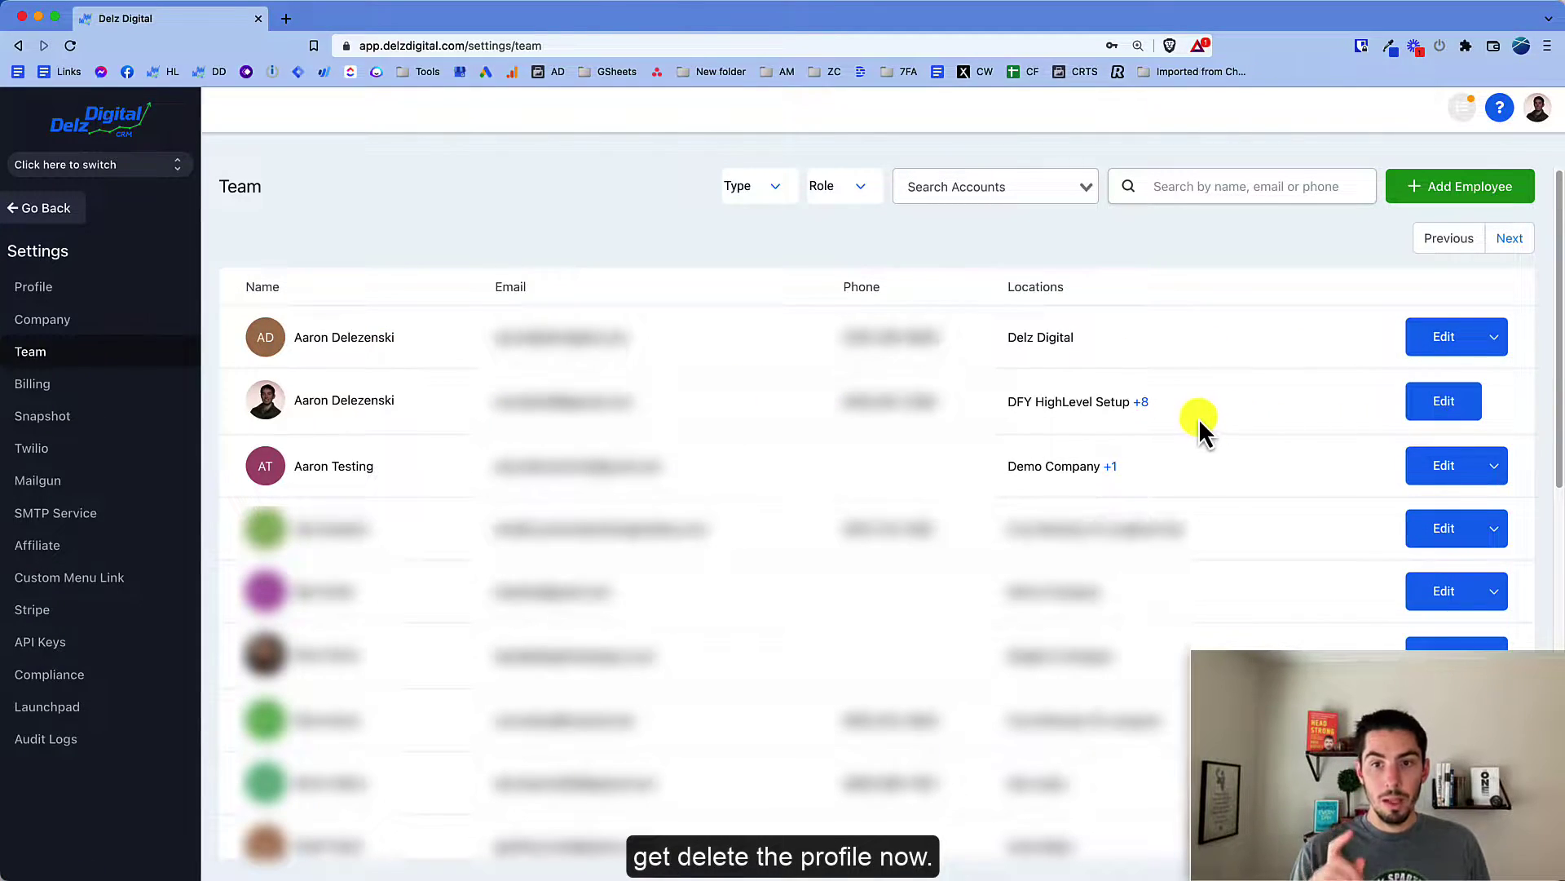
left_click(1445, 403)
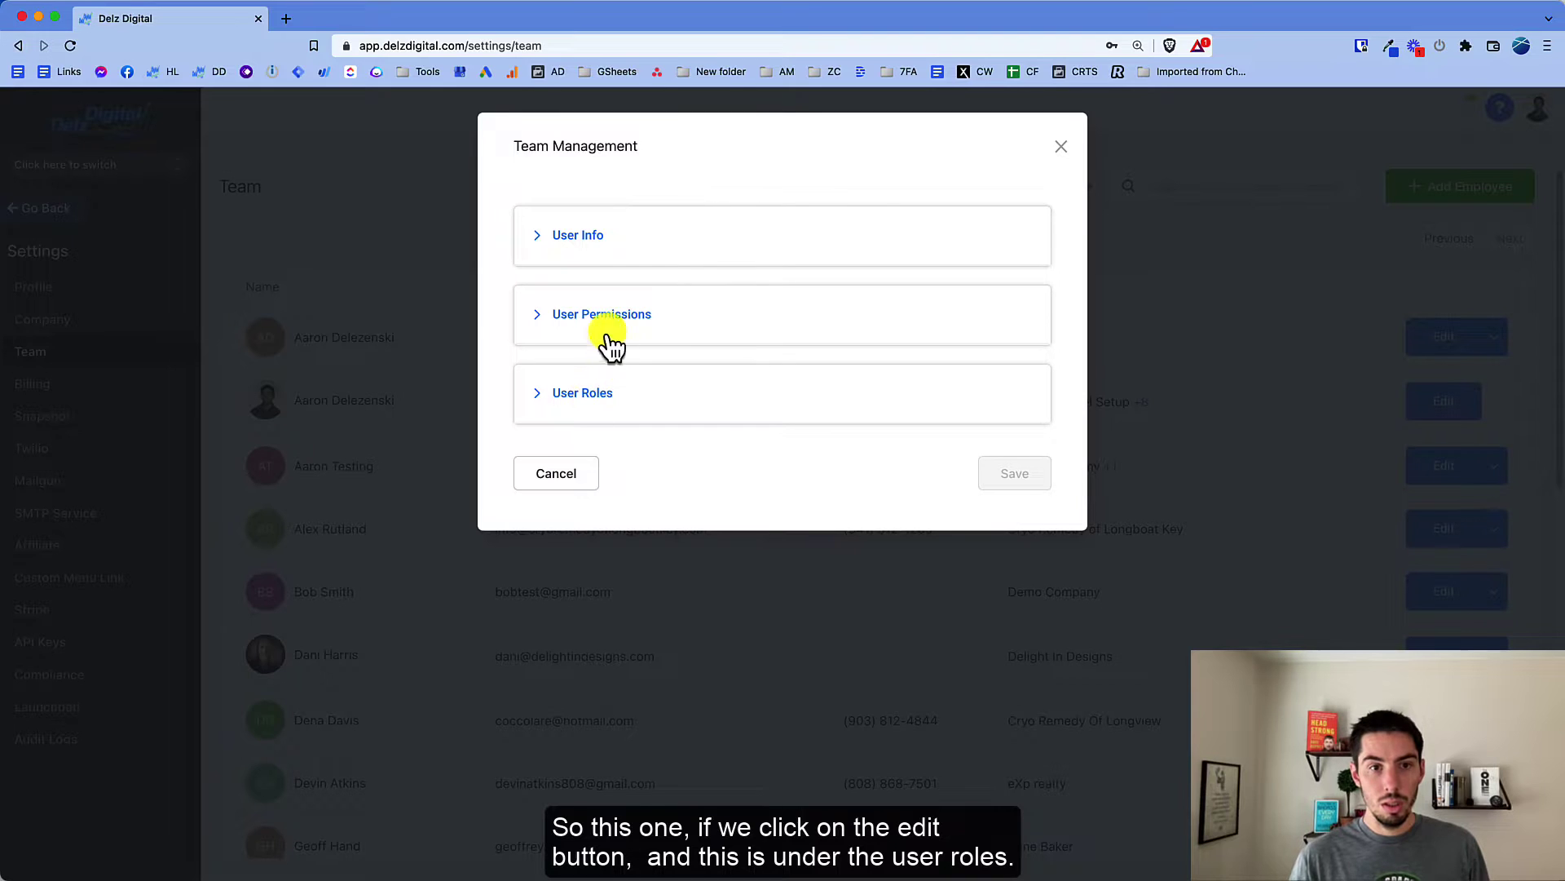
Step: Expand User Roles to review the Agency user type and Admin role, then close the editor
left_click(592, 404)
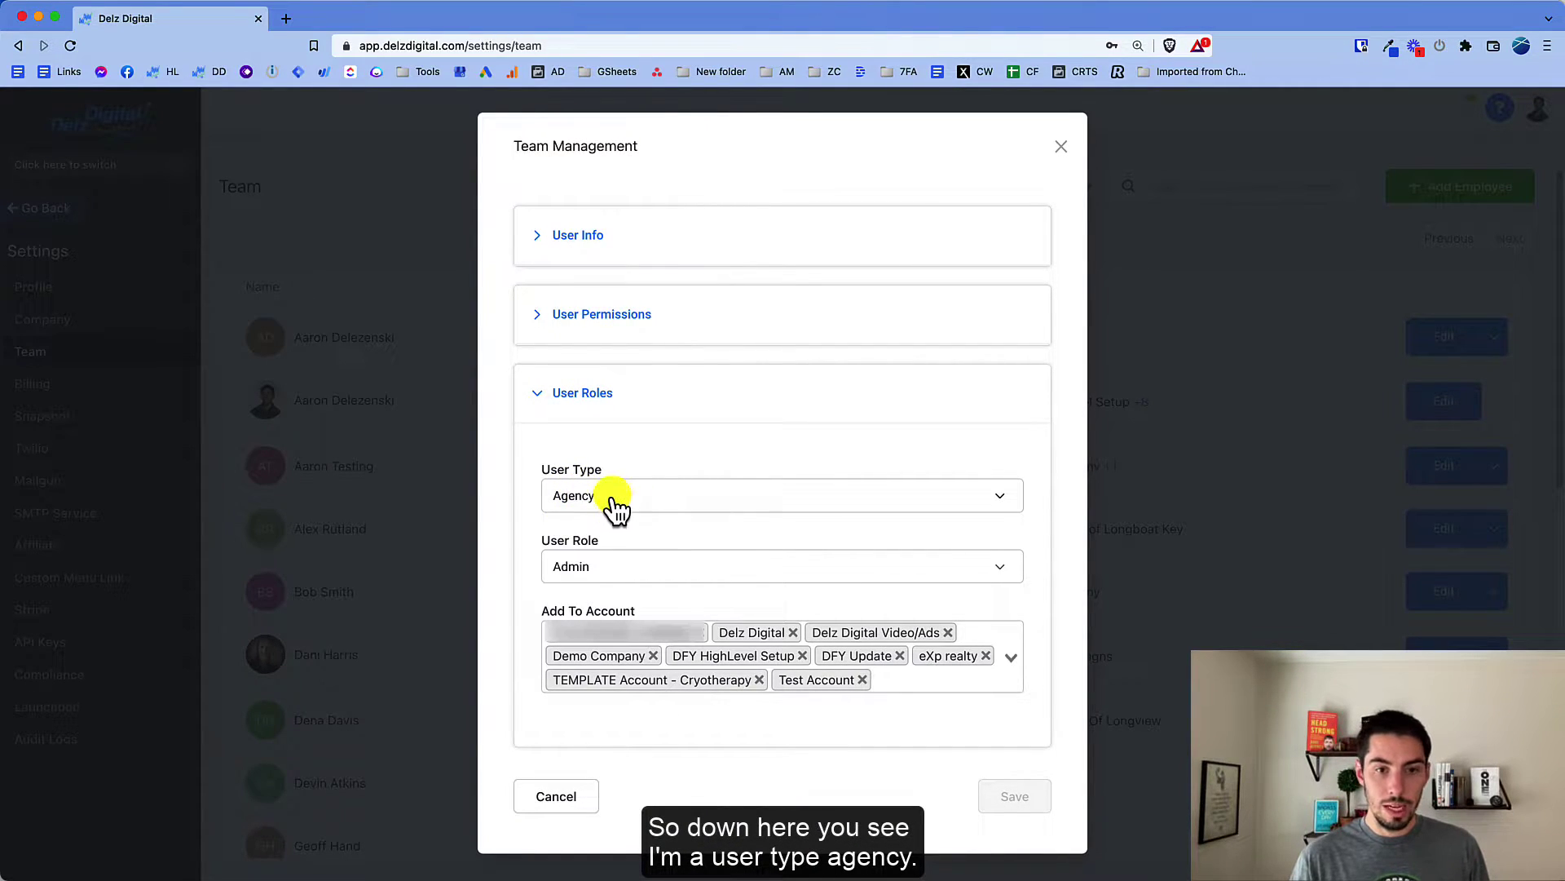
left_click(607, 504)
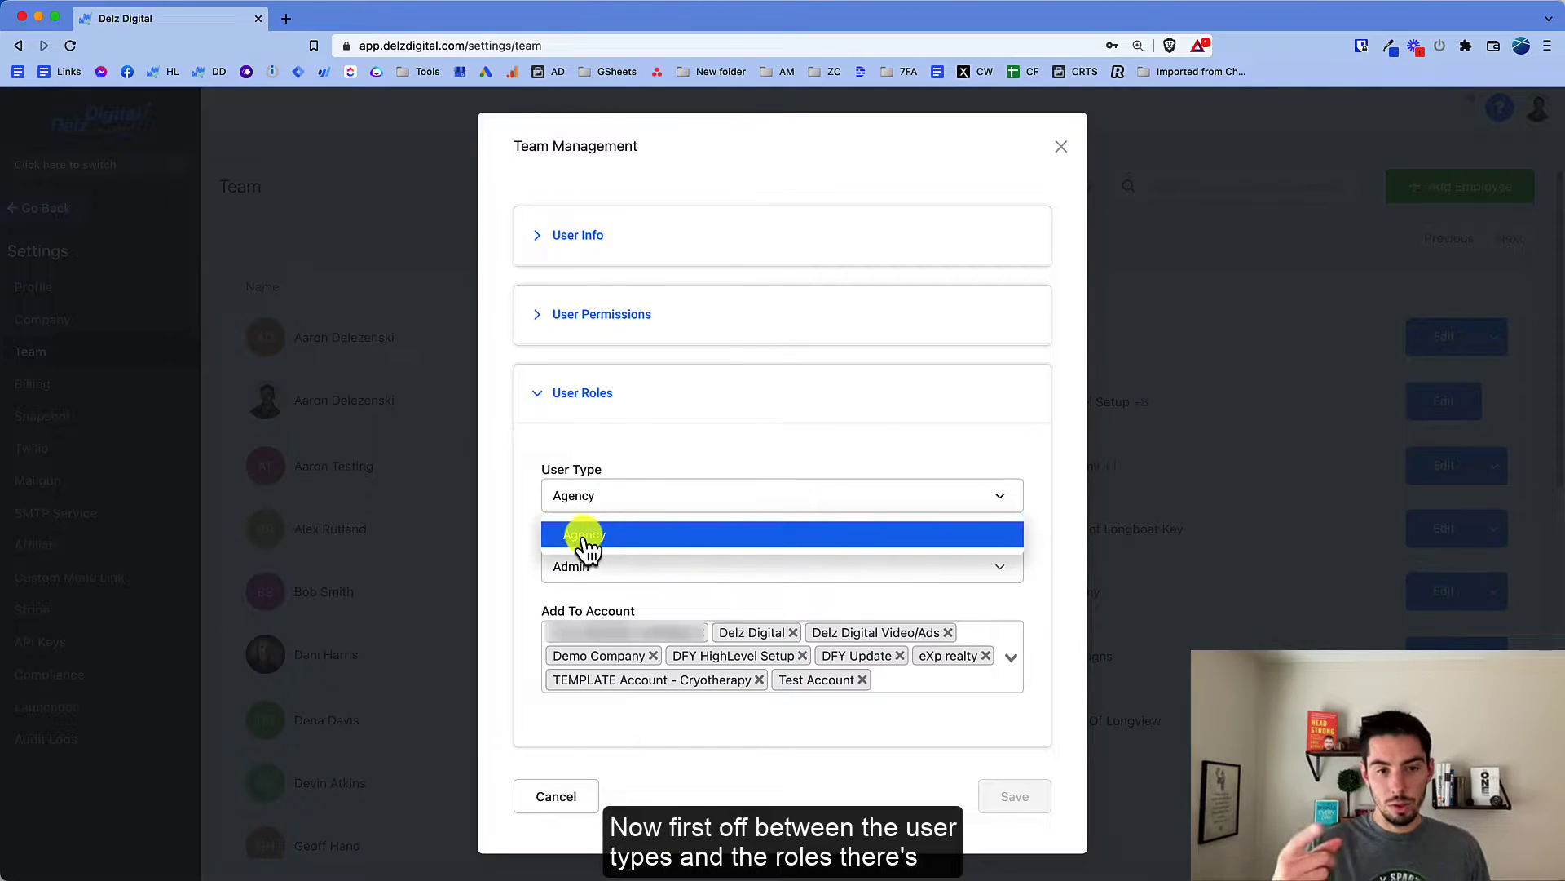
left_click(530, 496)
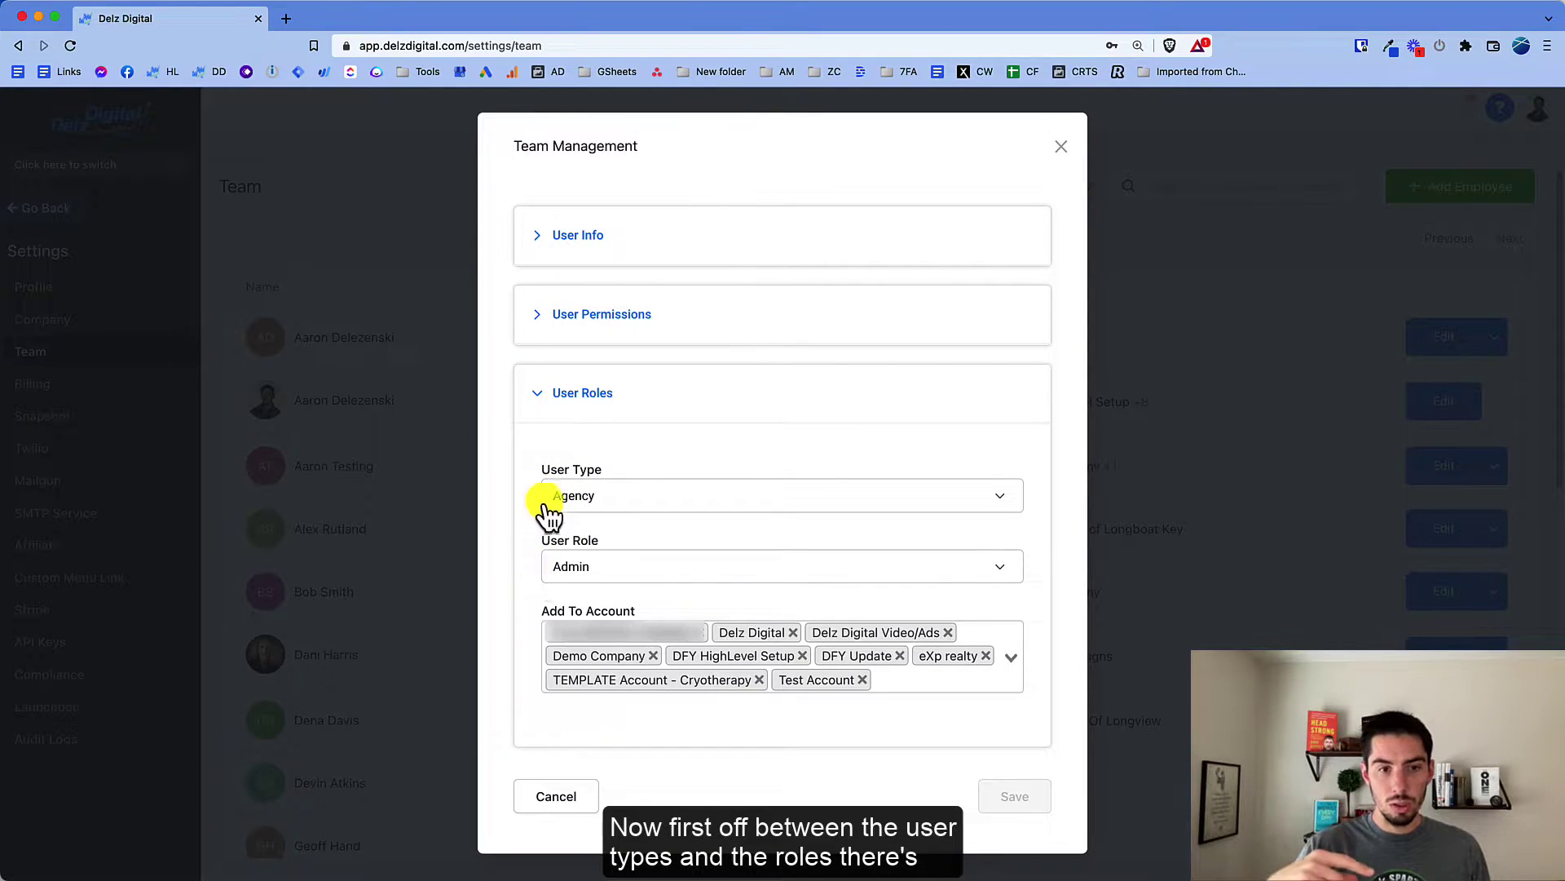
left_click(609, 505)
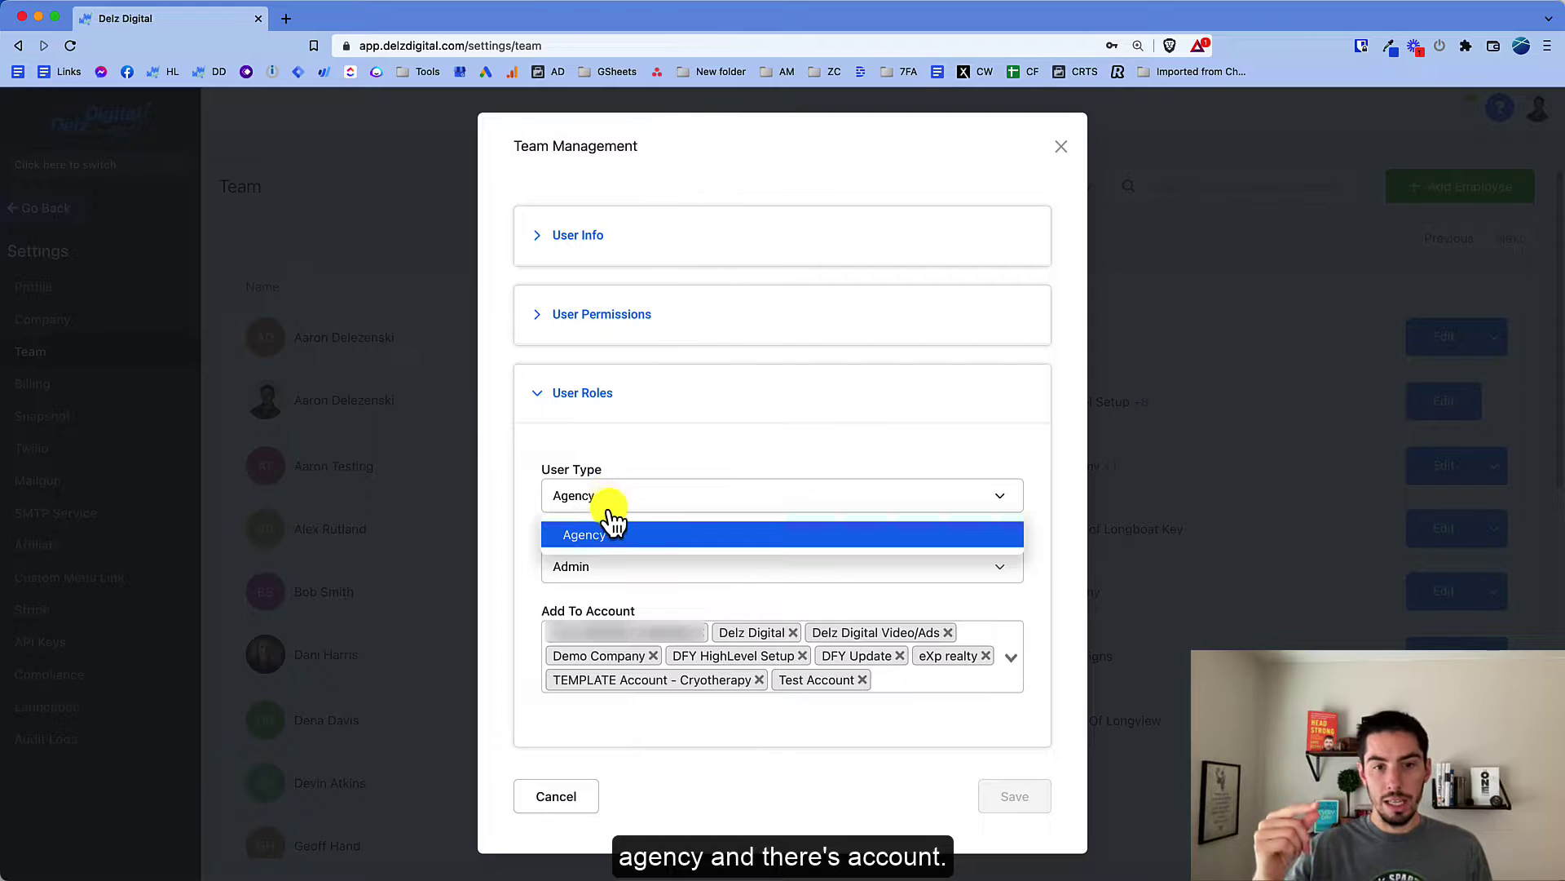
left_click(536, 497)
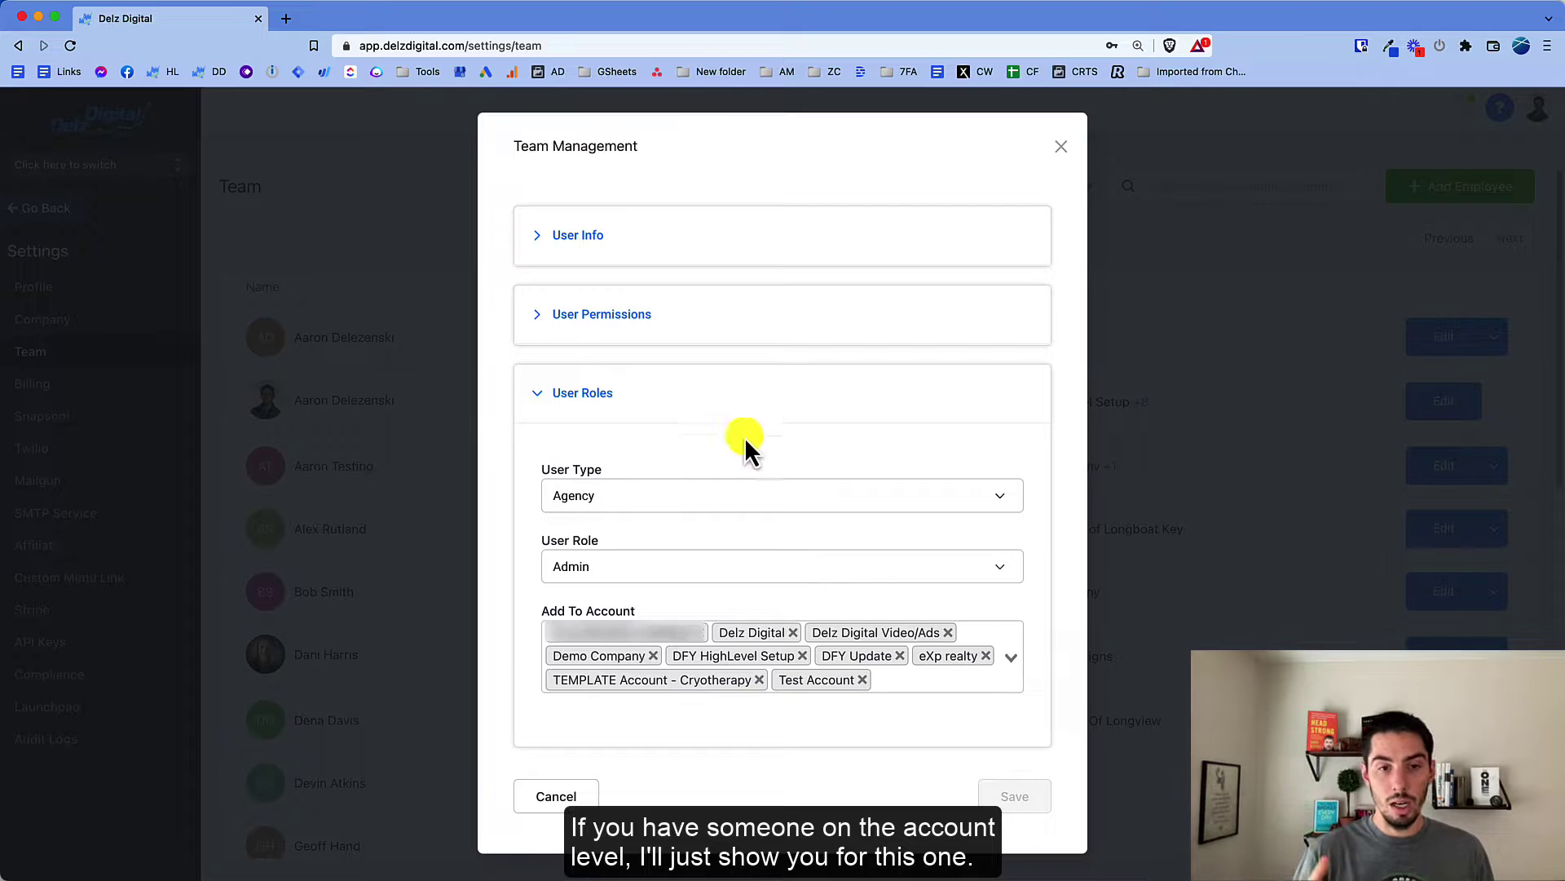
left_click(1061, 146)
Step: Open the first member's Team Management and compare User Type options, keeping Account
left_click(1495, 336)
left_click(1443, 337)
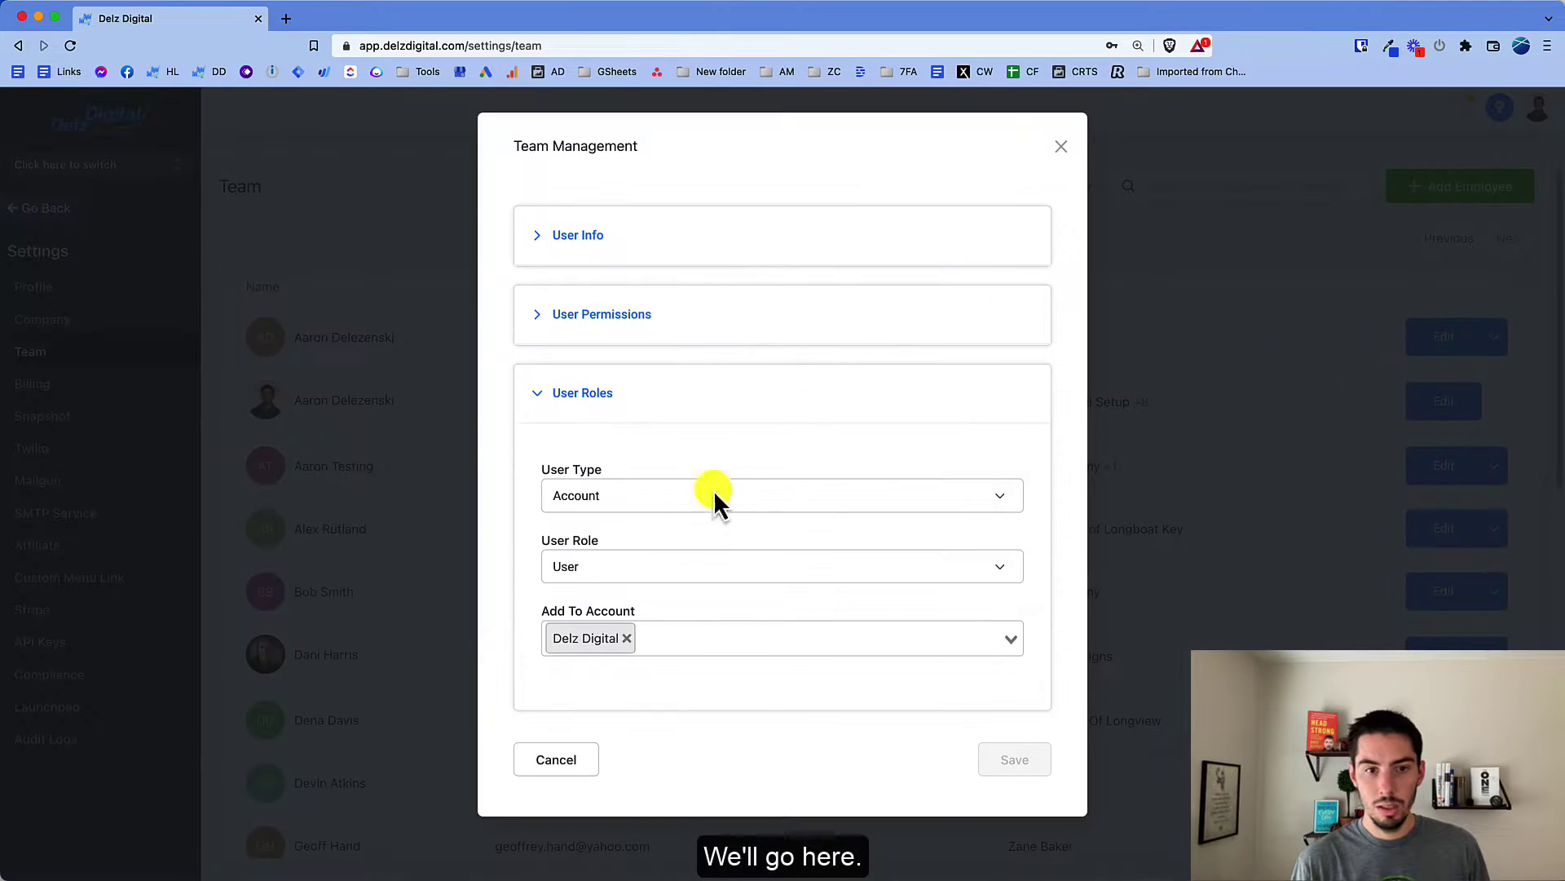
left_click(604, 503)
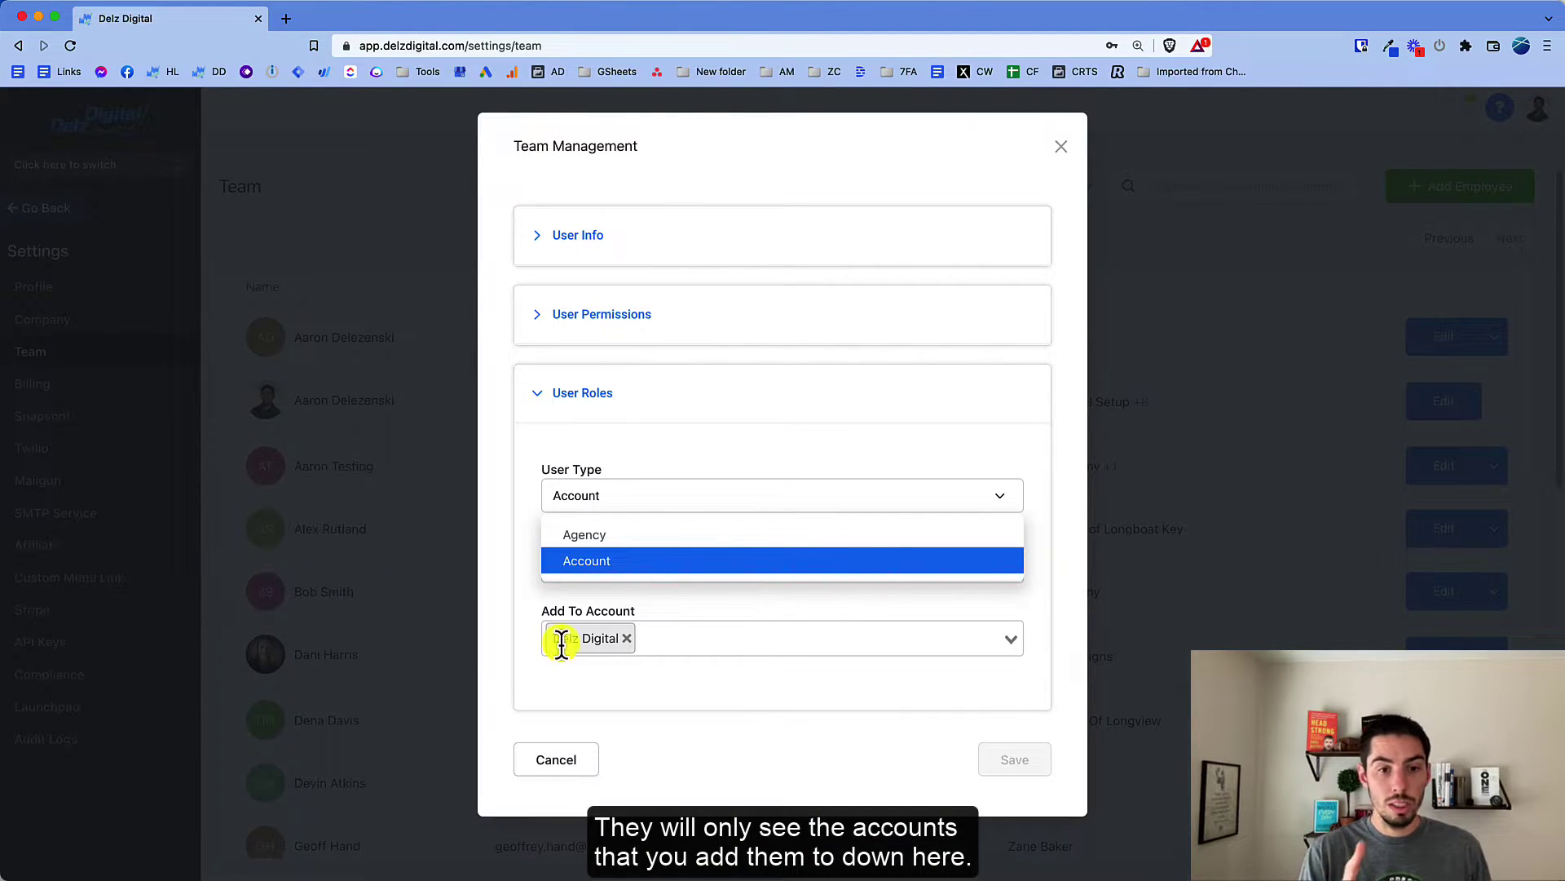
left_click(583, 698)
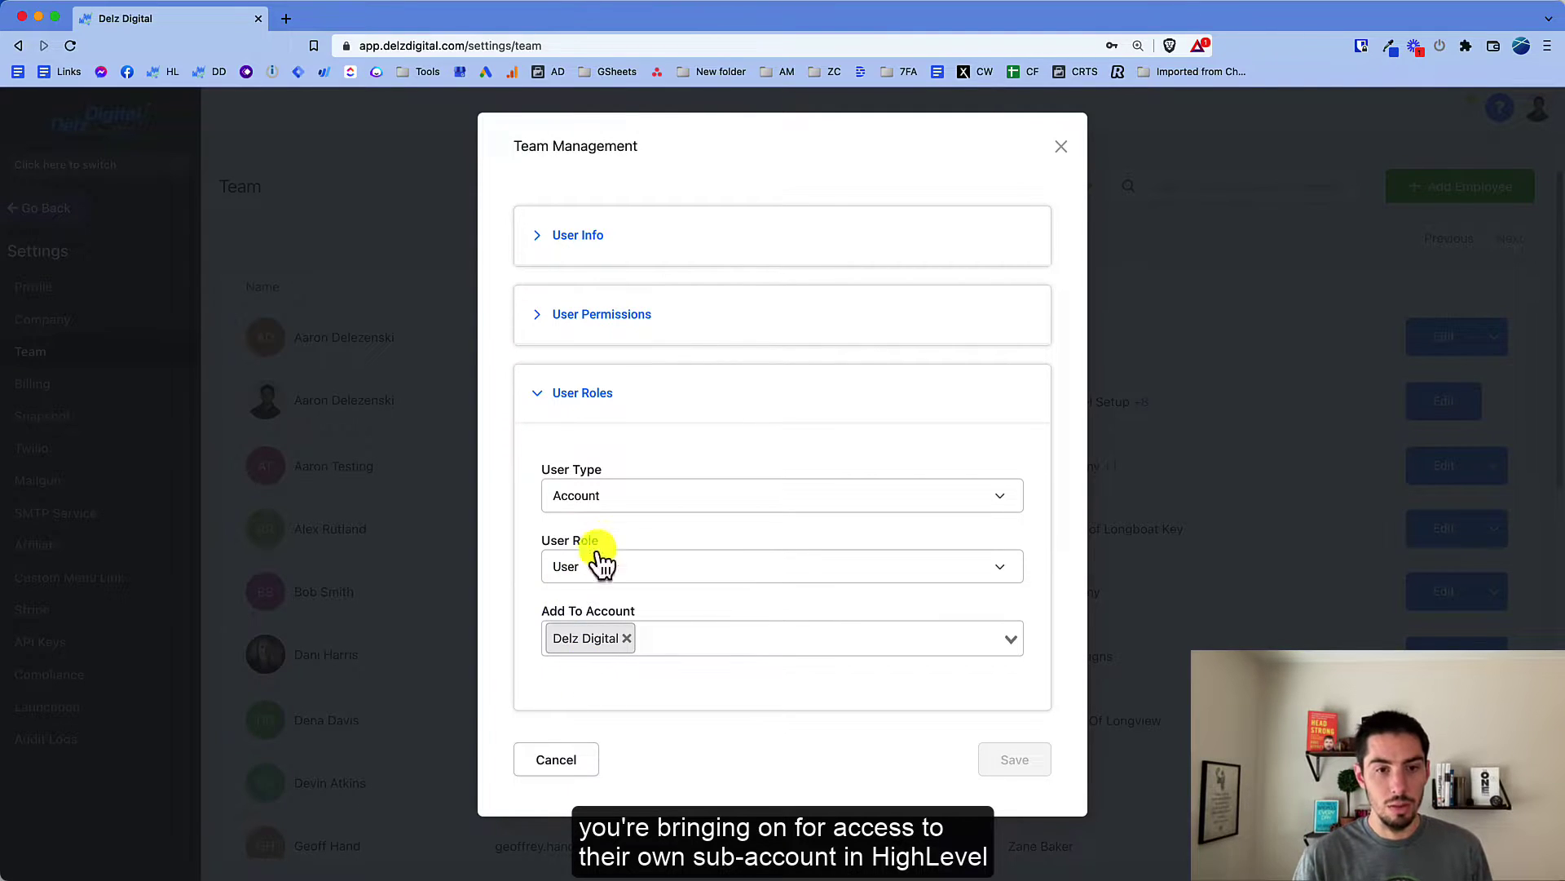
left_click(591, 507)
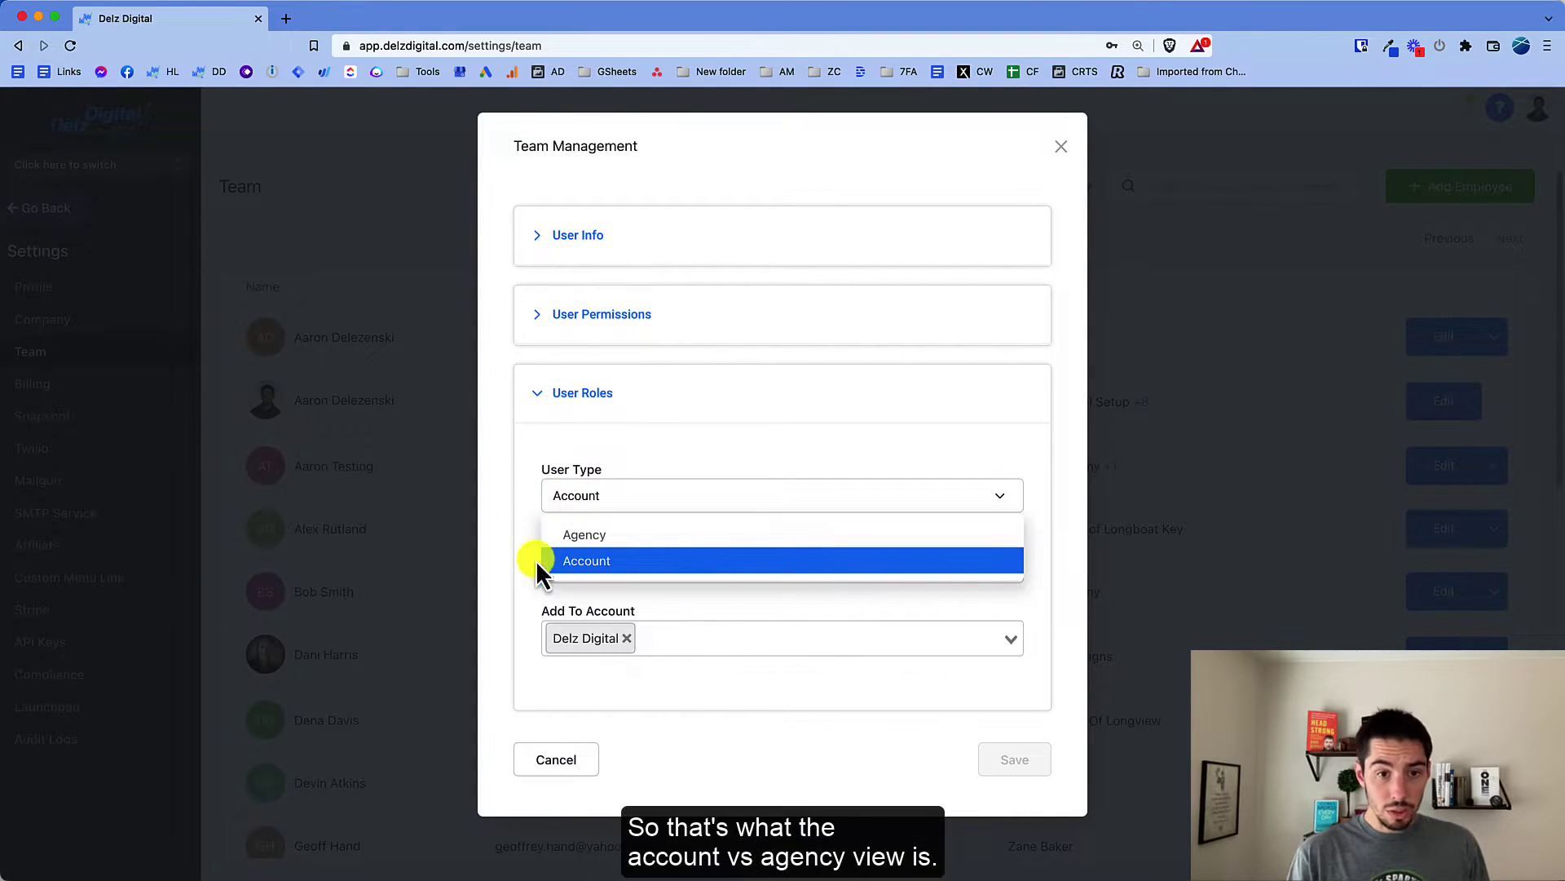
left_click(510, 491)
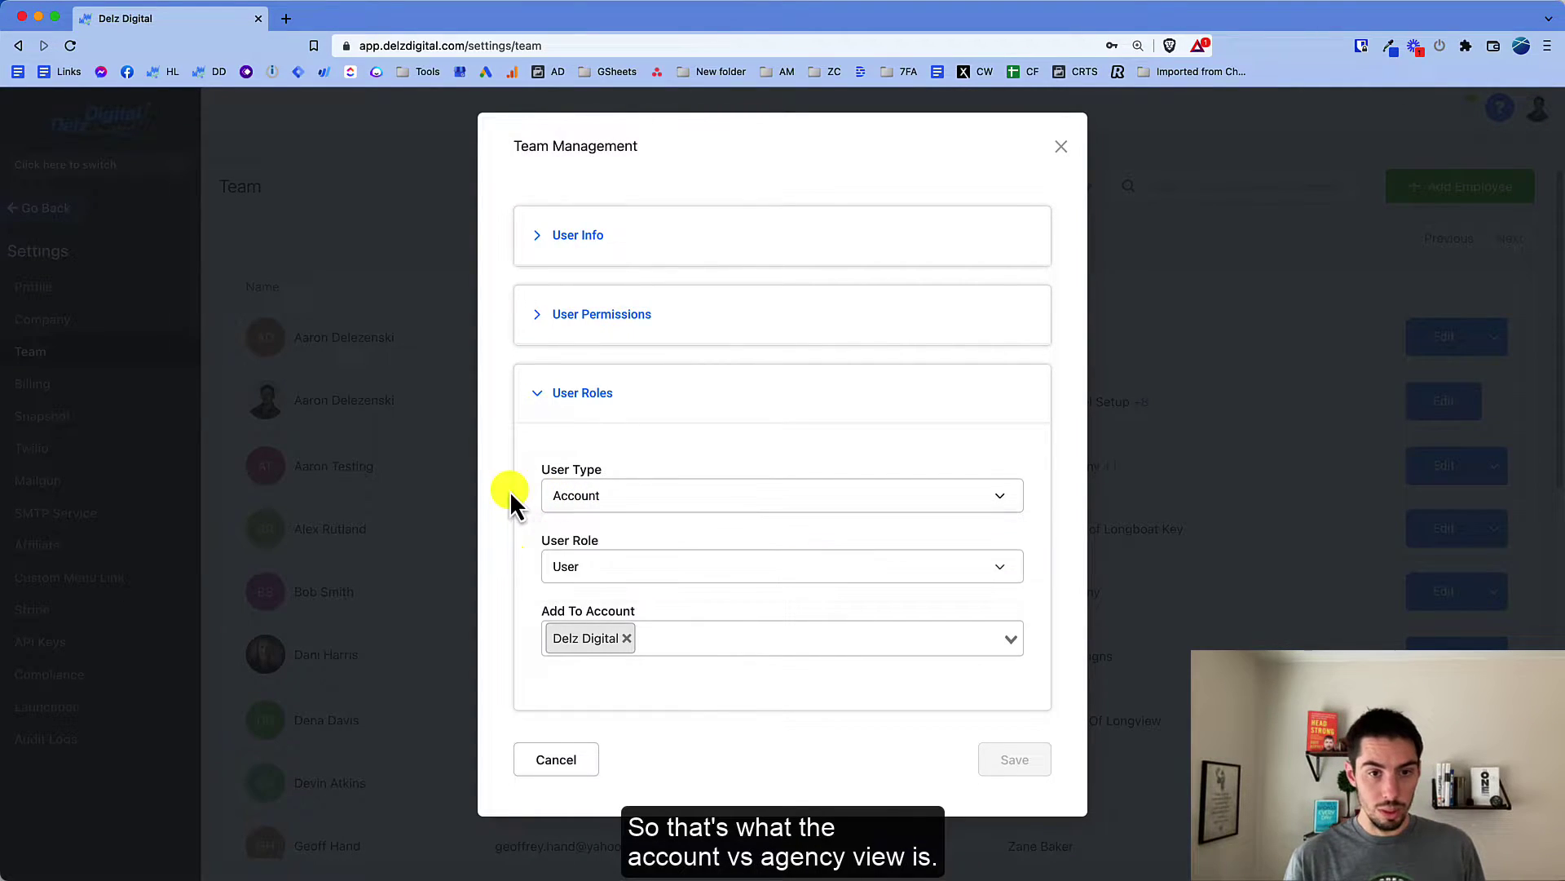
Step: Change the first member's user role to Admin, then close the Team Management editor
left_click(575, 571)
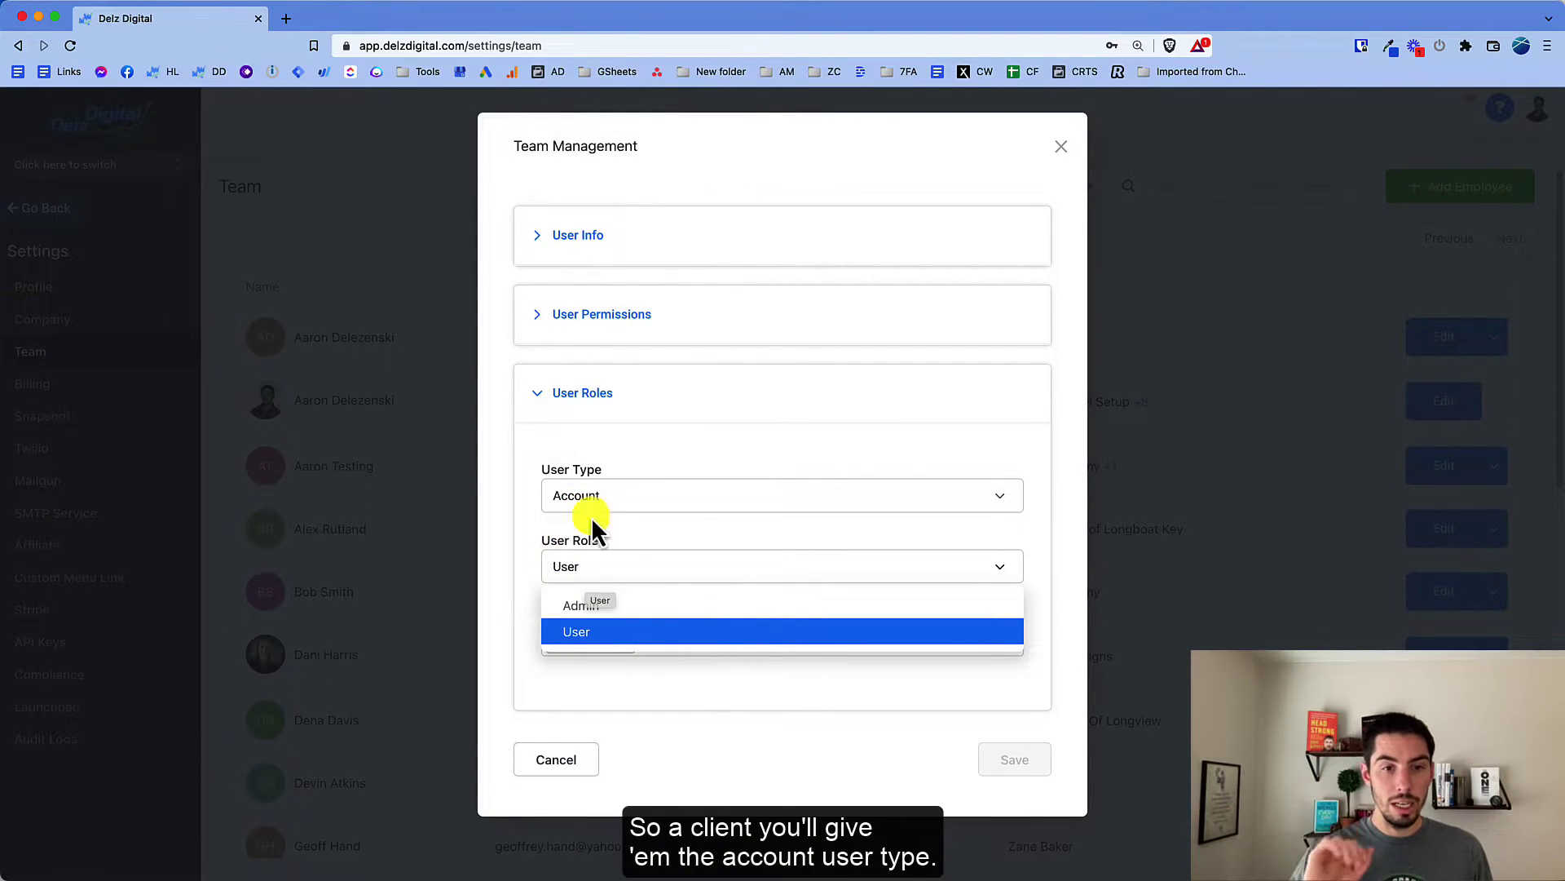
left_click(521, 567)
left_click(579, 575)
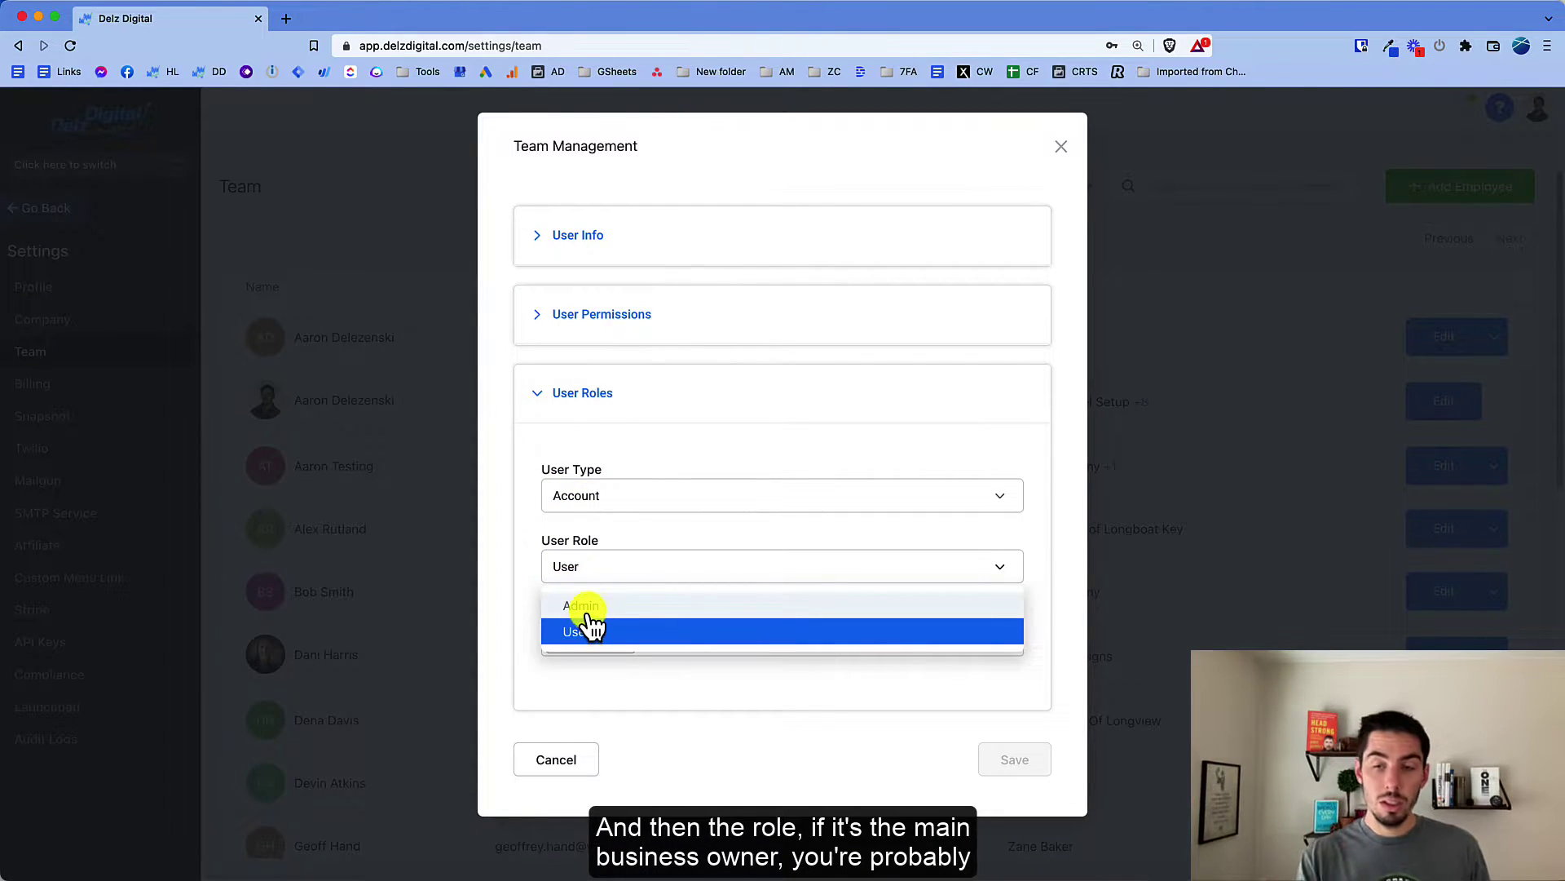
left_click(581, 606)
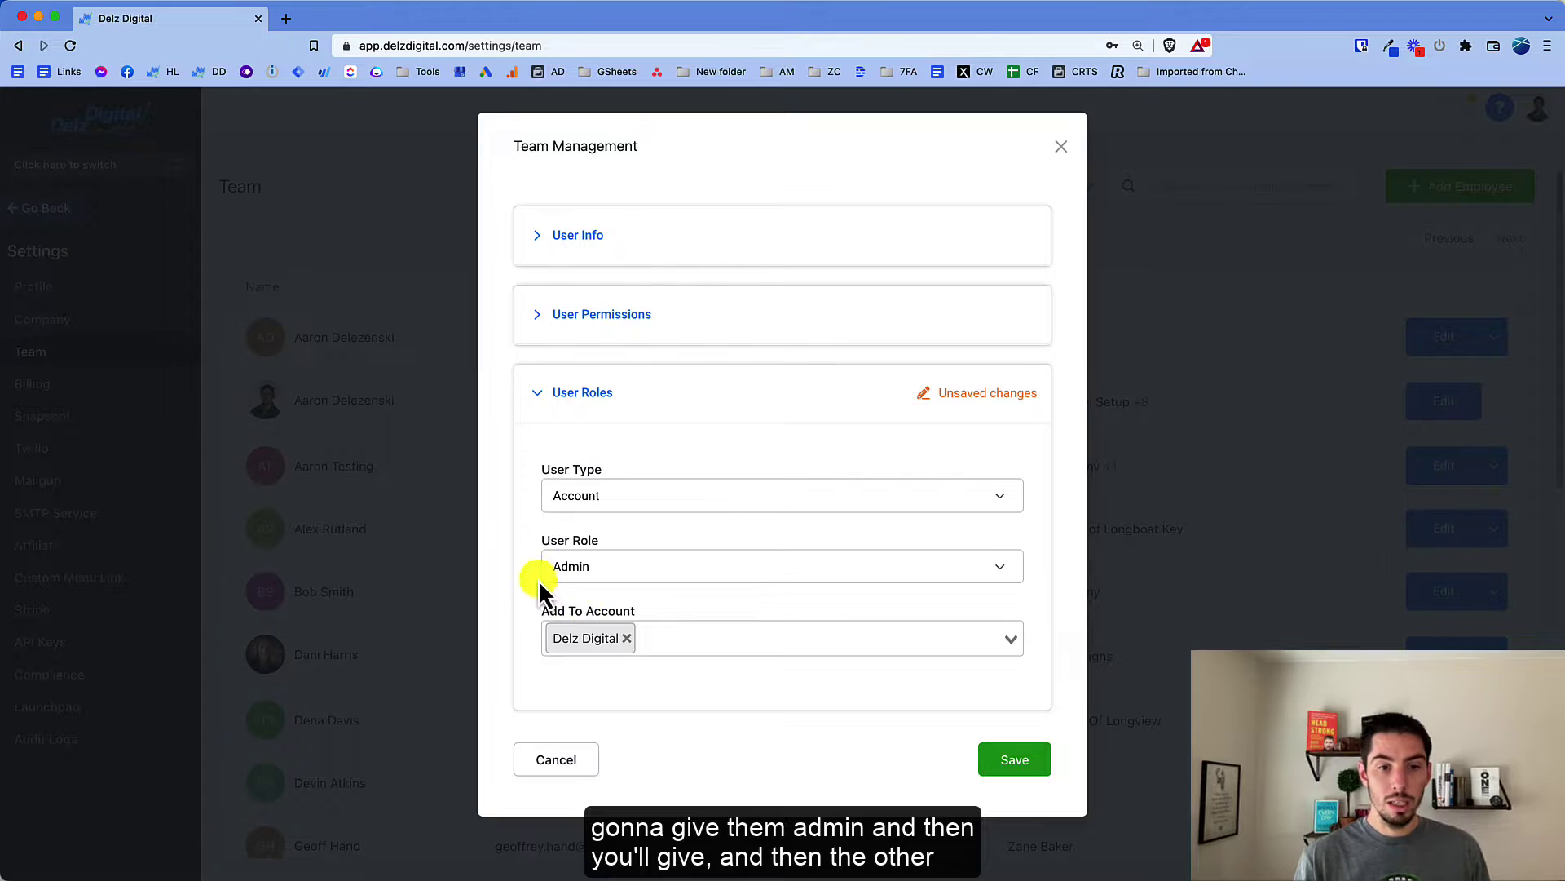
left_click(596, 575)
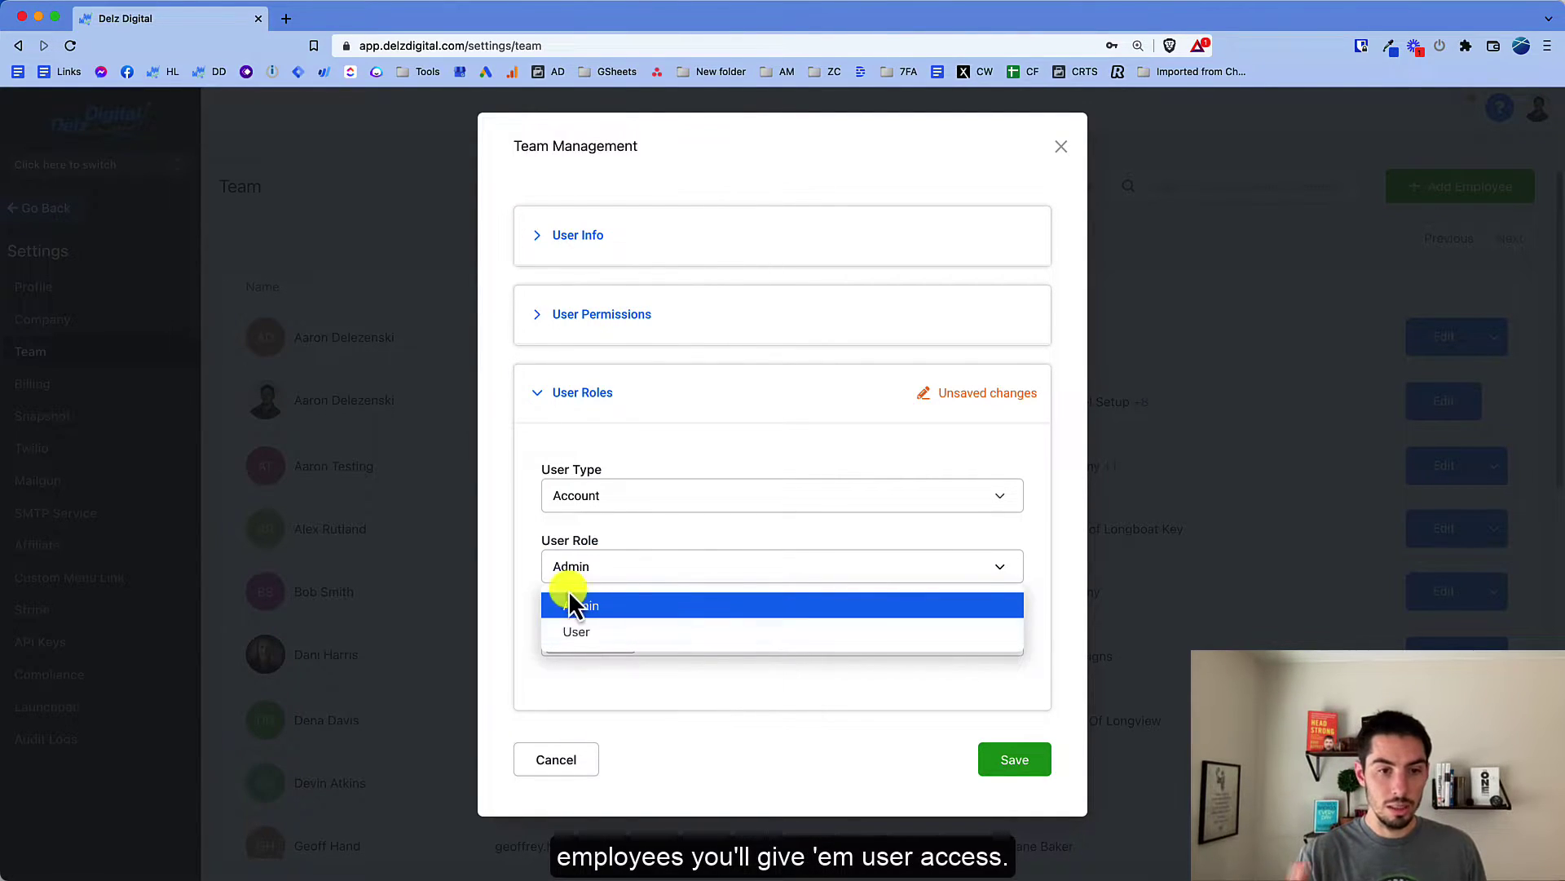
left_click(548, 570)
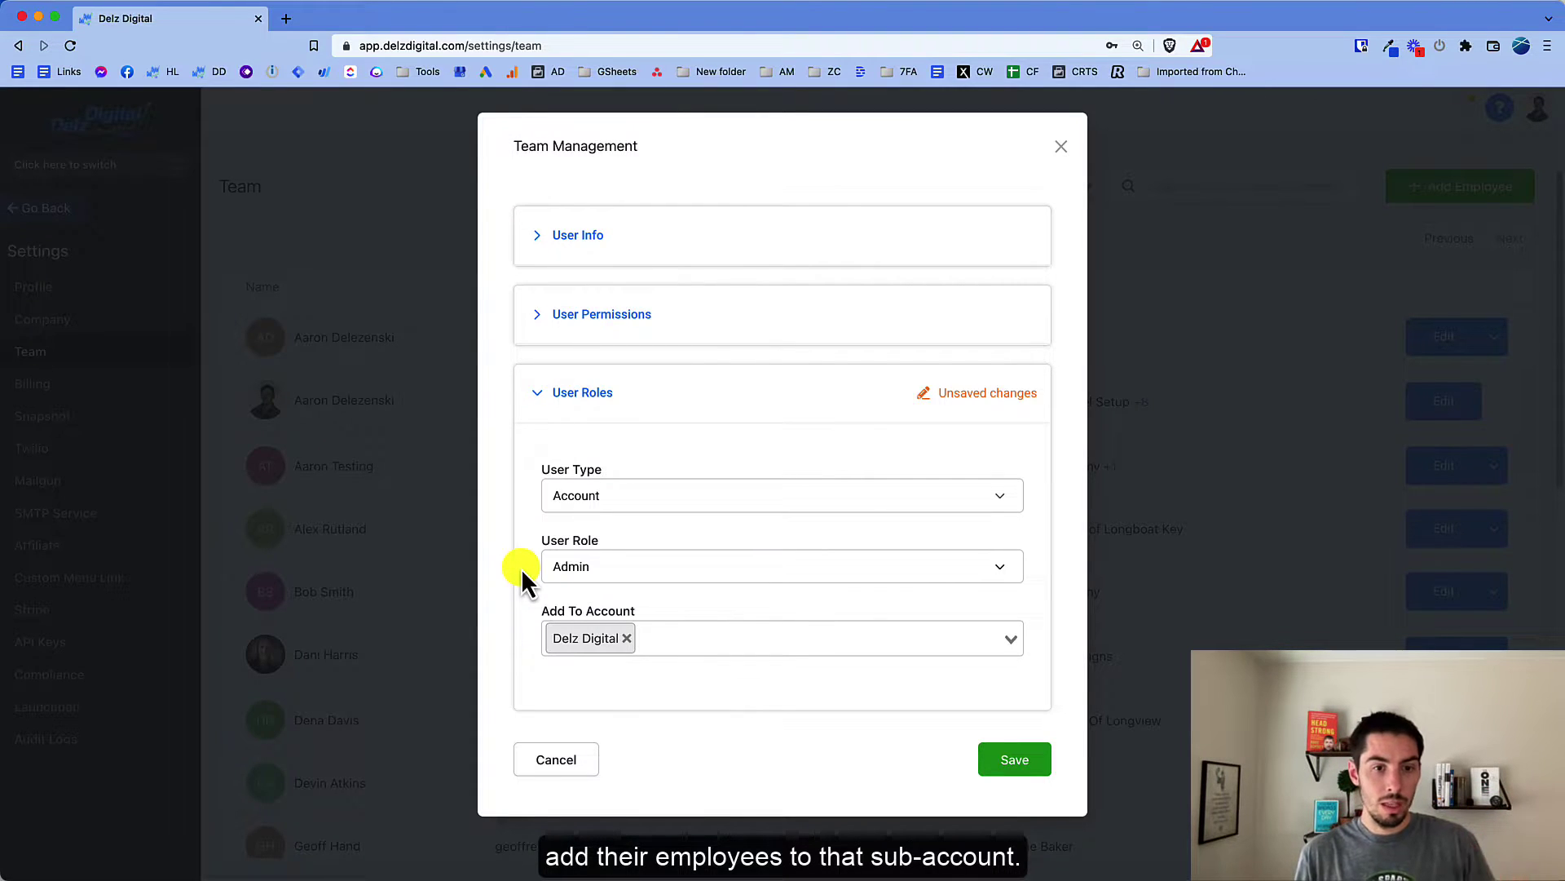
left_click(556, 570)
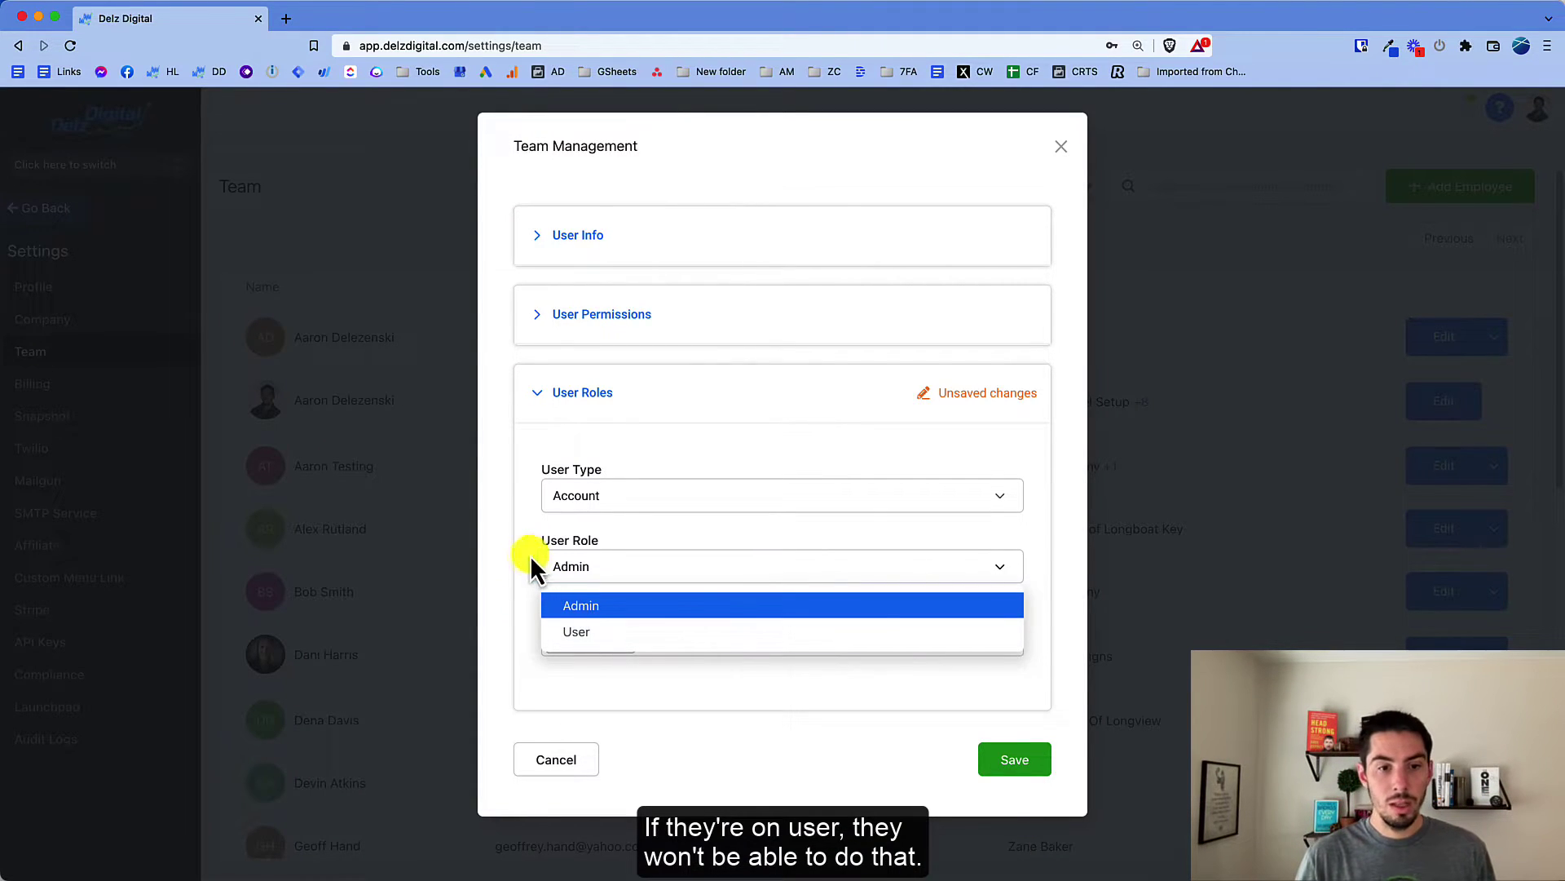
left_click(522, 562)
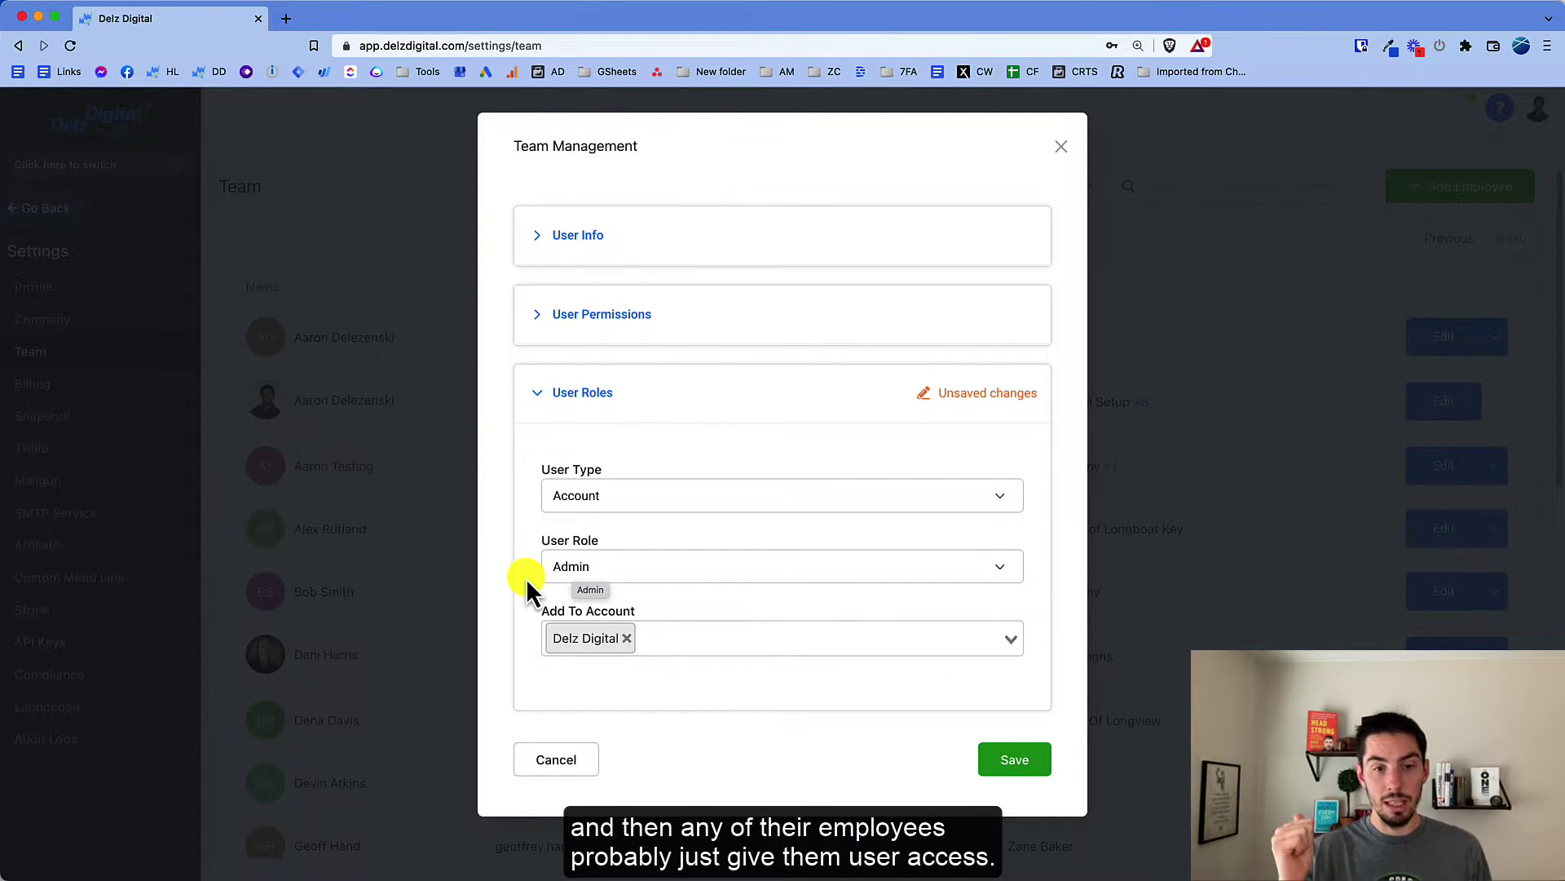
left_click(553, 576)
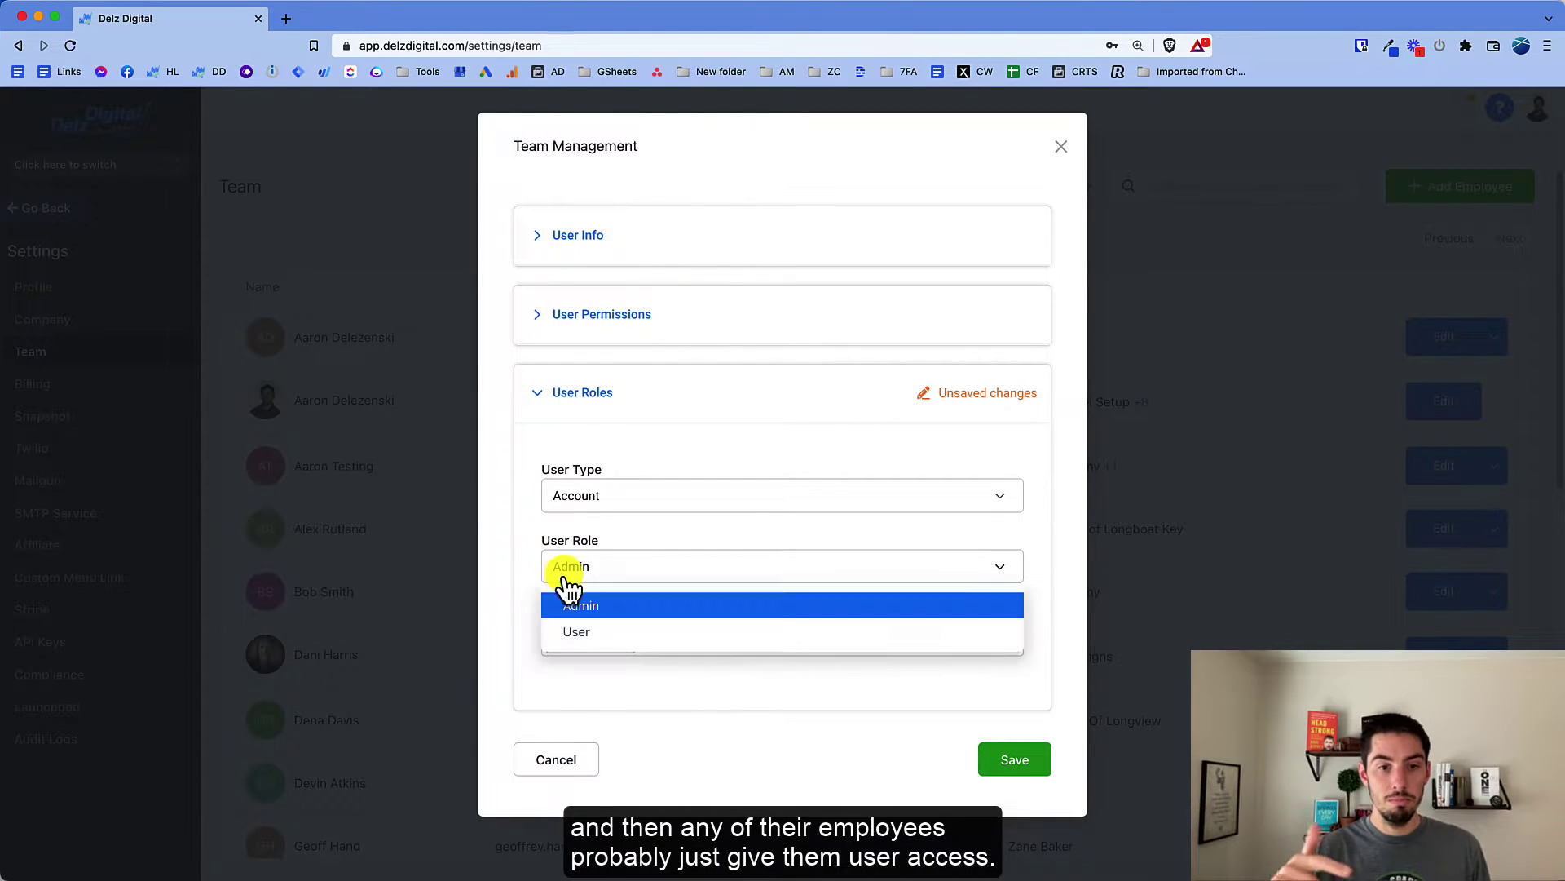
left_click(524, 573)
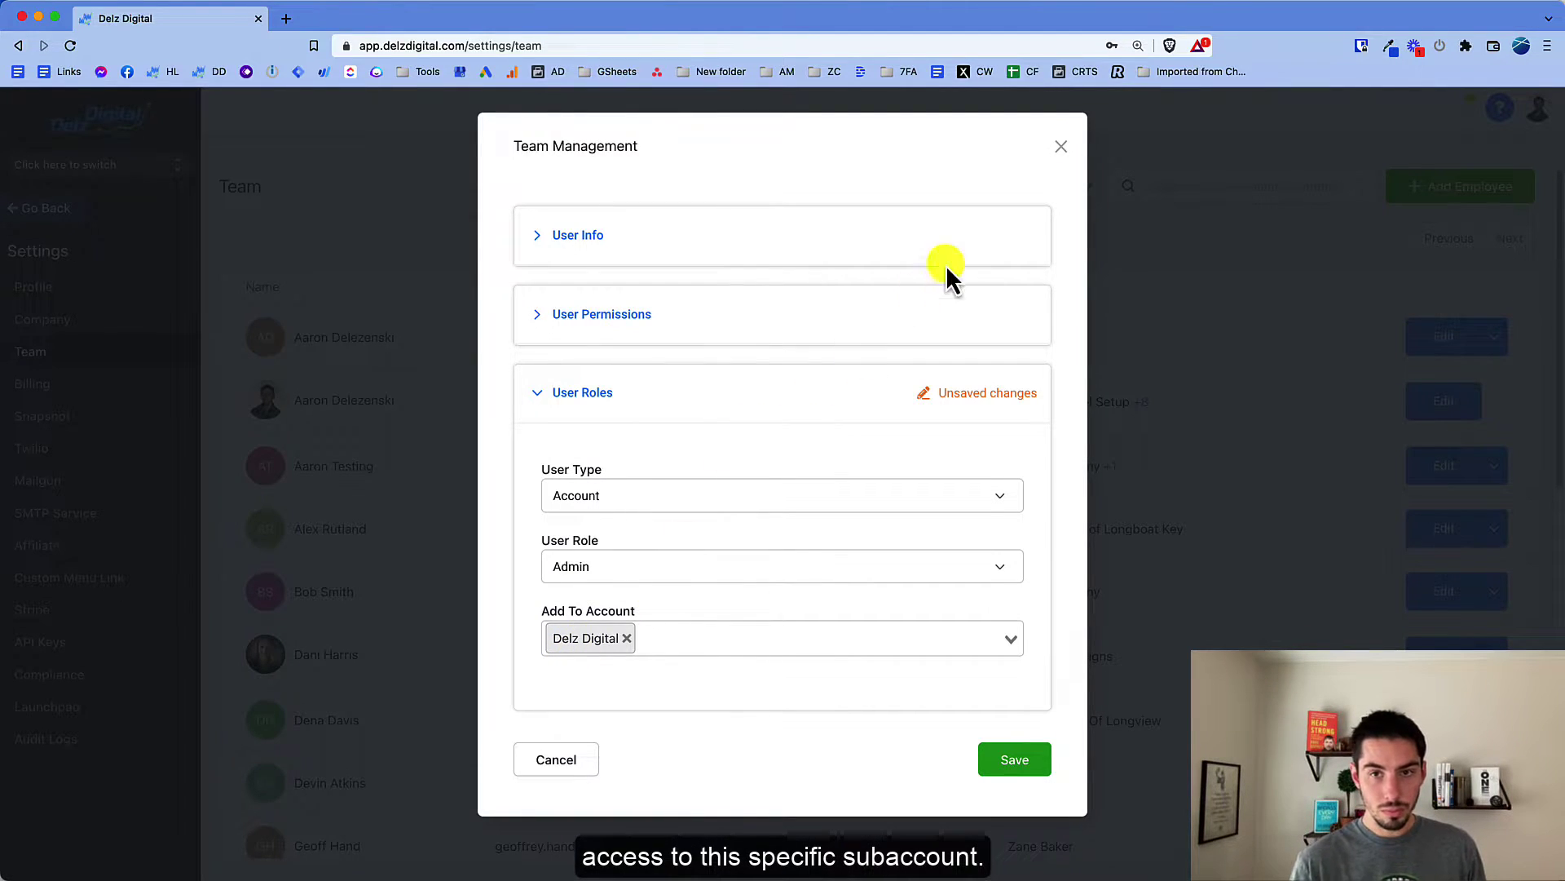
left_click(1060, 146)
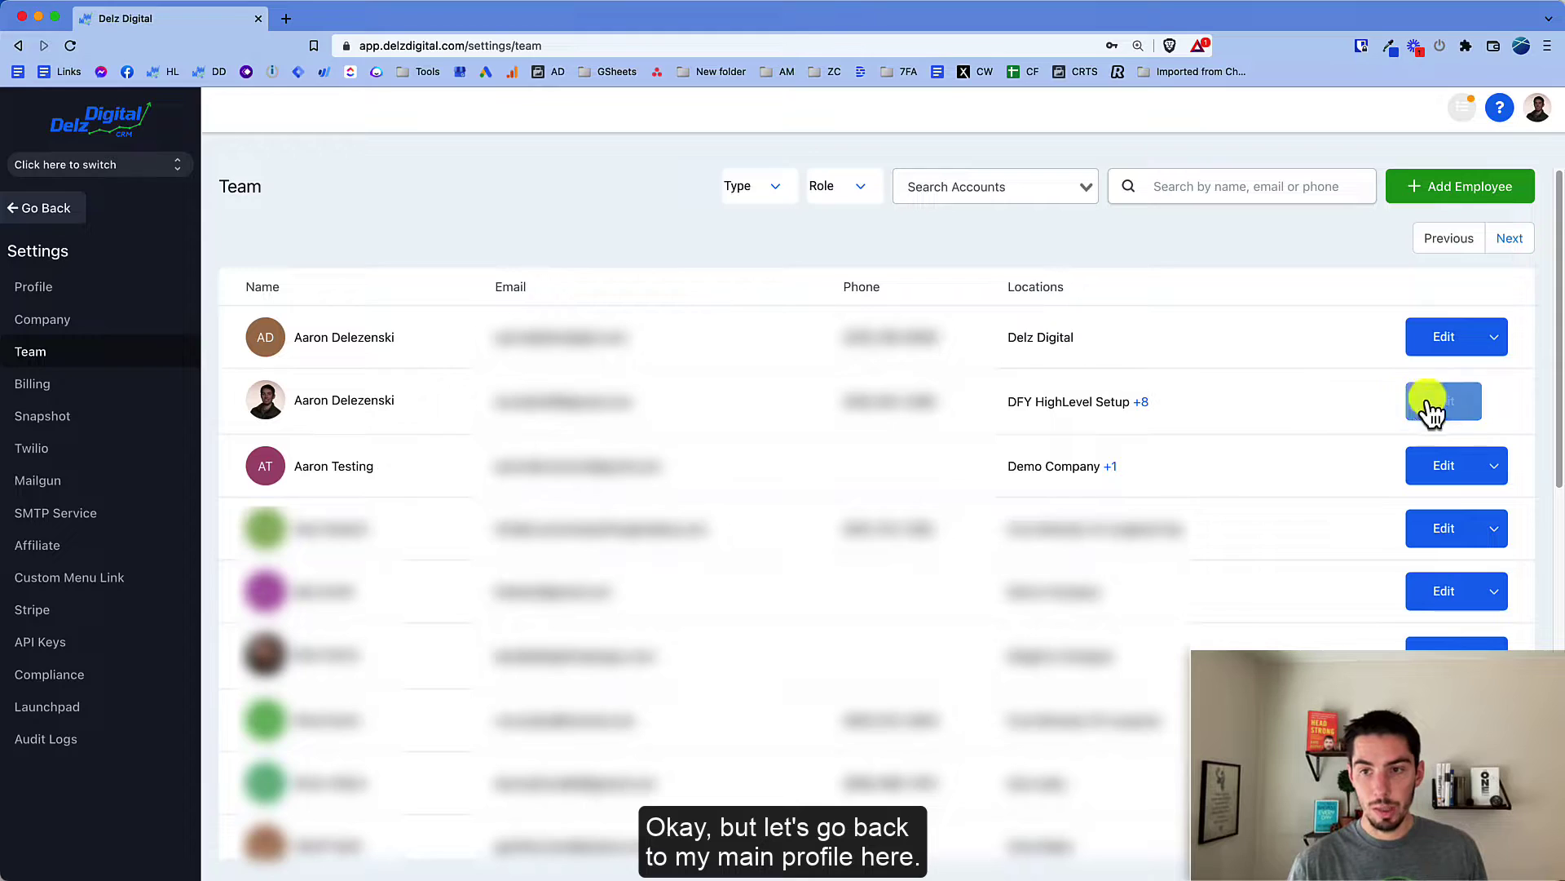
Step: Open your own member settings and review its Agency type and Admin role without changes
left_click(1024, 444)
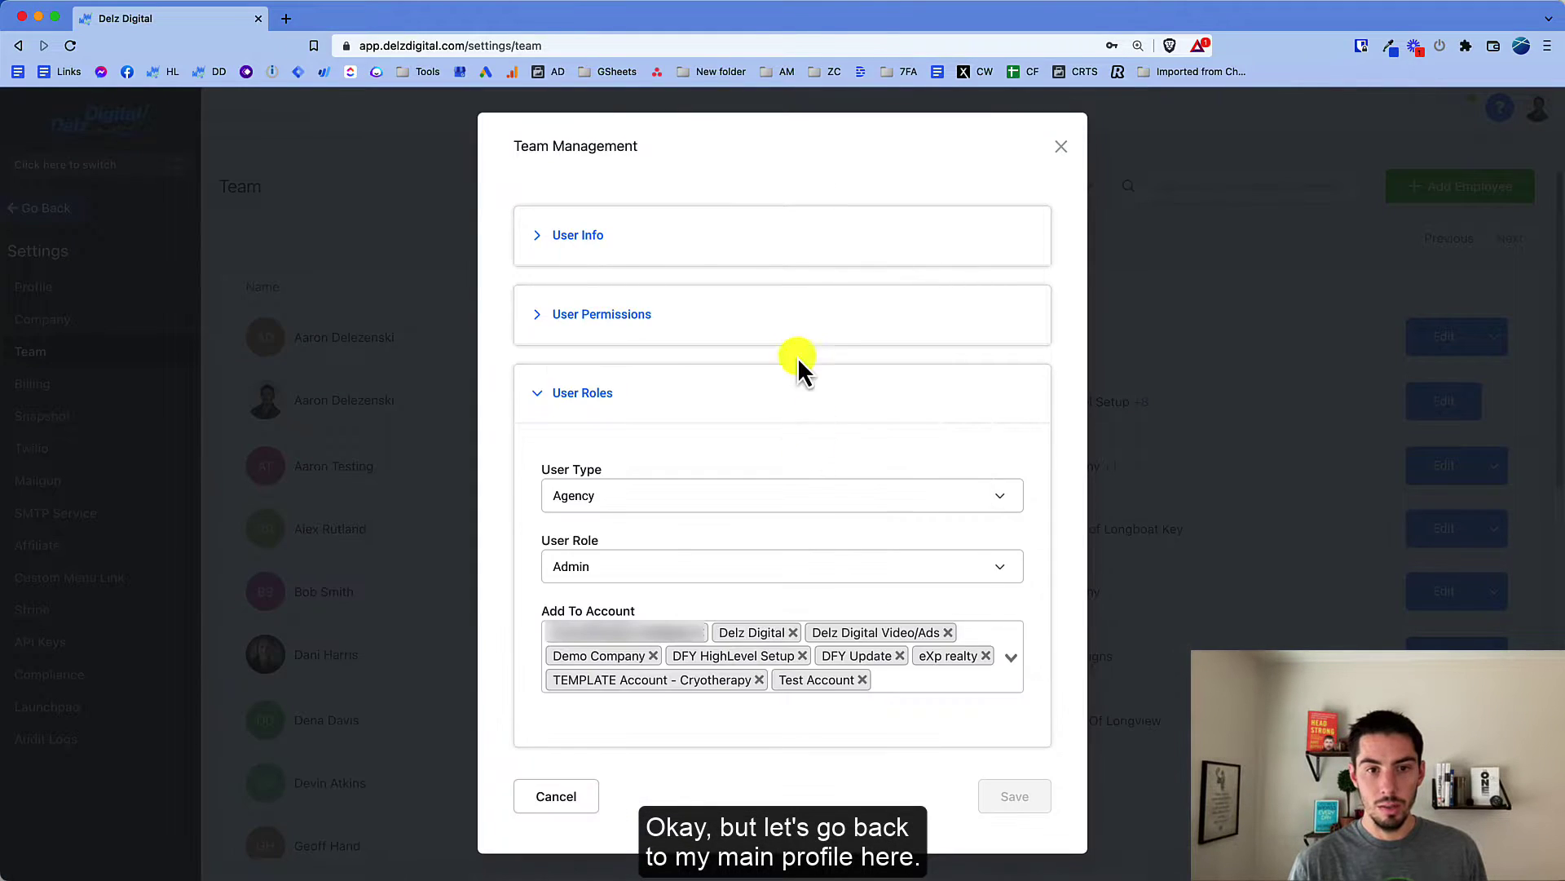
left_click(590, 503)
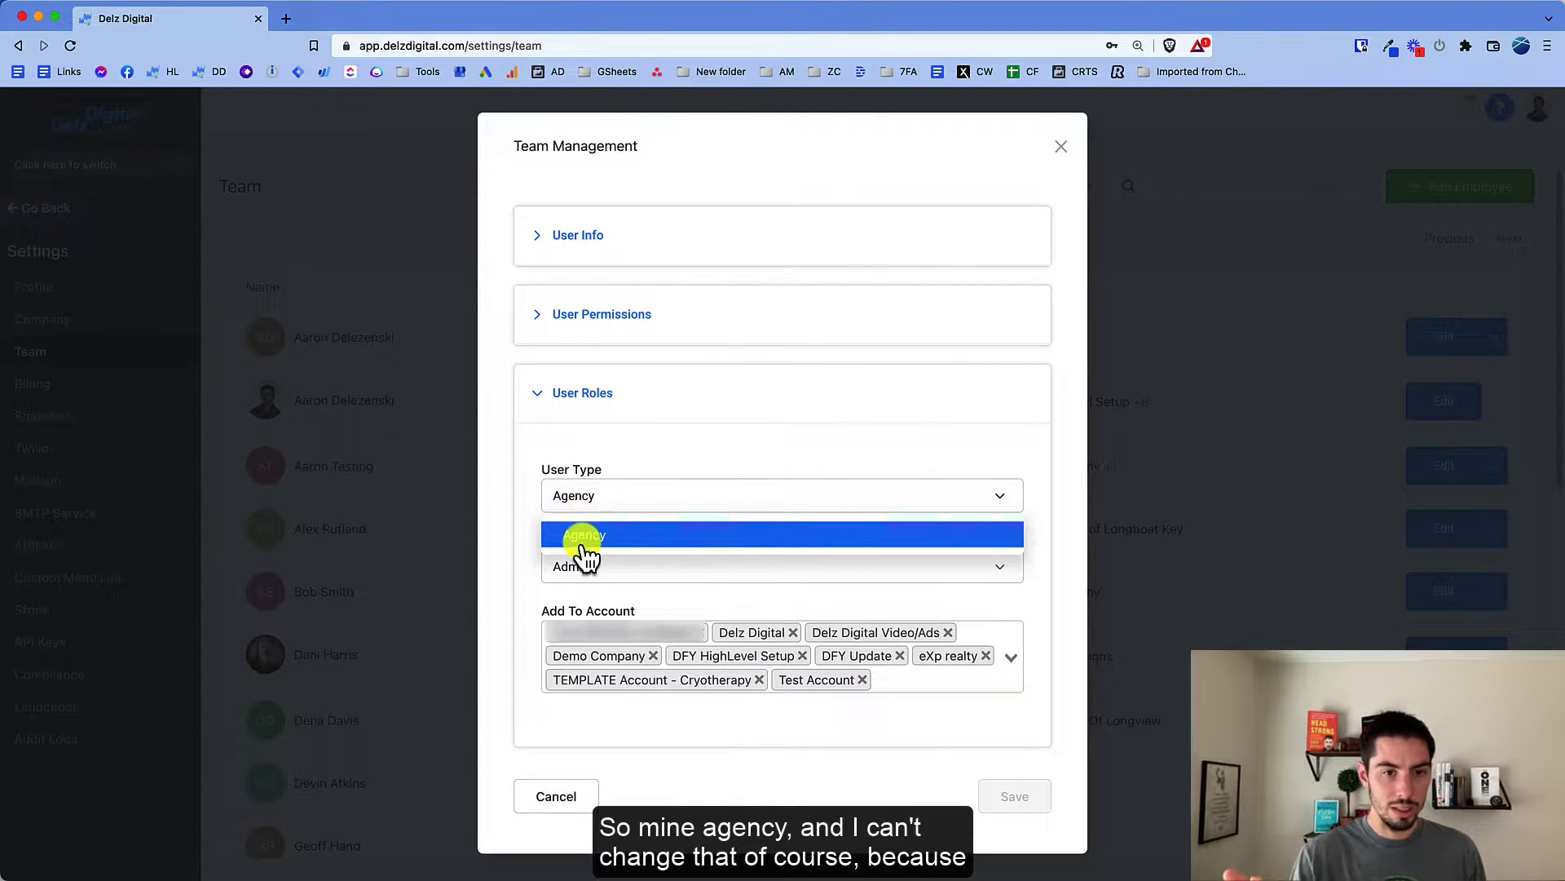
left_click(530, 496)
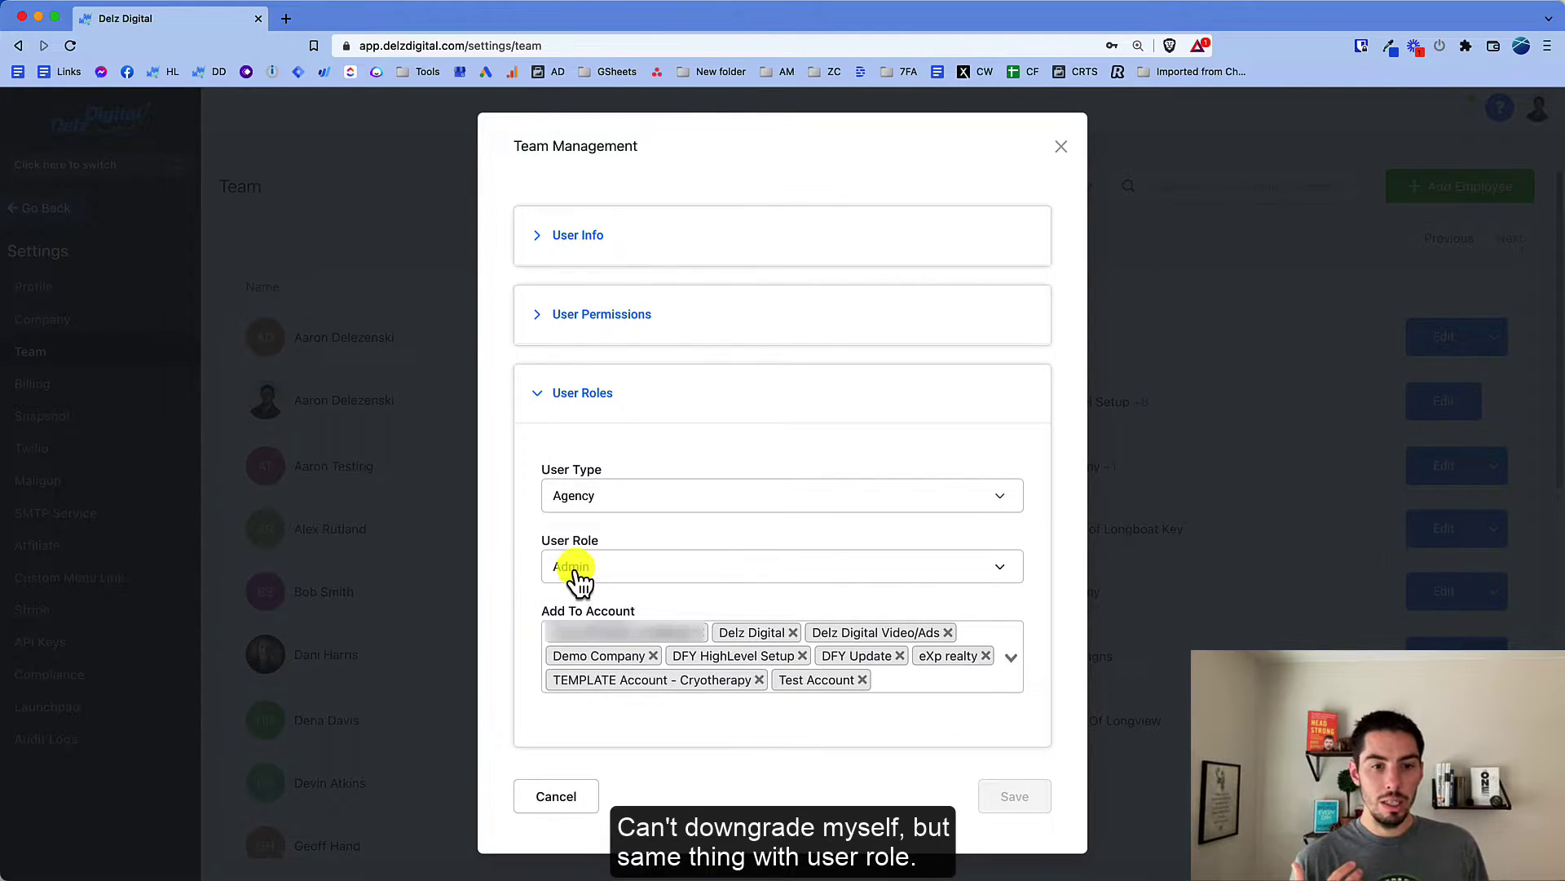
left_click(575, 569)
left_click(517, 558)
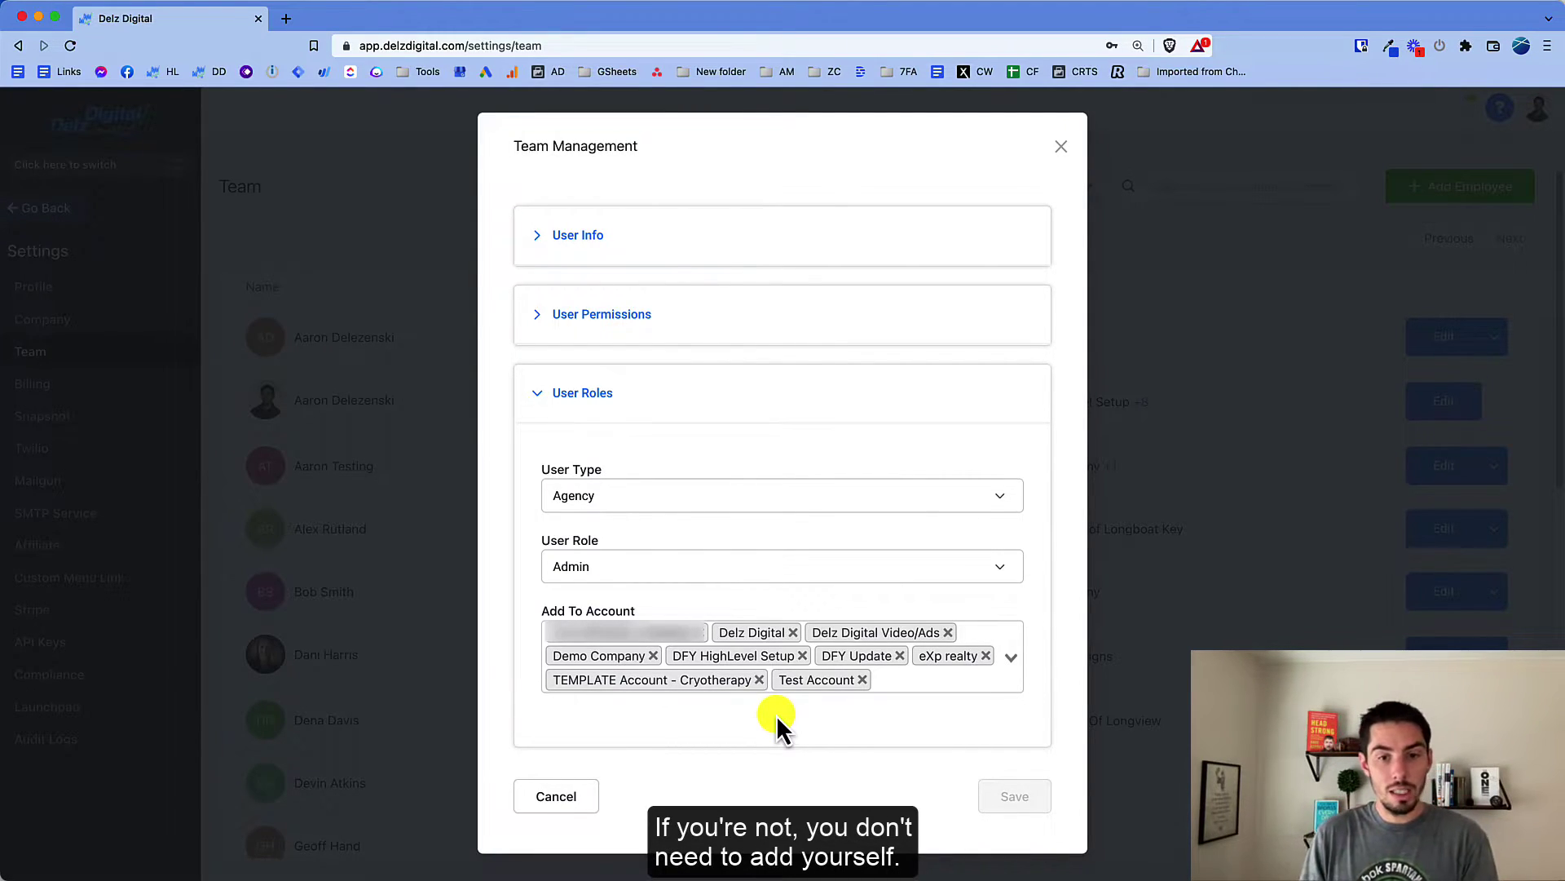
Step: Remove Test Account from your assigned accounts, typing 'Remove' to confirm the consent dialog
left_click(698, 640)
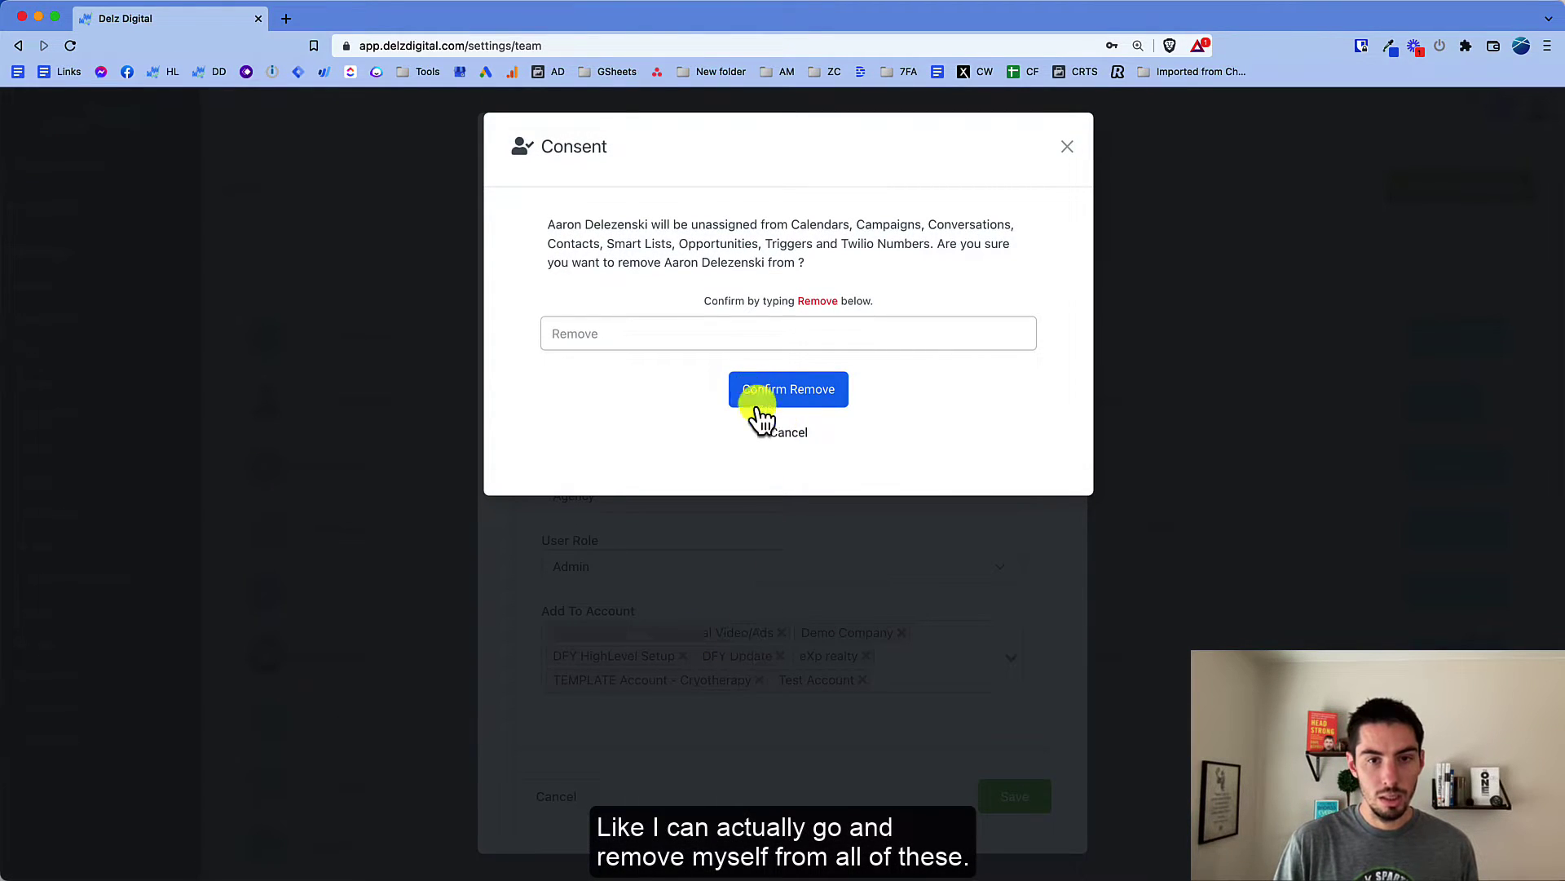
left_click(779, 436)
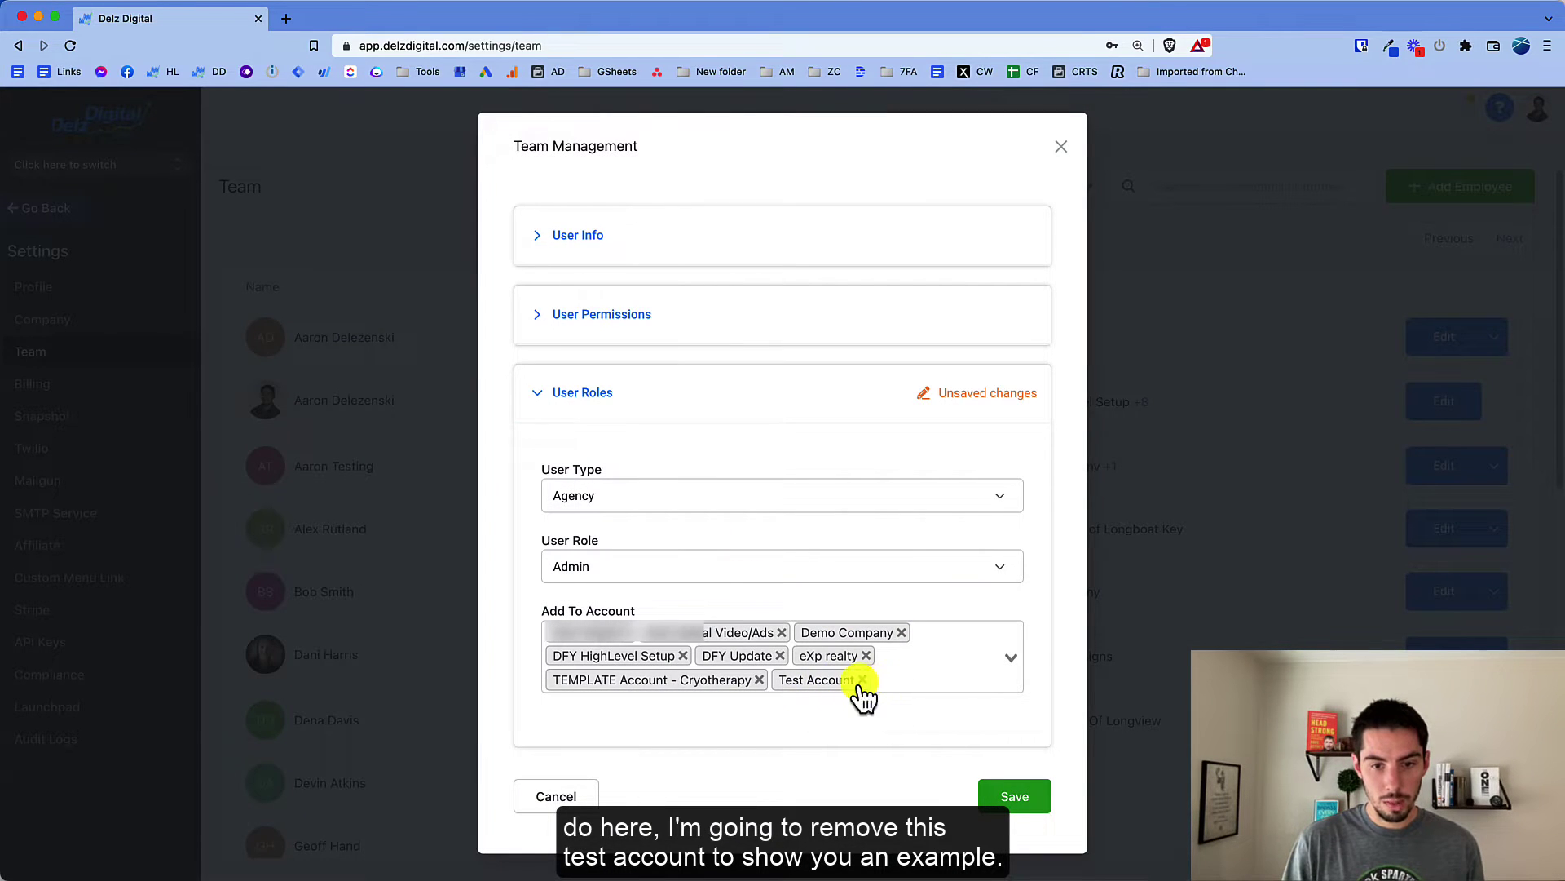
left_click(862, 680)
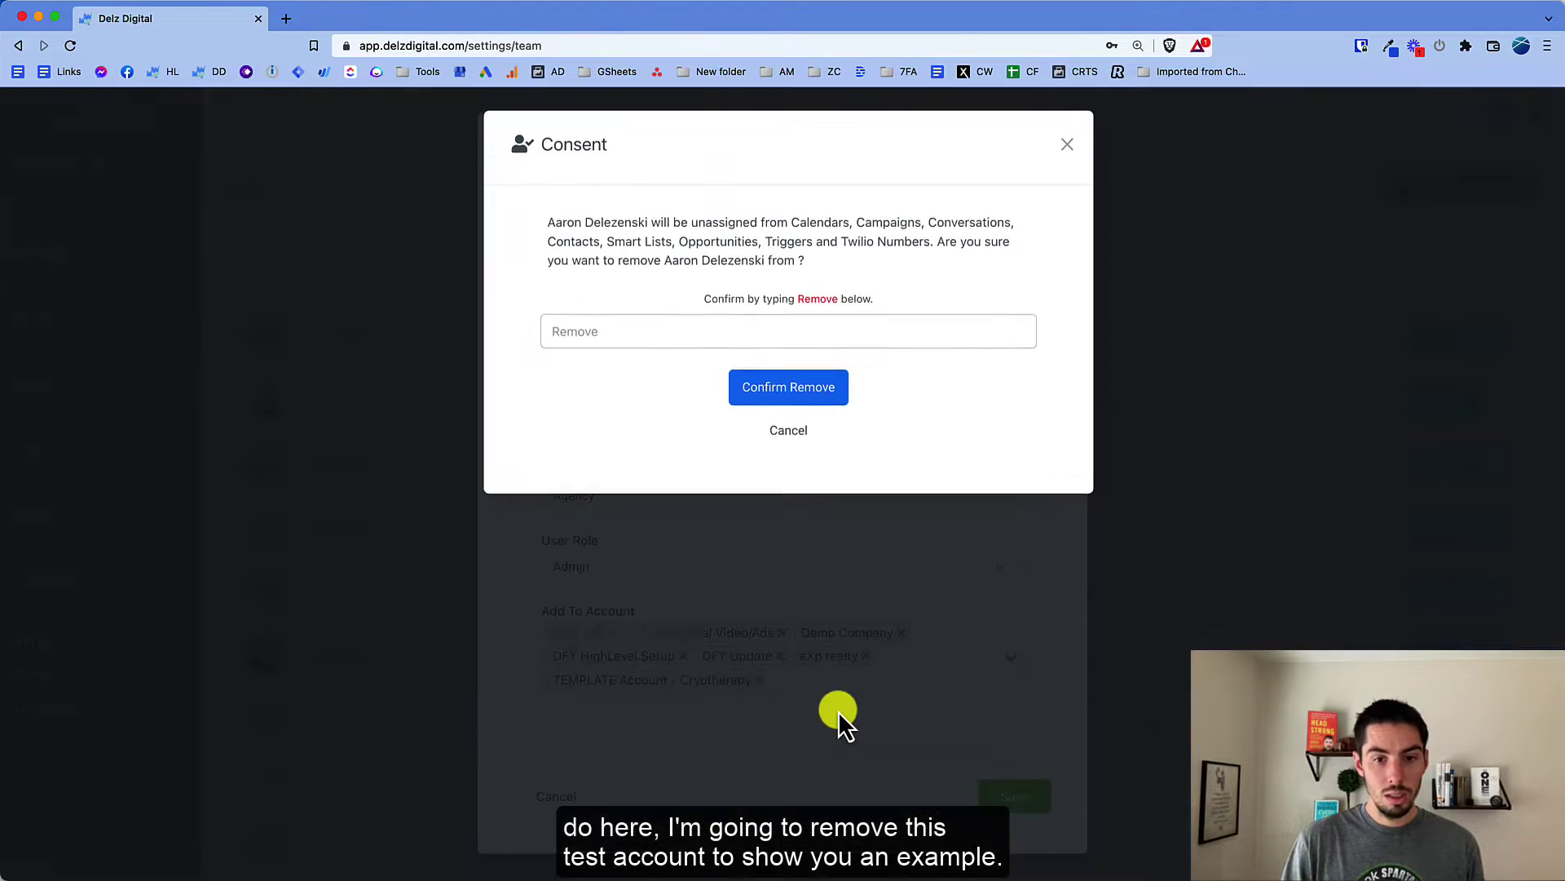
left_click(642, 332)
type("Remove")
left_click(767, 393)
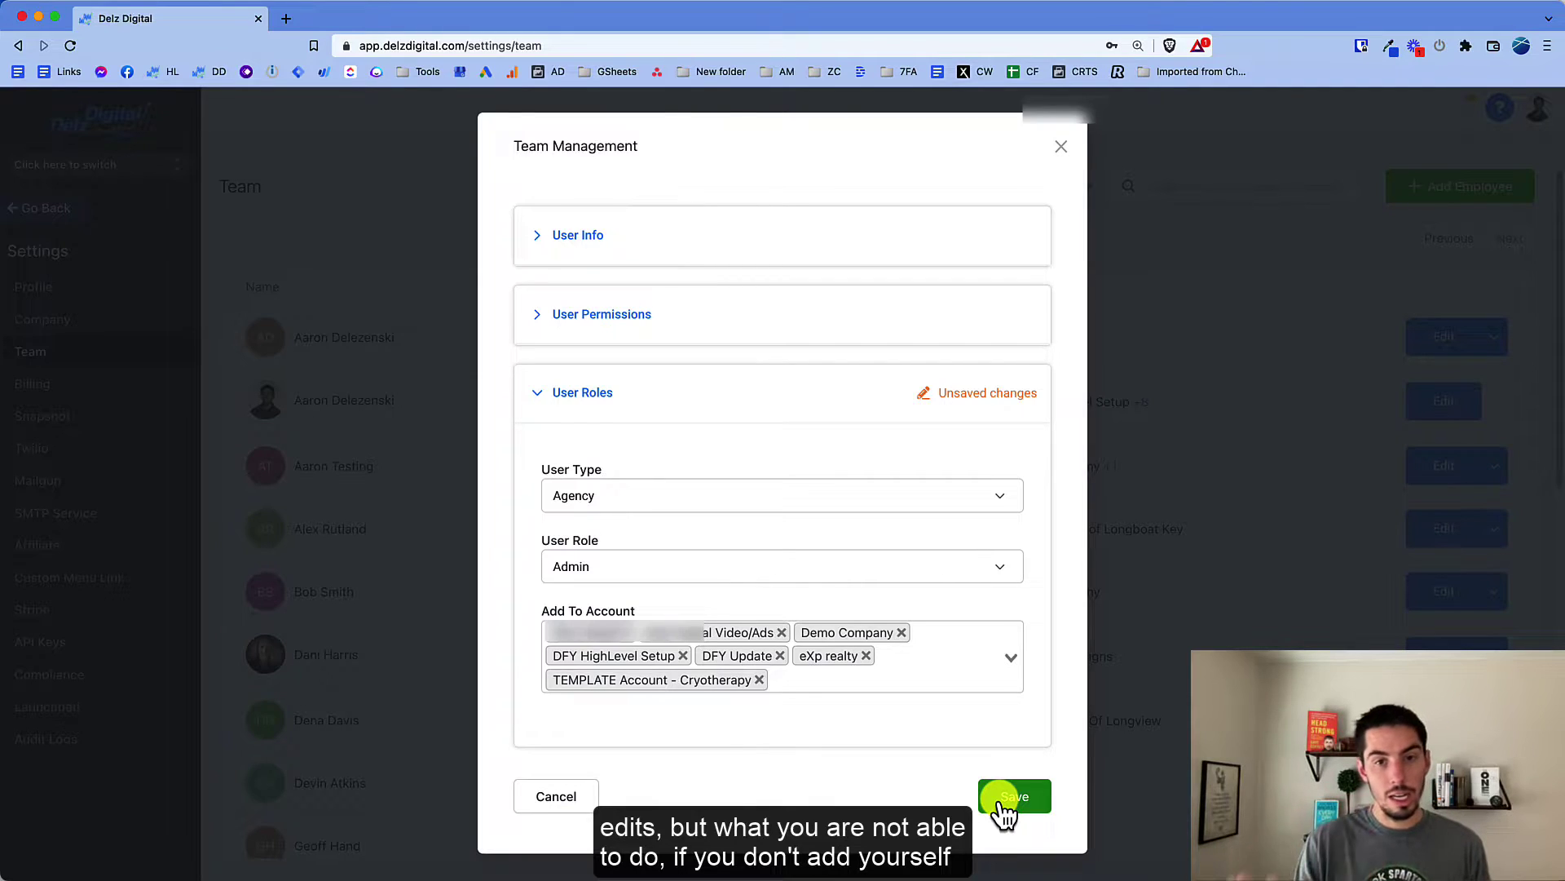
left_click(1010, 796)
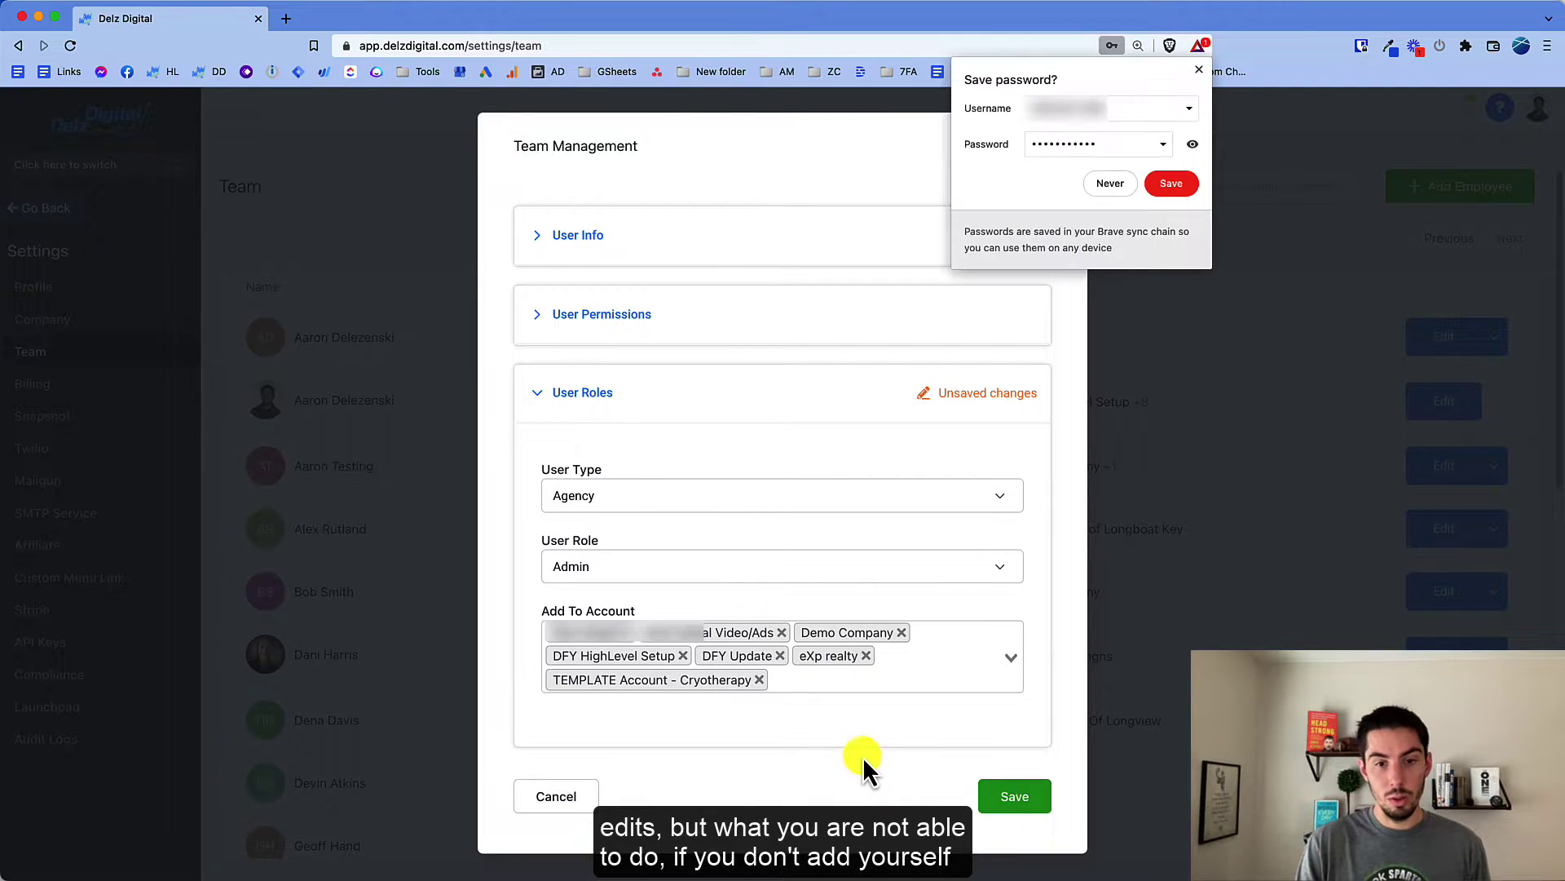
left_click(1198, 70)
Step: Save your account assignments so your locations read DFY HighLevel Setup +6
left_click(1026, 803)
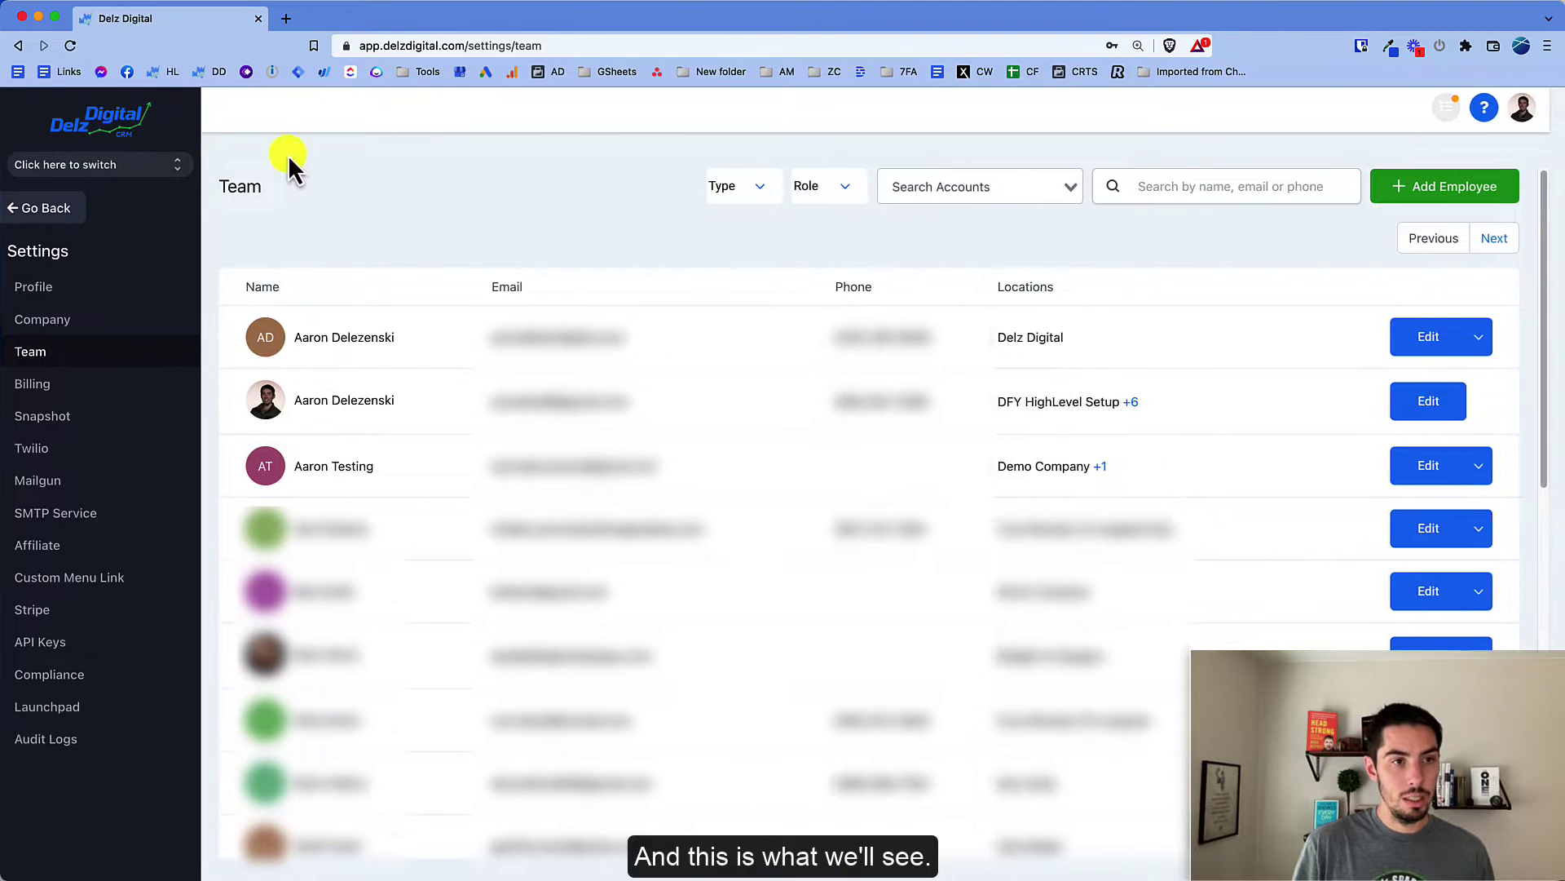
Step: Switch into Test Account and open Settings > My Staff, which lists no users
left_click(92, 173)
left_click(302, 314)
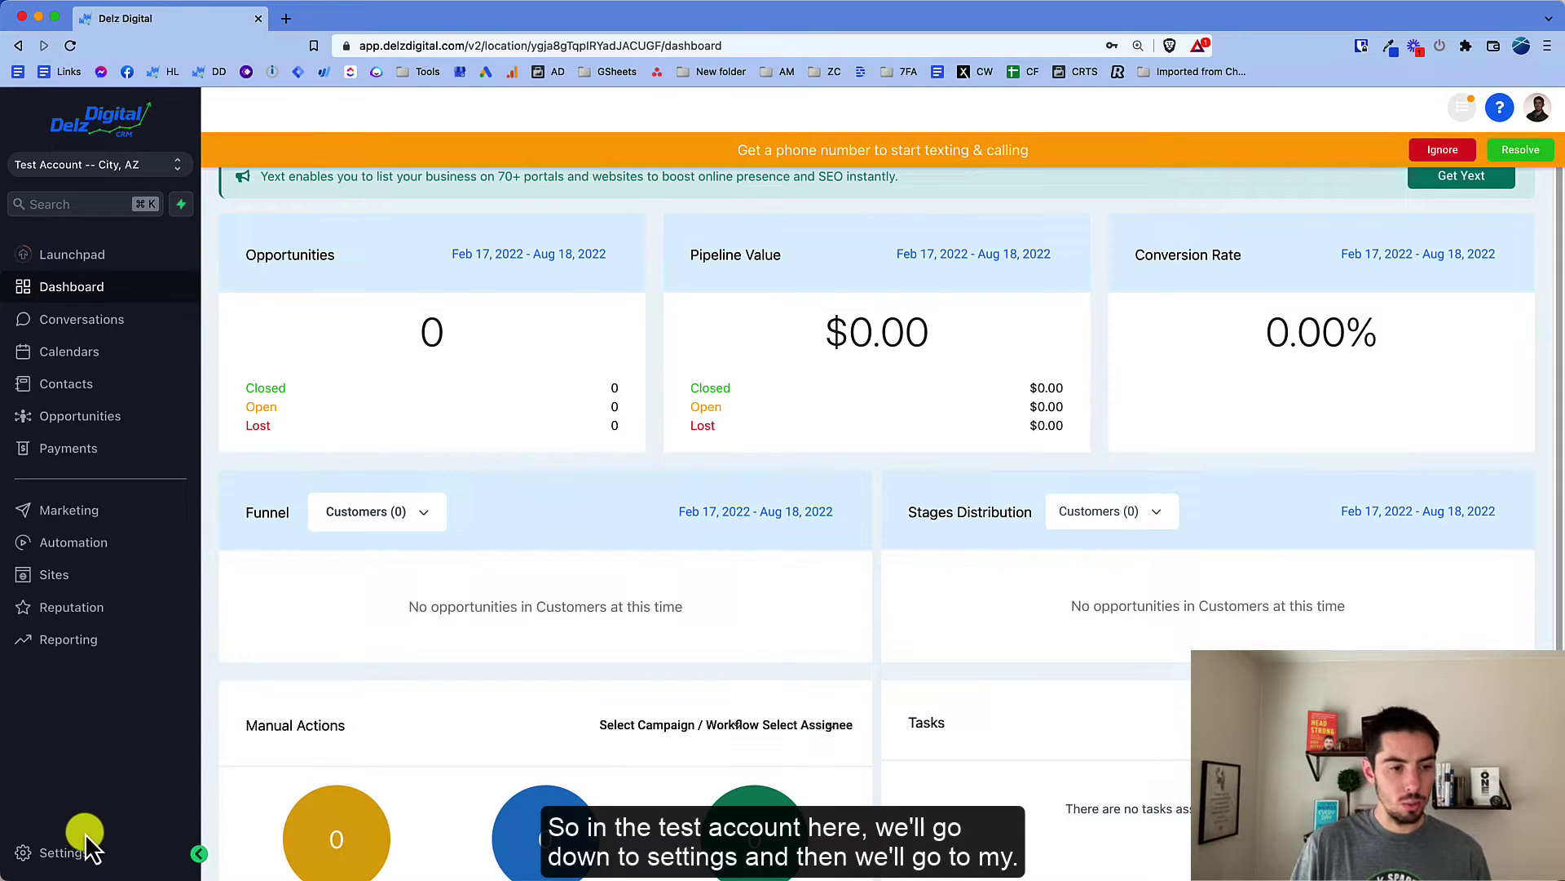
left_click(65, 853)
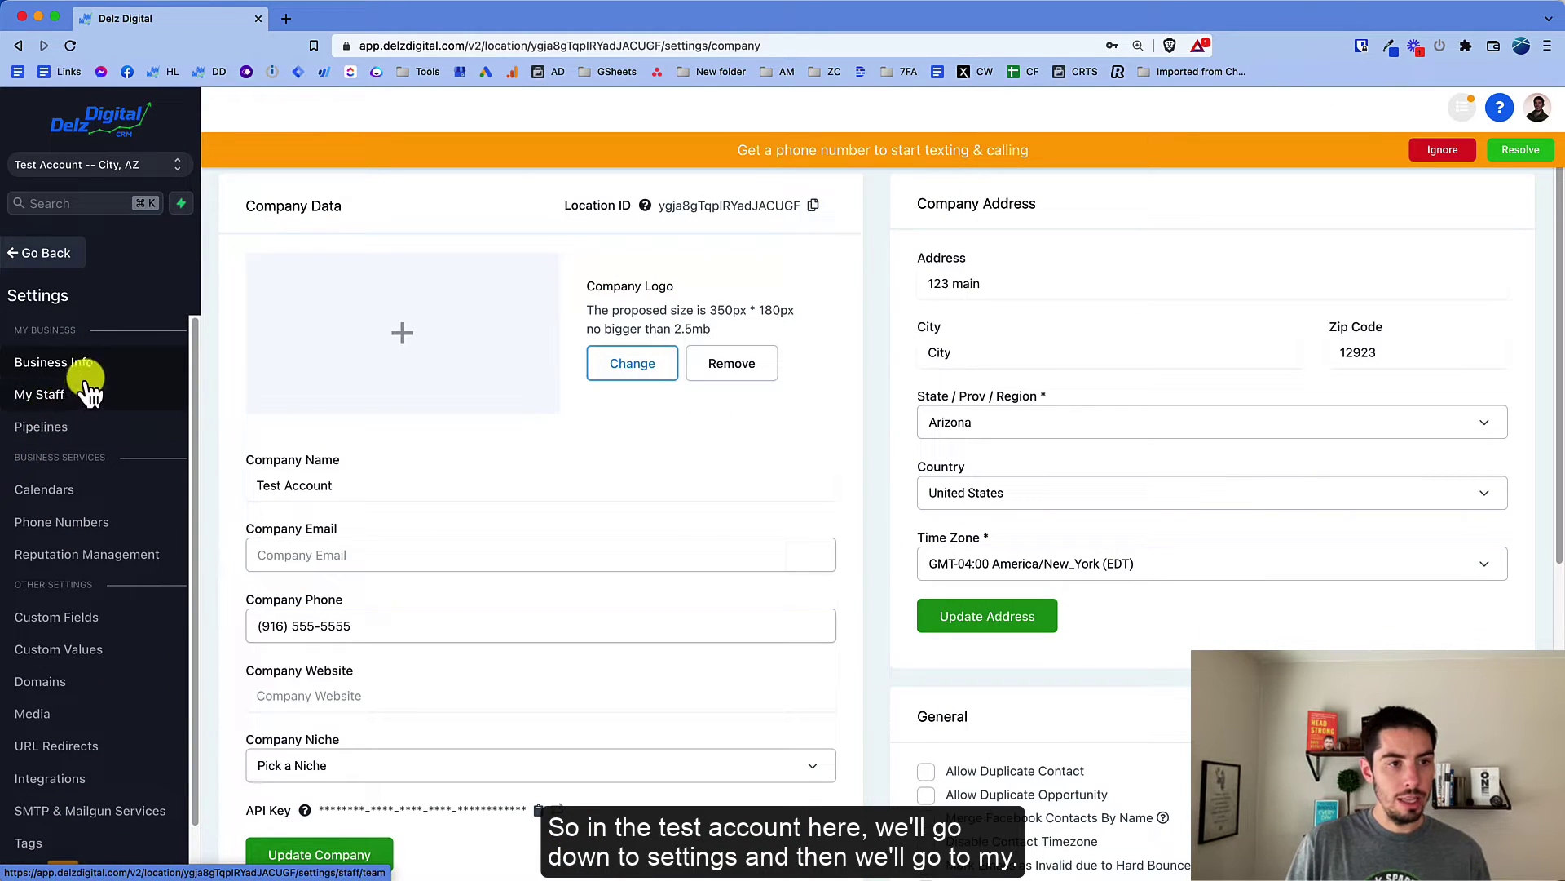
left_click(31, 396)
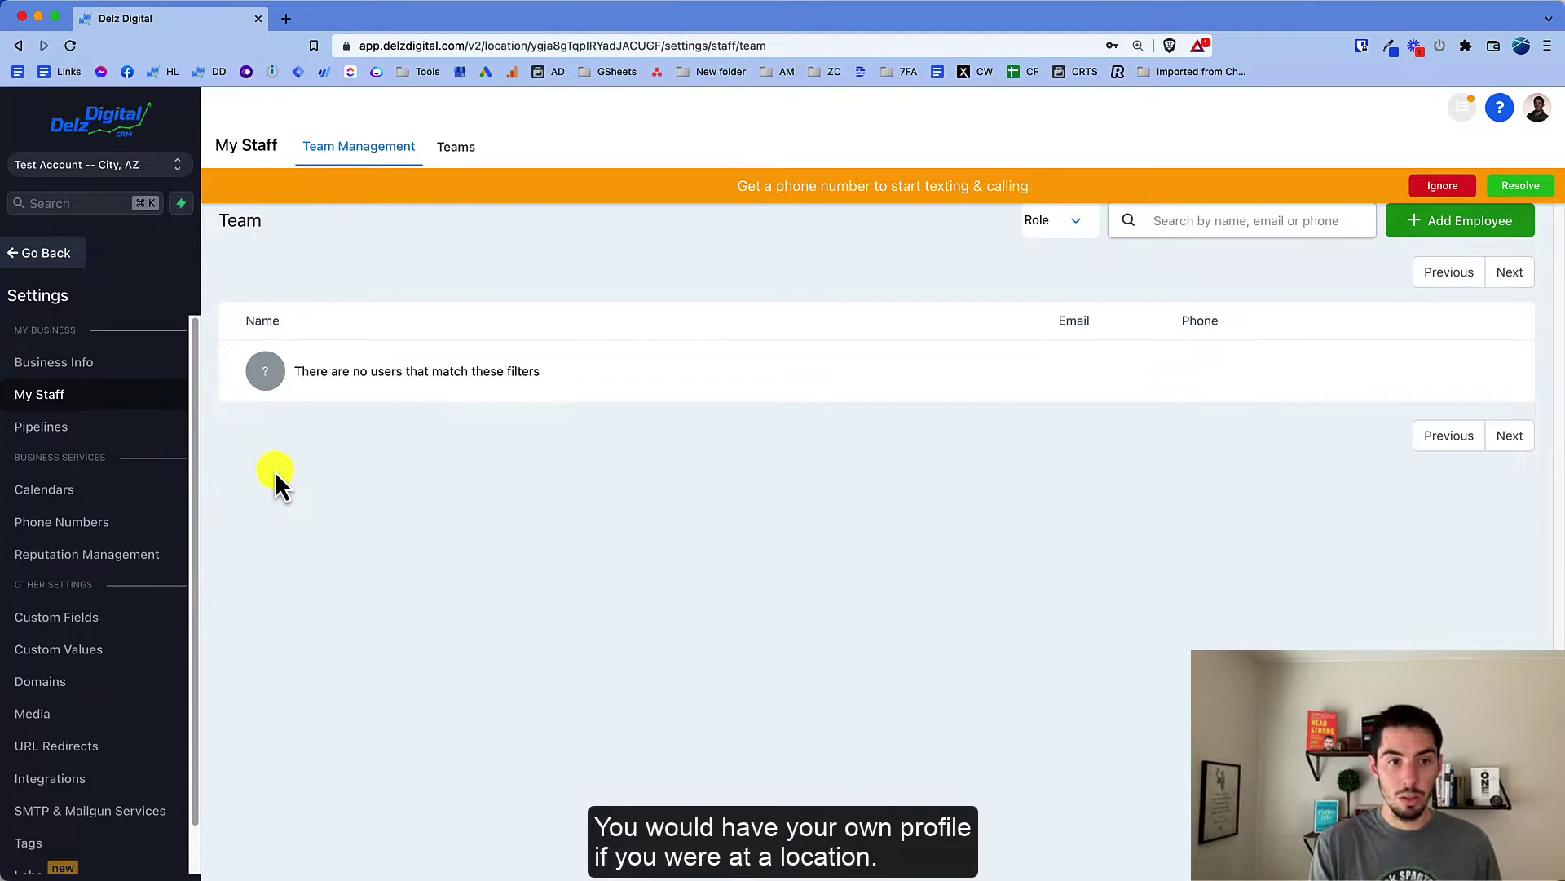
Step: Return to the agency view and open the Settings Team list
left_click(122, 166)
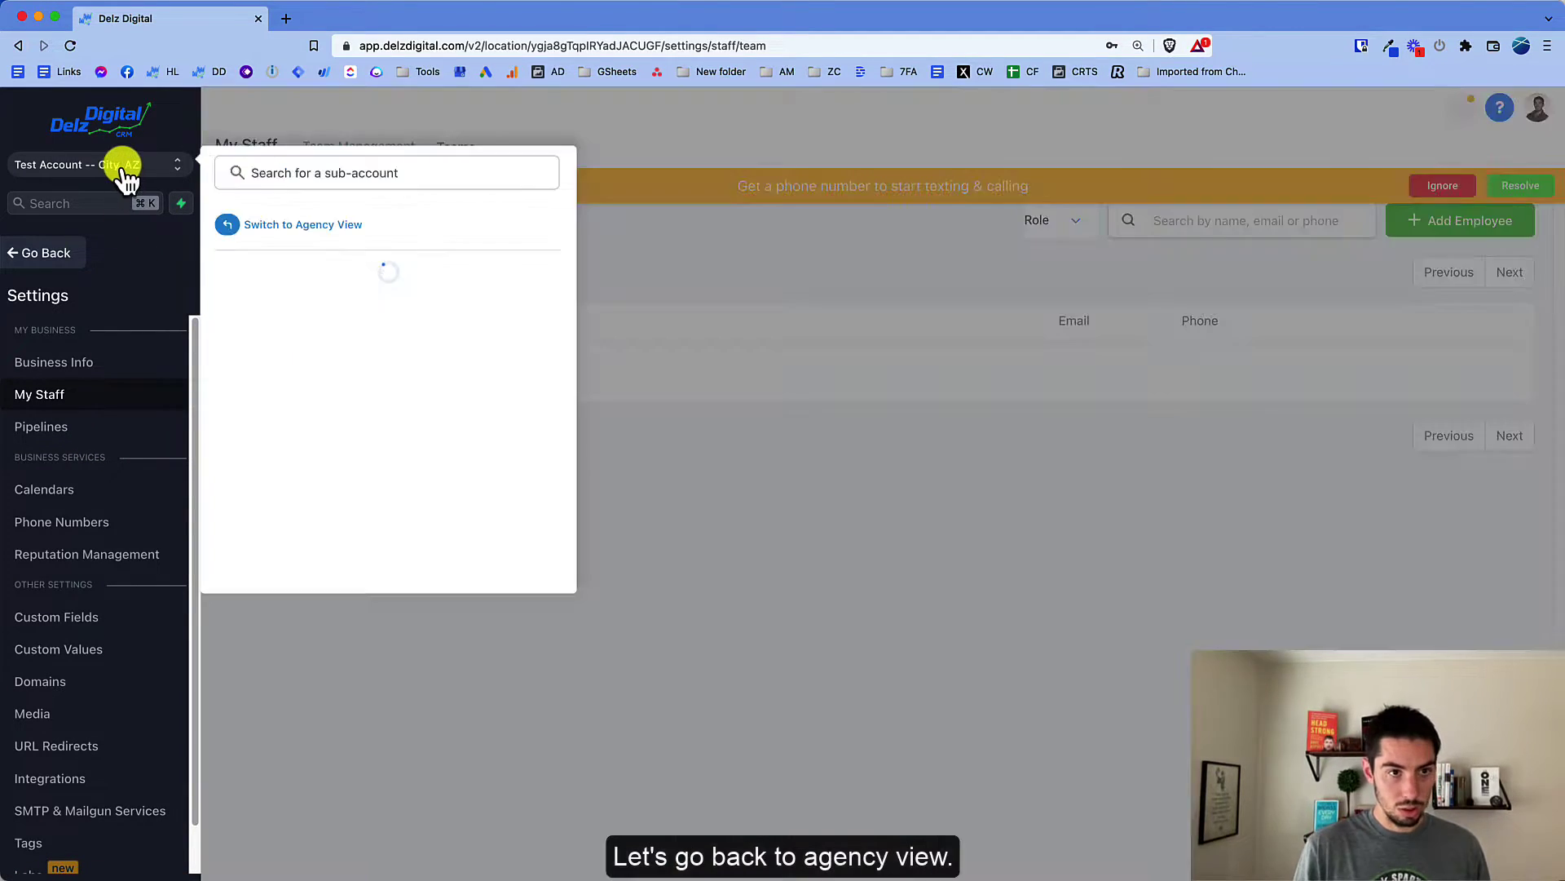
left_click(272, 229)
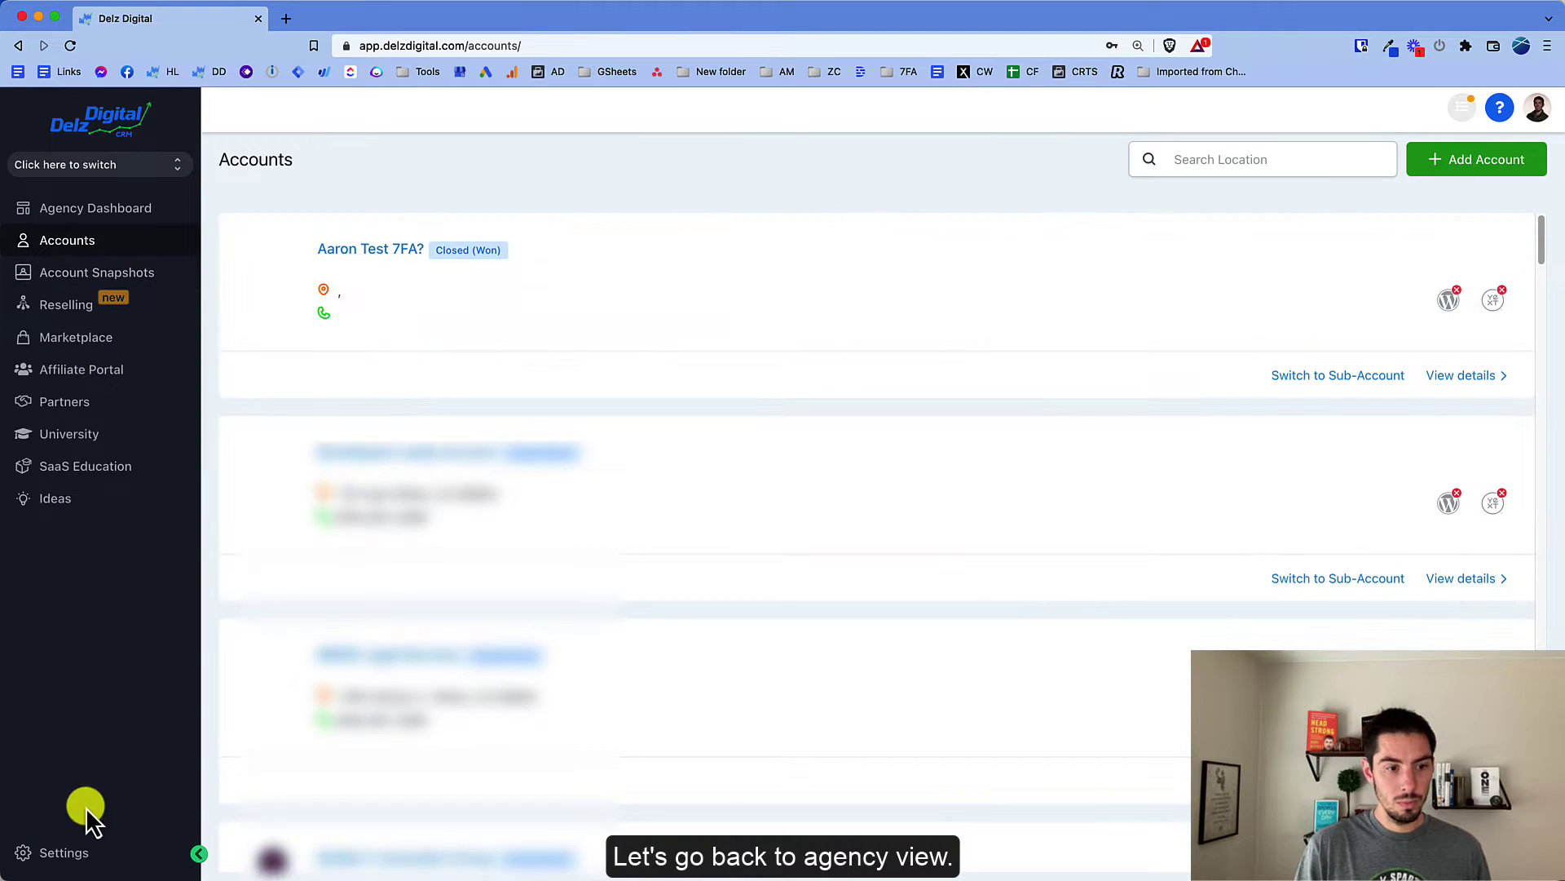
left_click(63, 852)
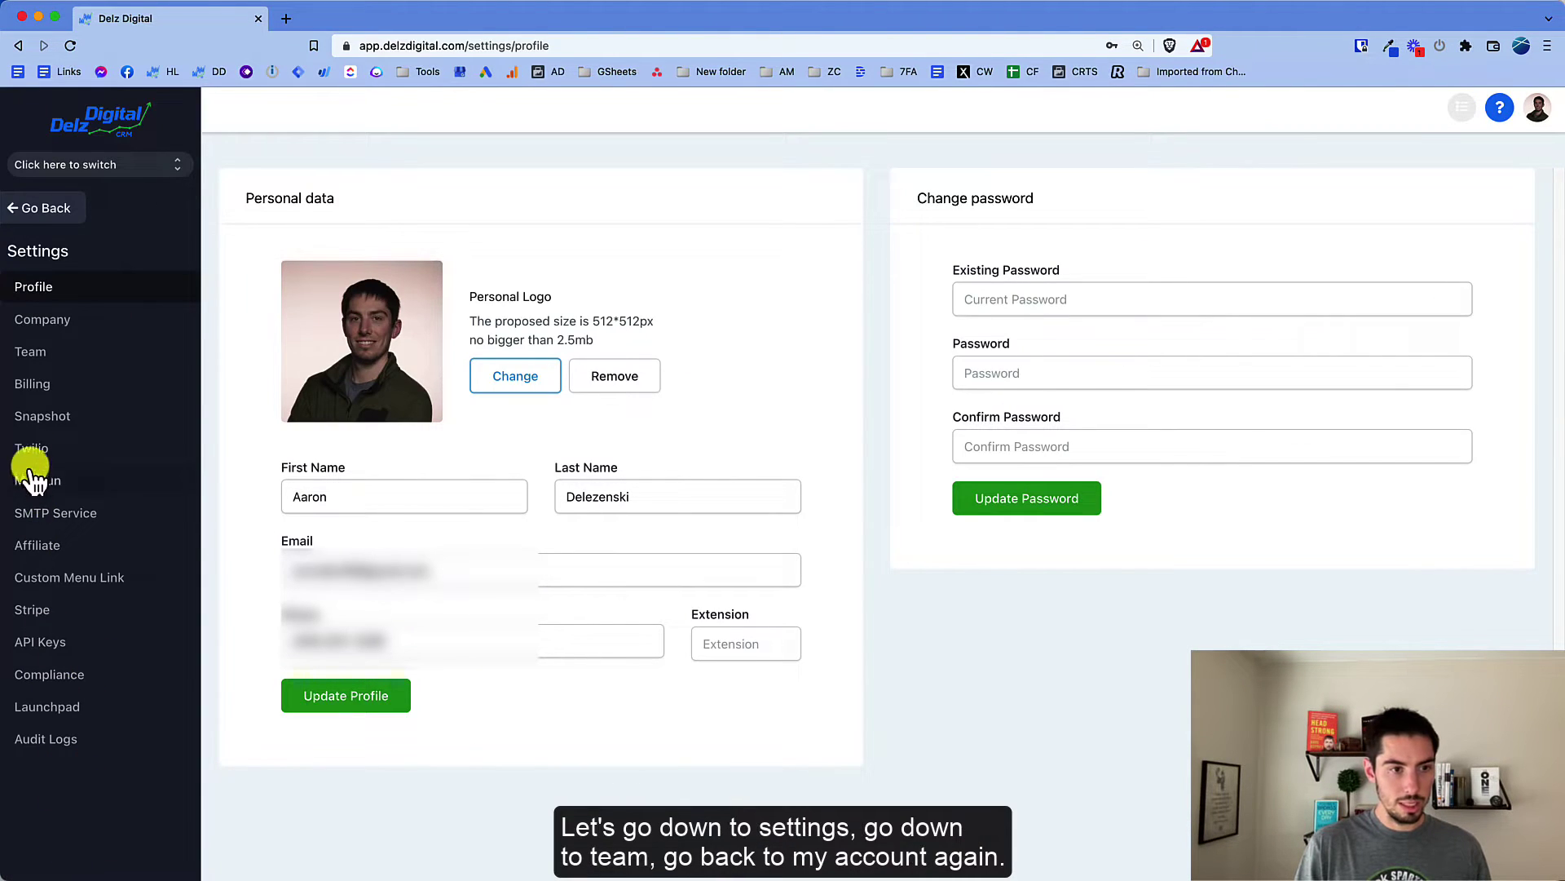
left_click(32, 351)
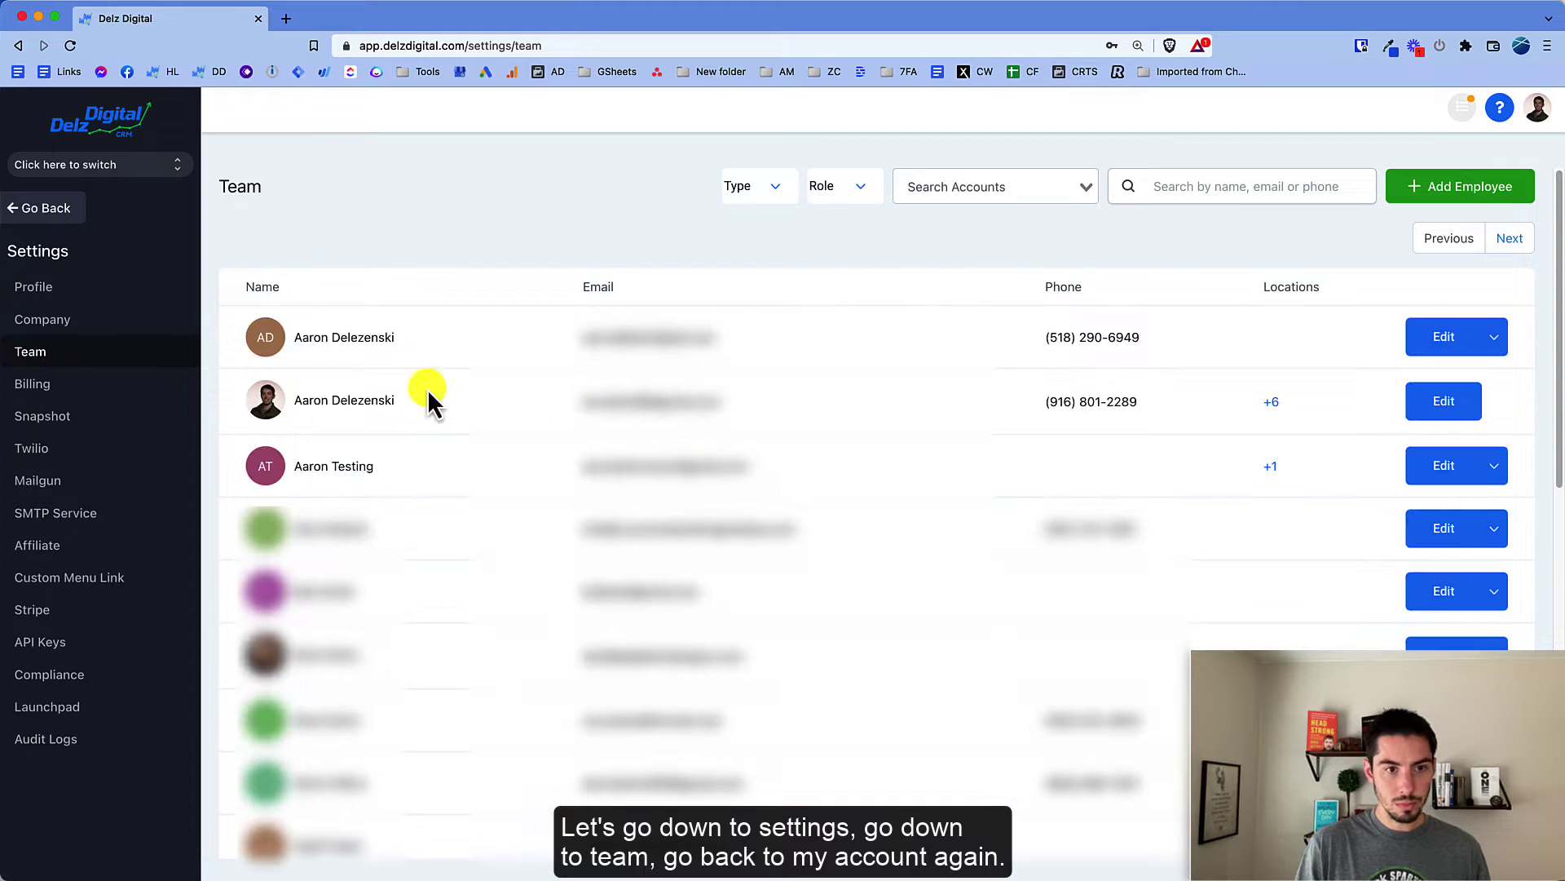
Step: Add Test Account back to your own user's assigned accounts and save
left_click(1443, 405)
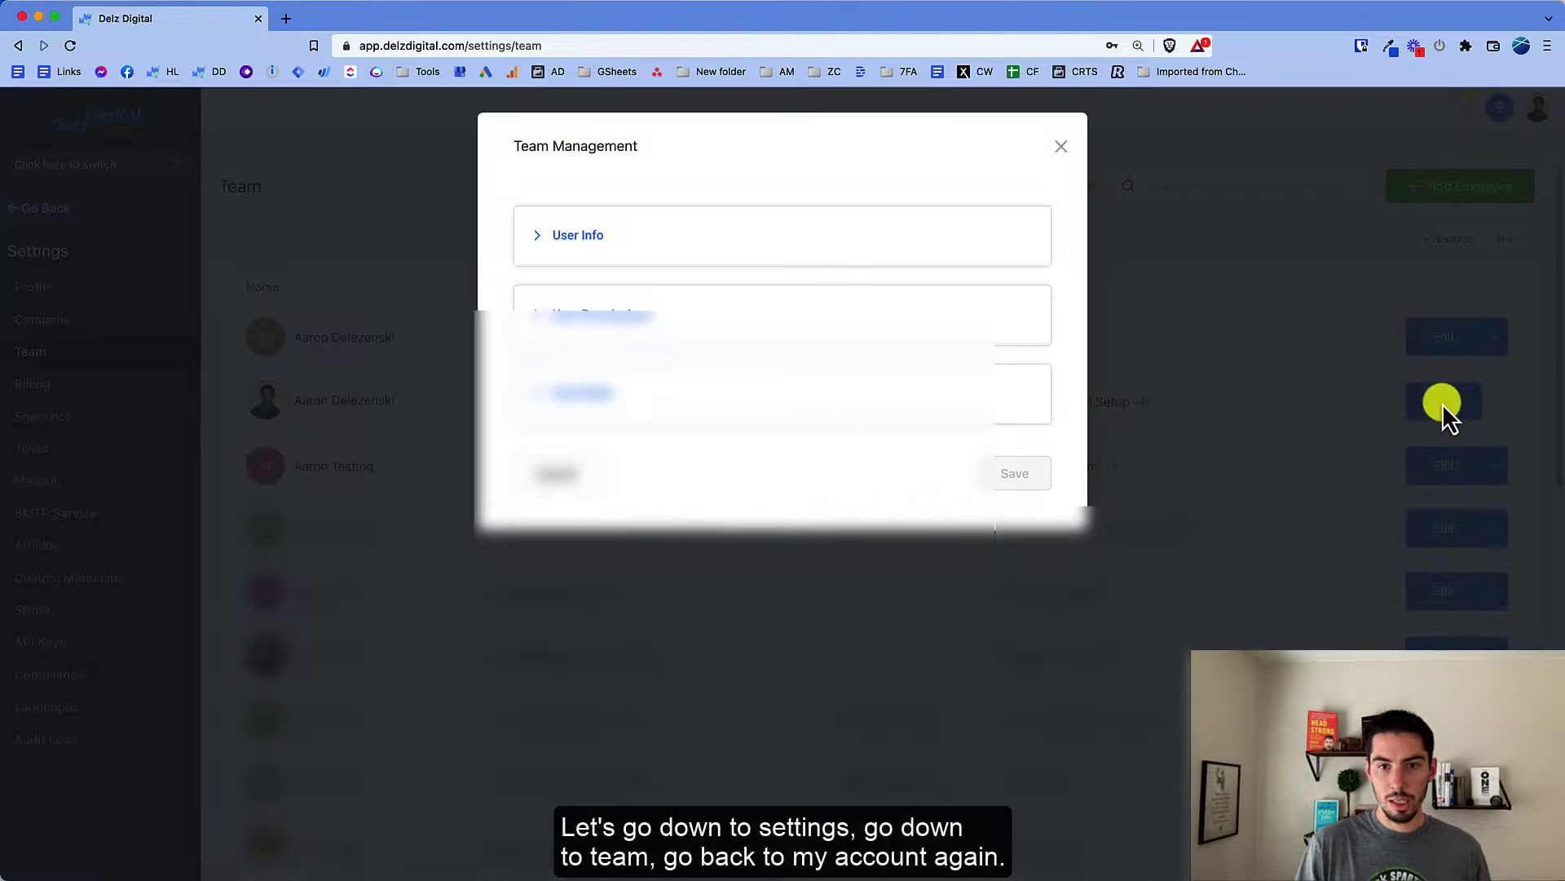
left_click(588, 400)
left_click(825, 685)
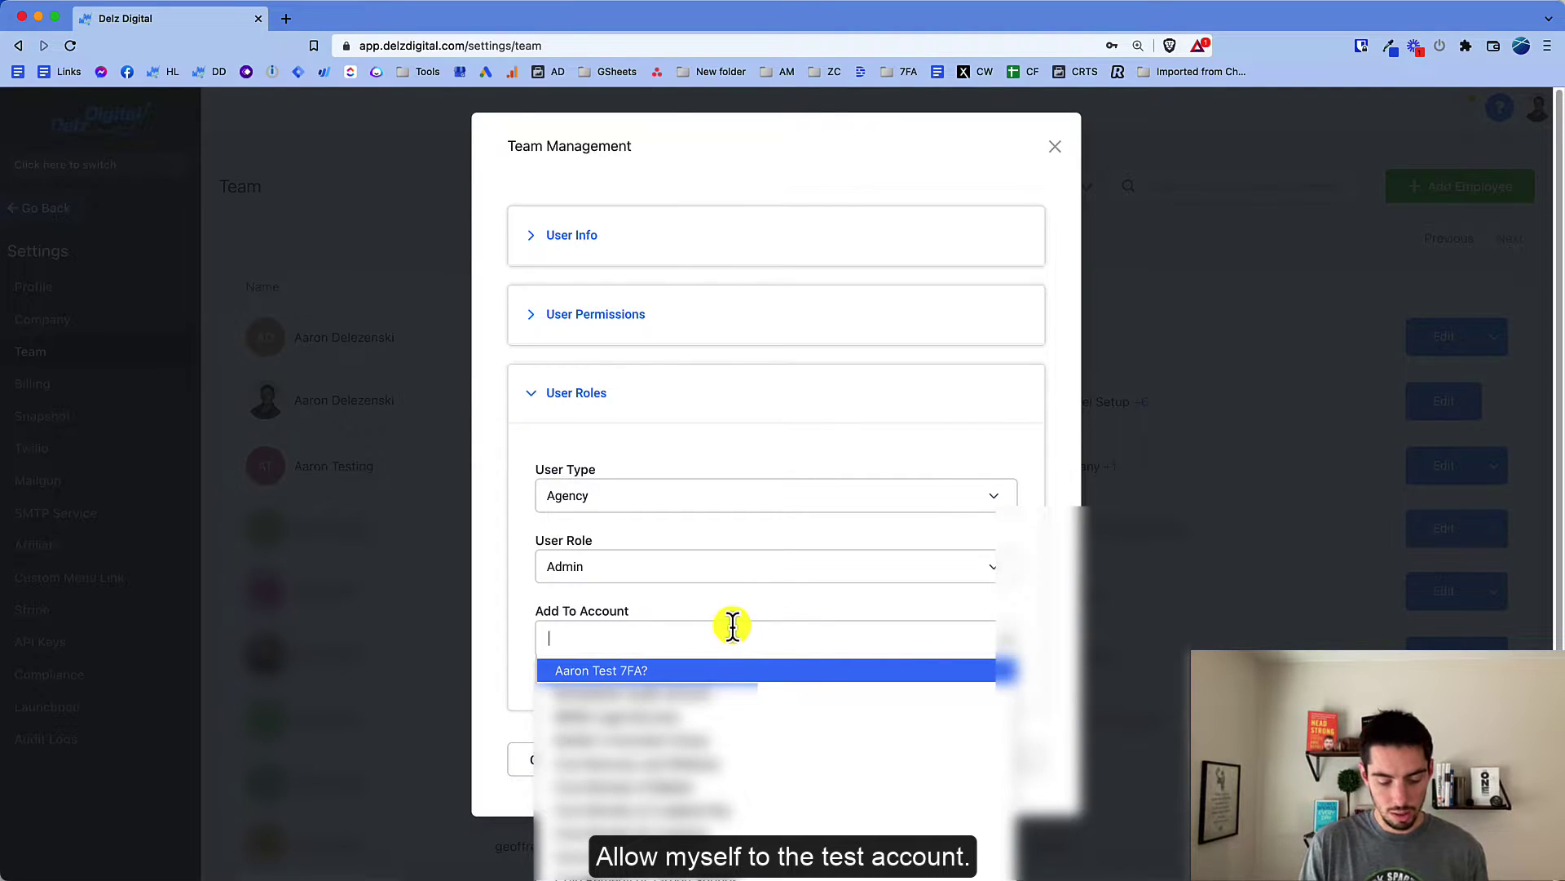
type("test")
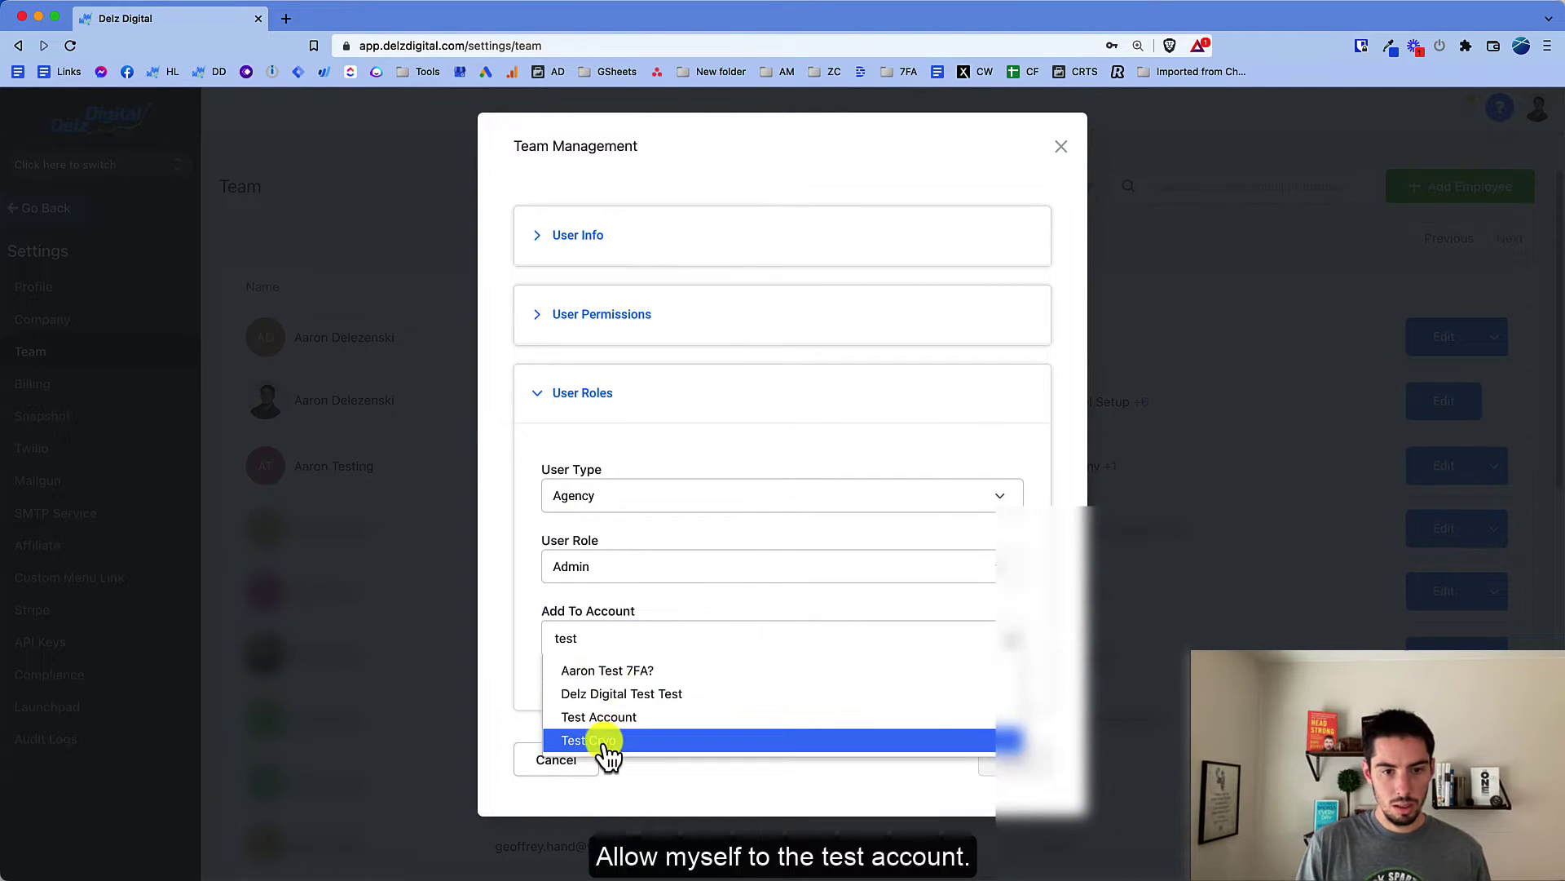
left_click(599, 717)
left_click(1015, 795)
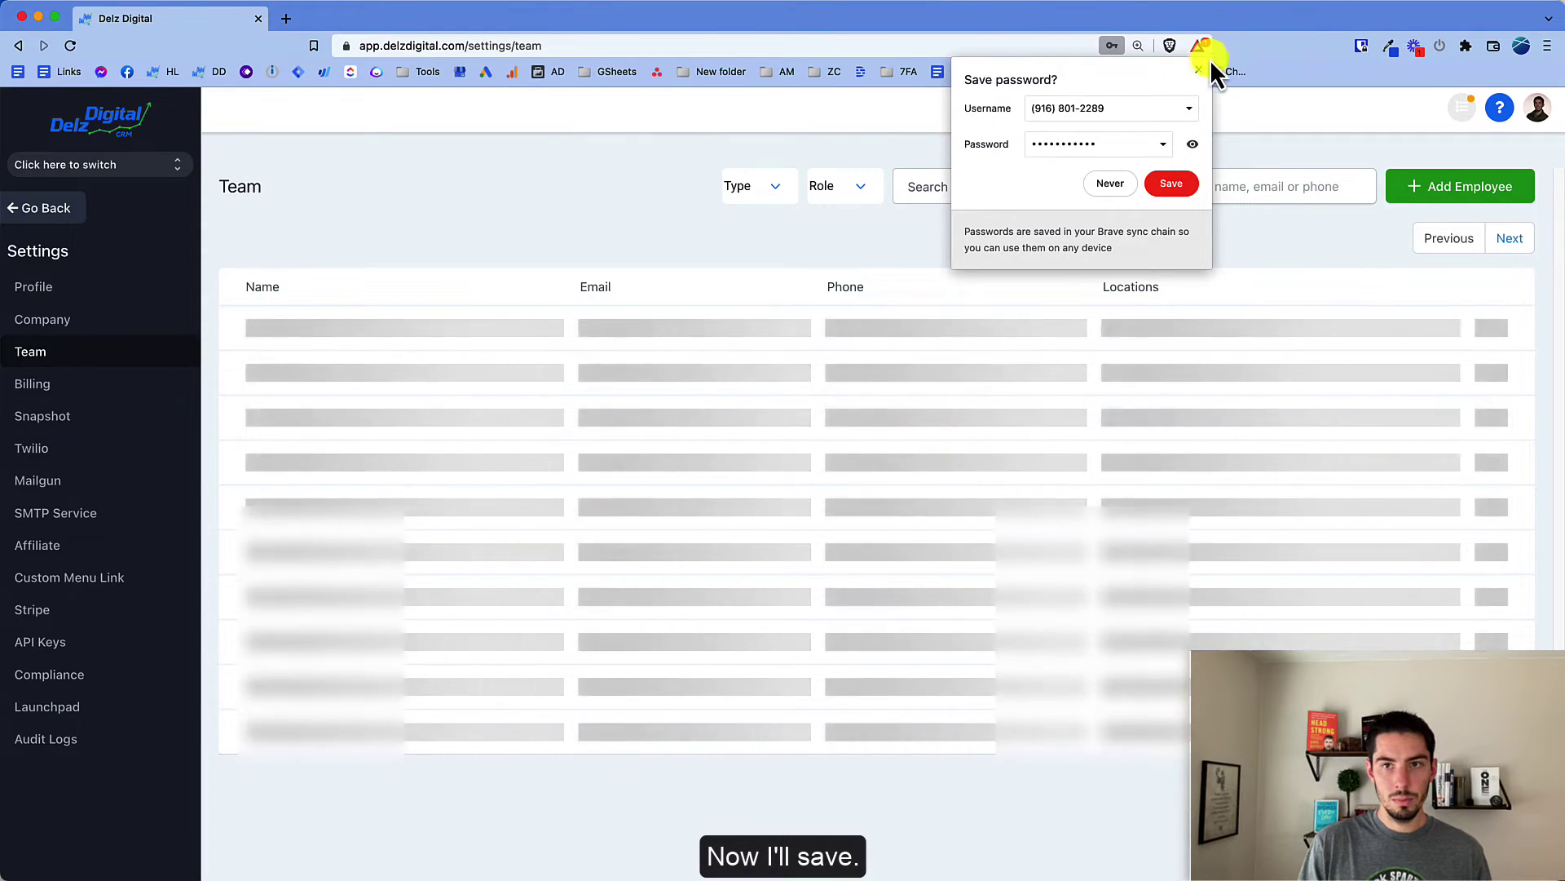
left_click(1197, 70)
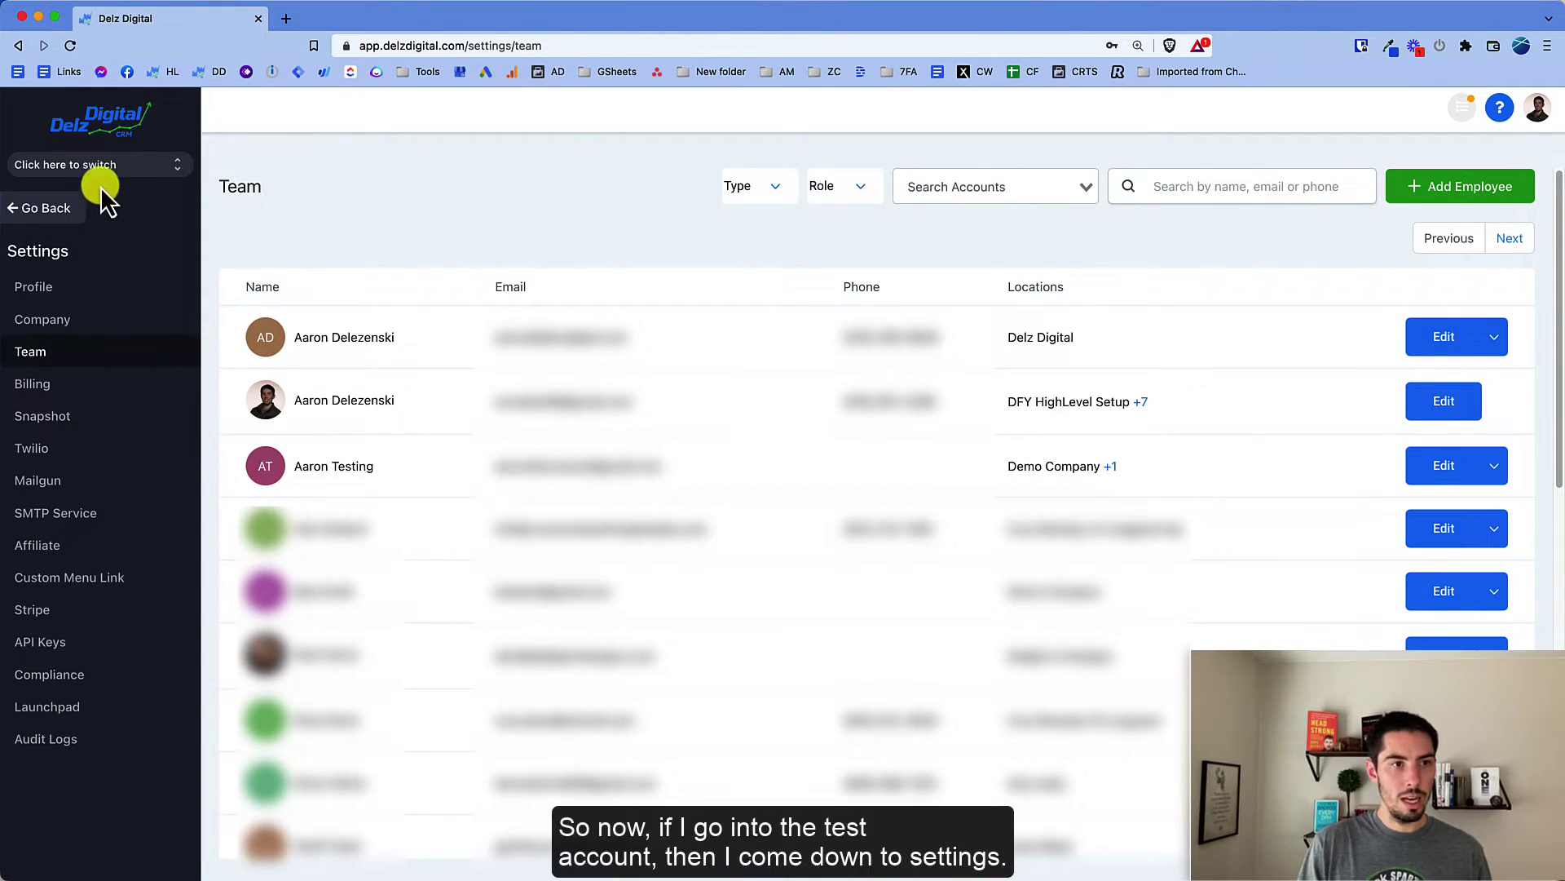
Step: Switch into Test Account and open its My Staff list under Settings
left_click(105, 169)
left_click(315, 258)
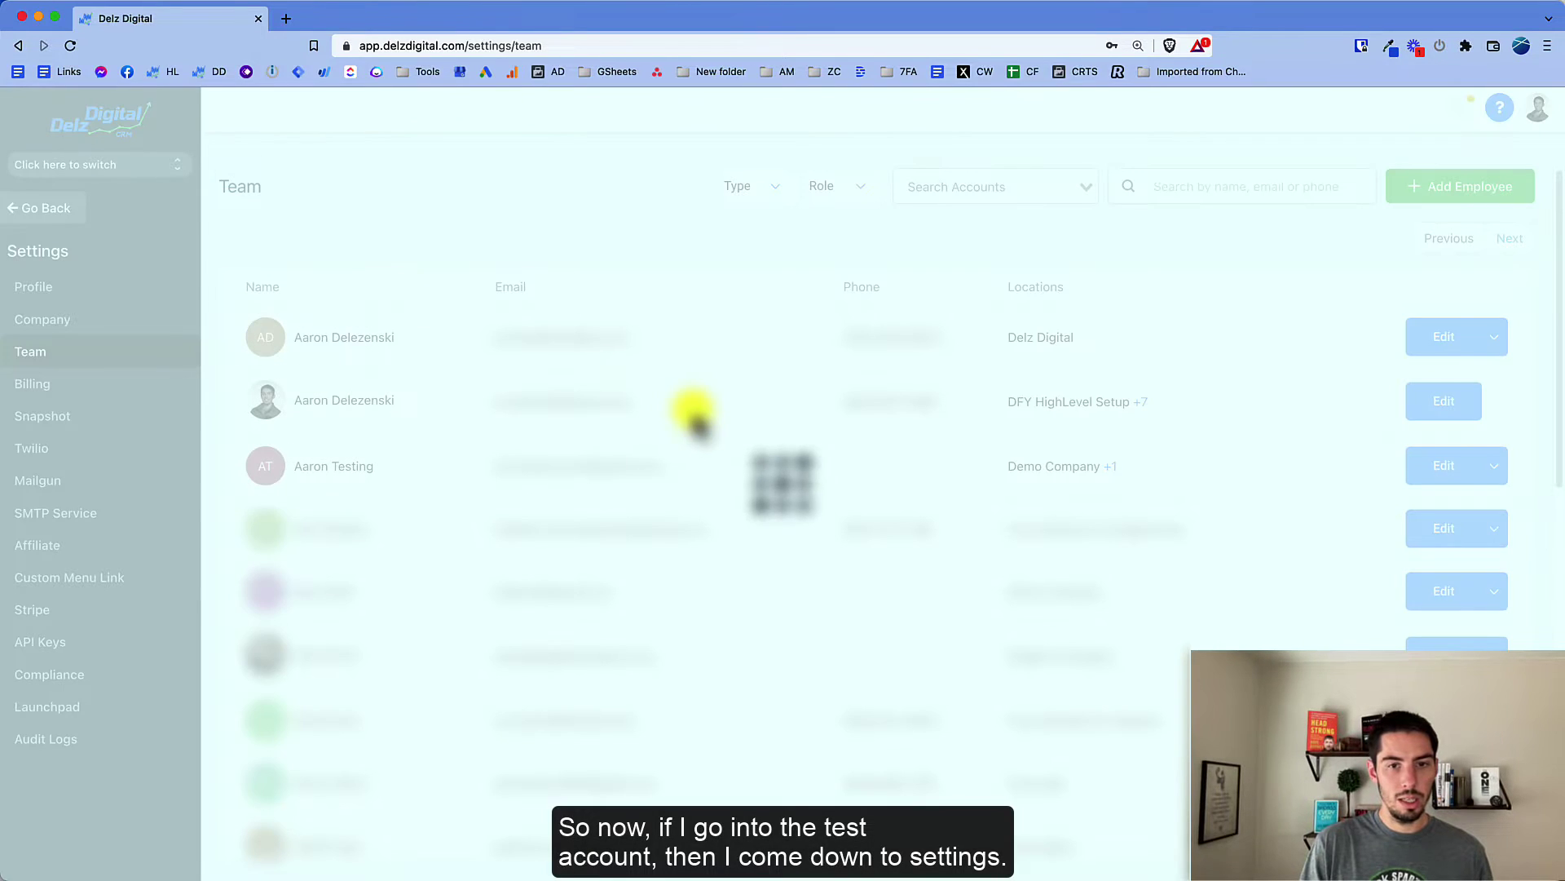
left_click(62, 856)
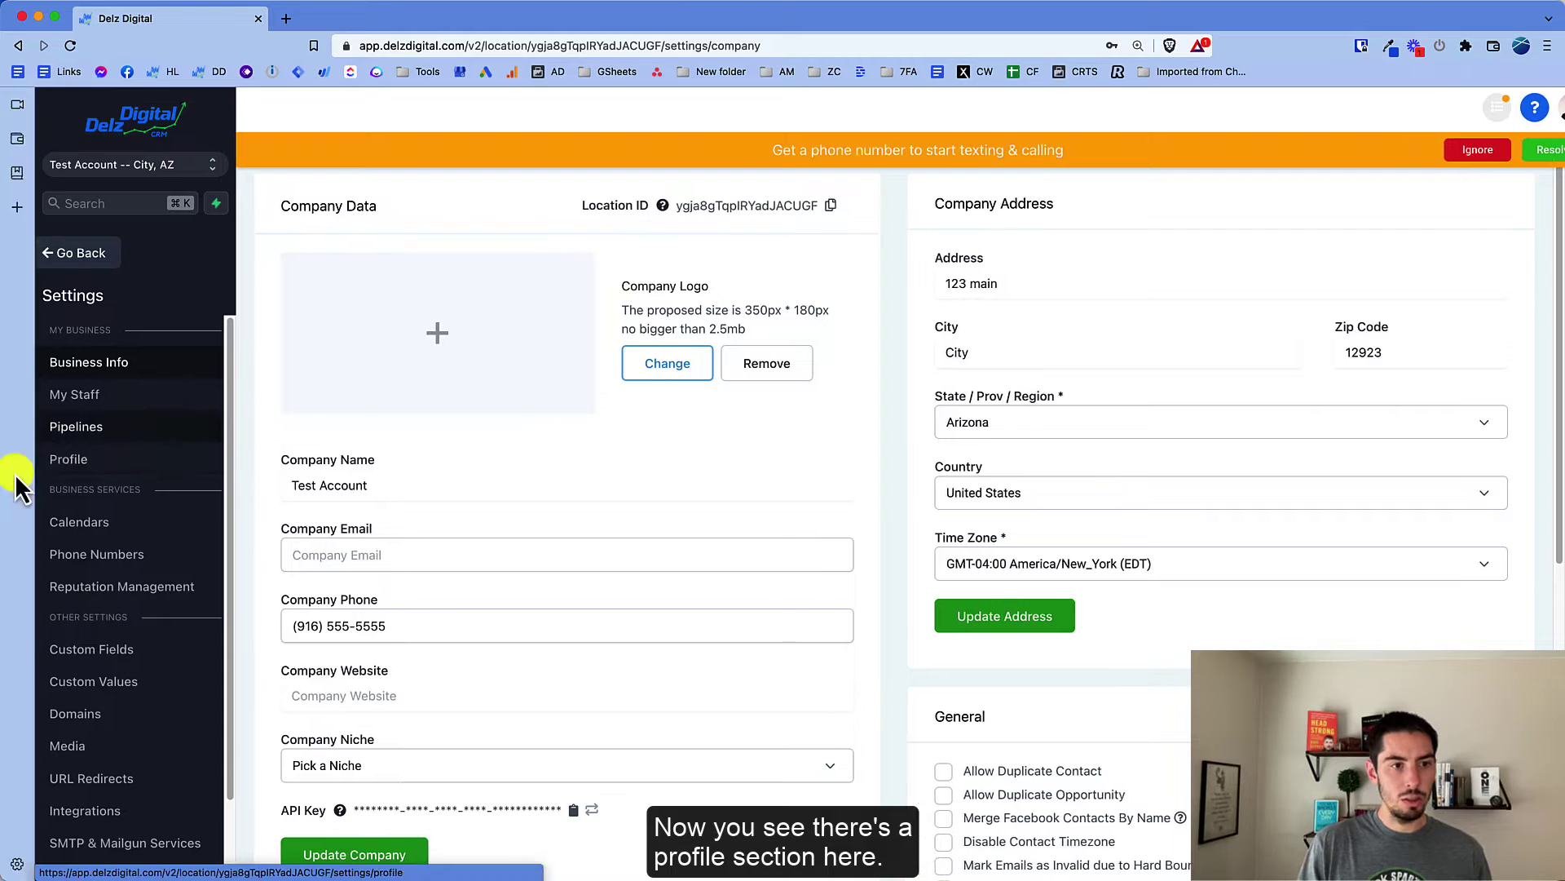
left_click(70, 401)
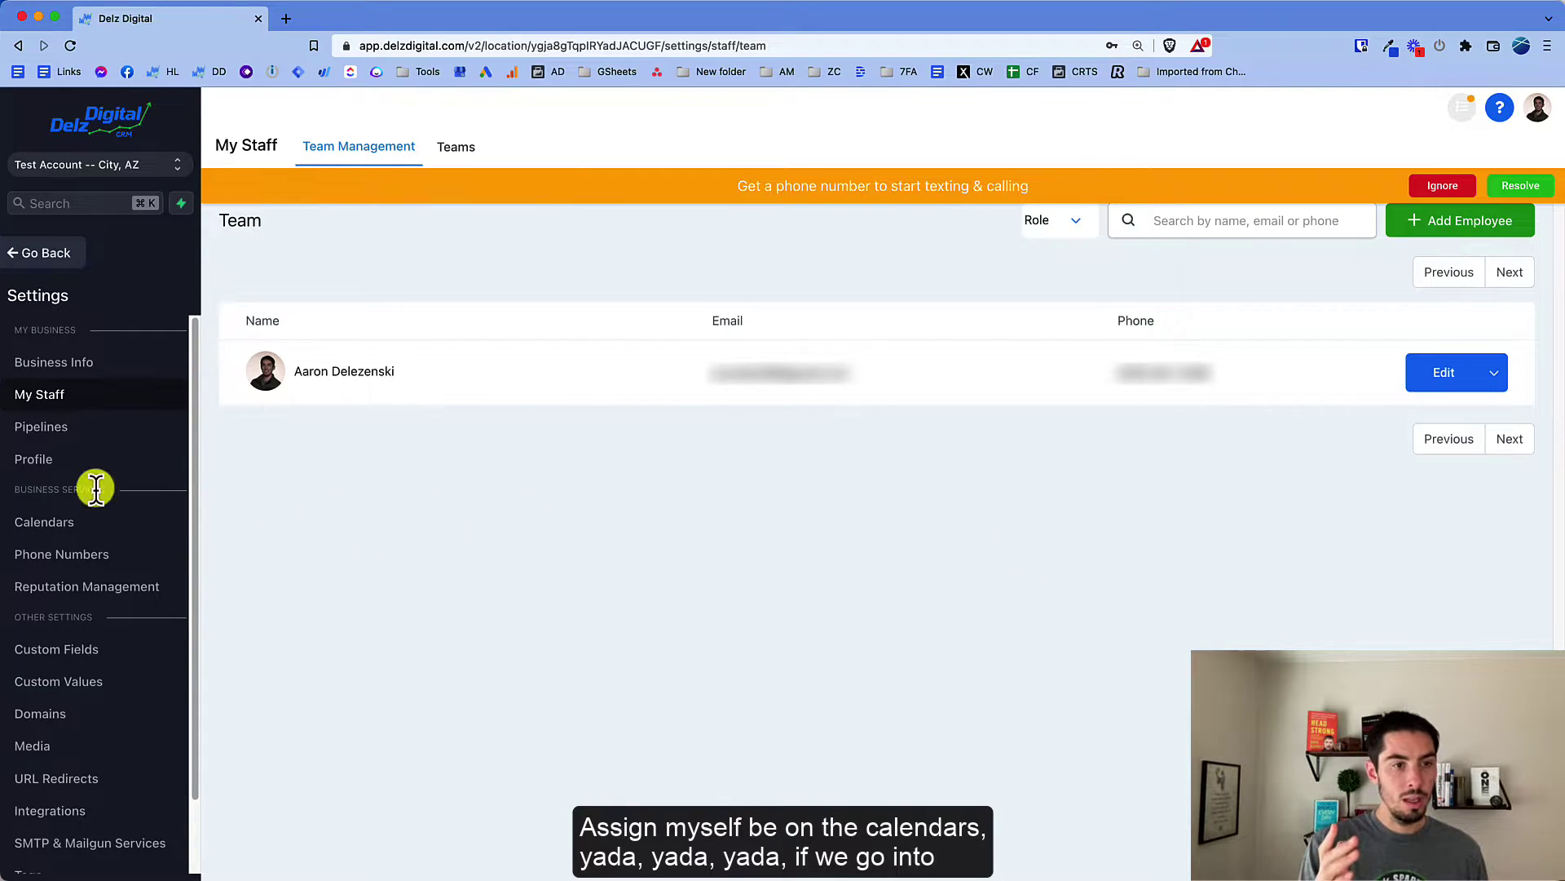
Step: Open your Profile in Test Account's settings and scroll down toward Calendar Configuration
left_click(57, 459)
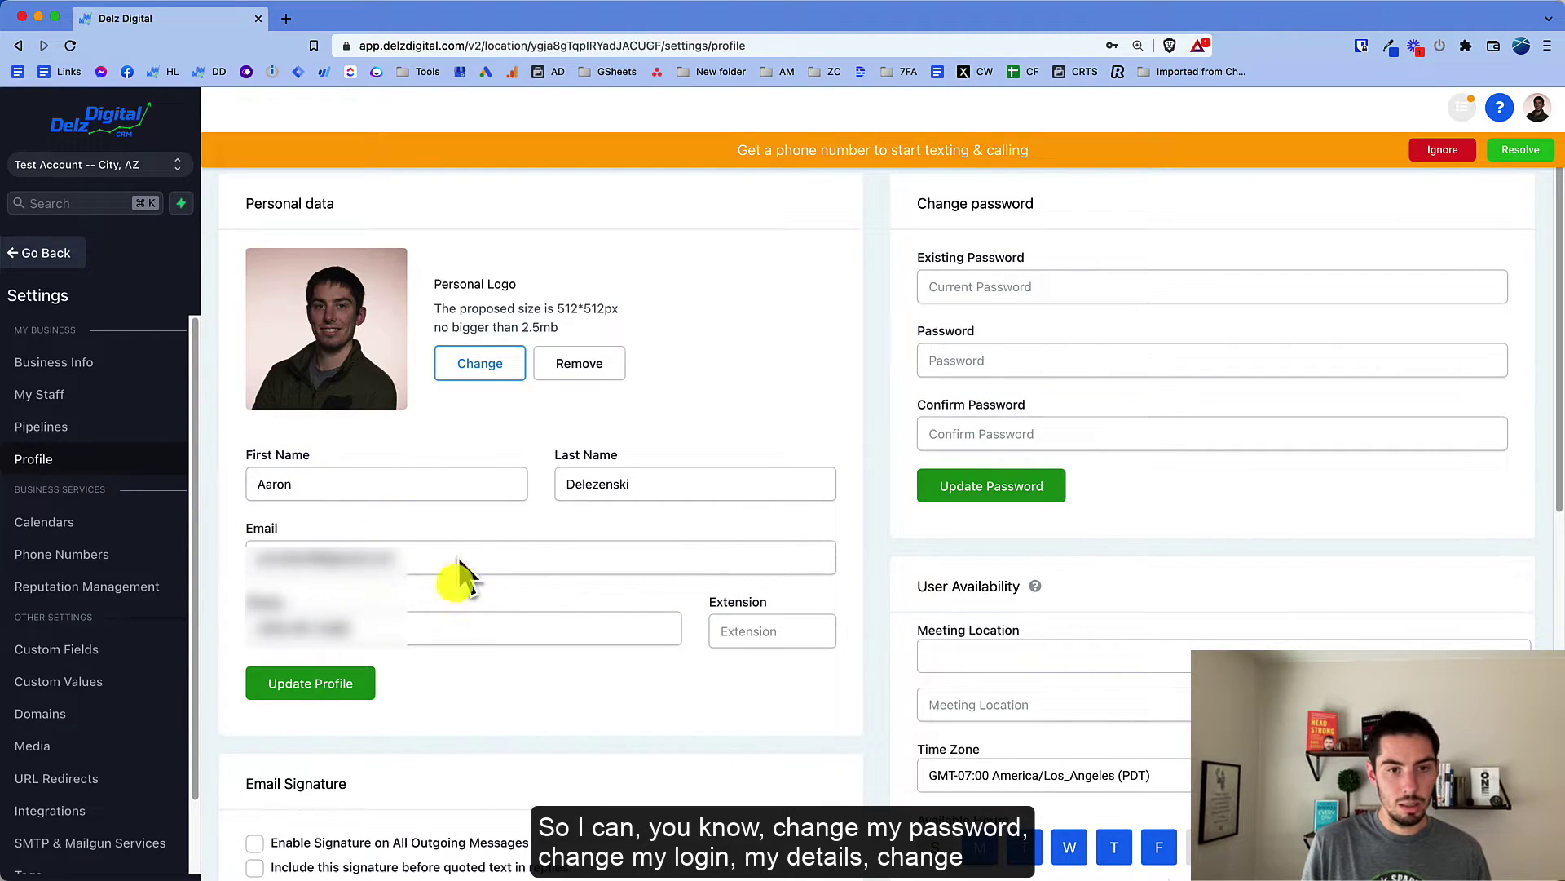
scroll(731, 698, "down", 3)
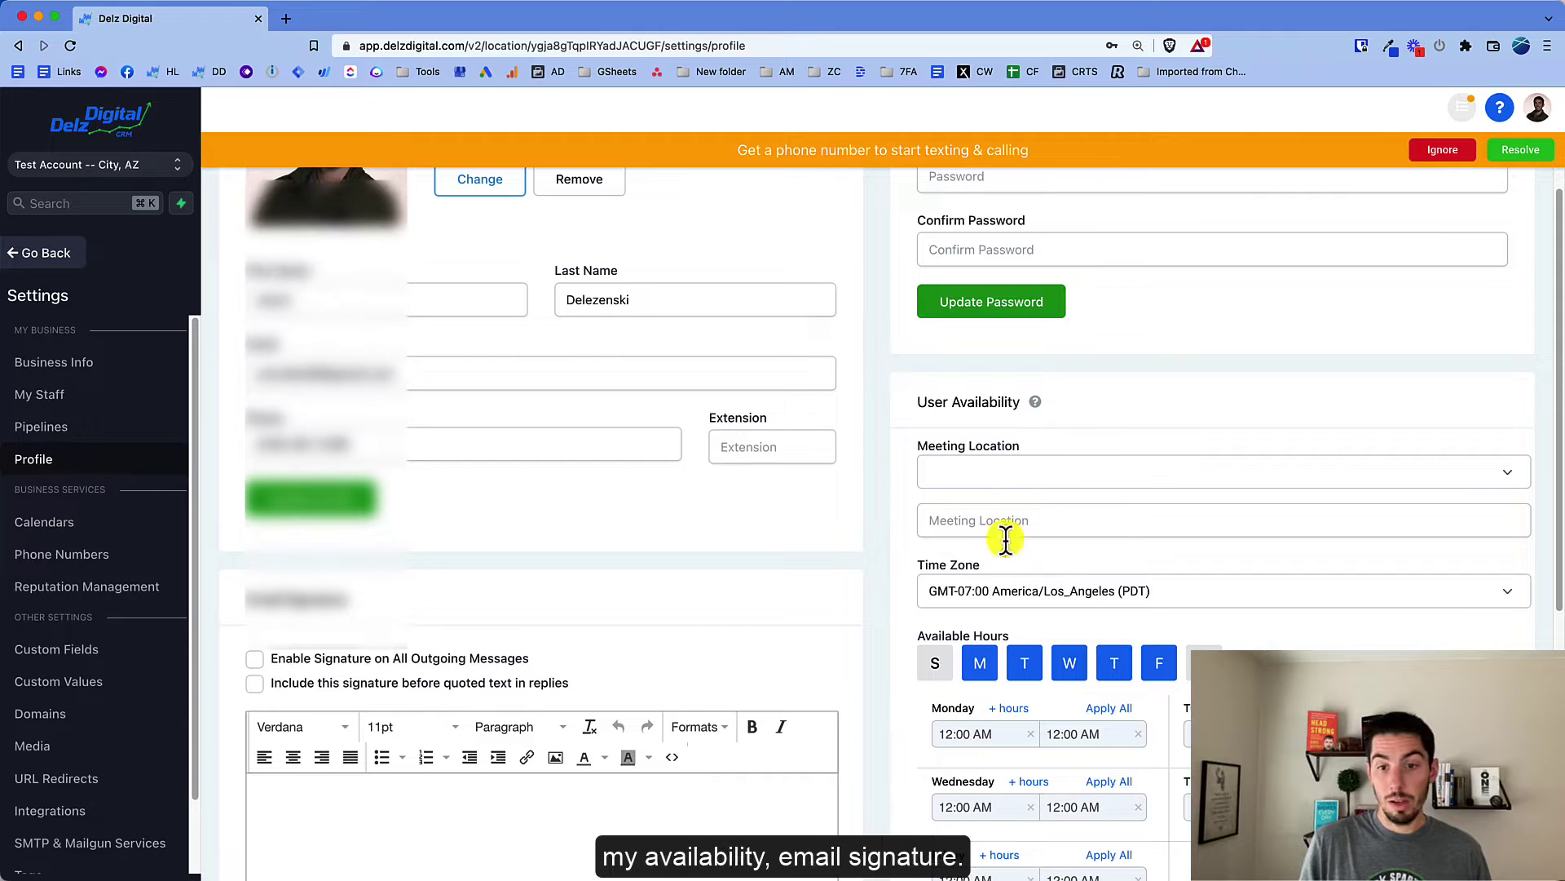
scroll(723, 570, "down", 3)
scroll(783, 653, "down", 4)
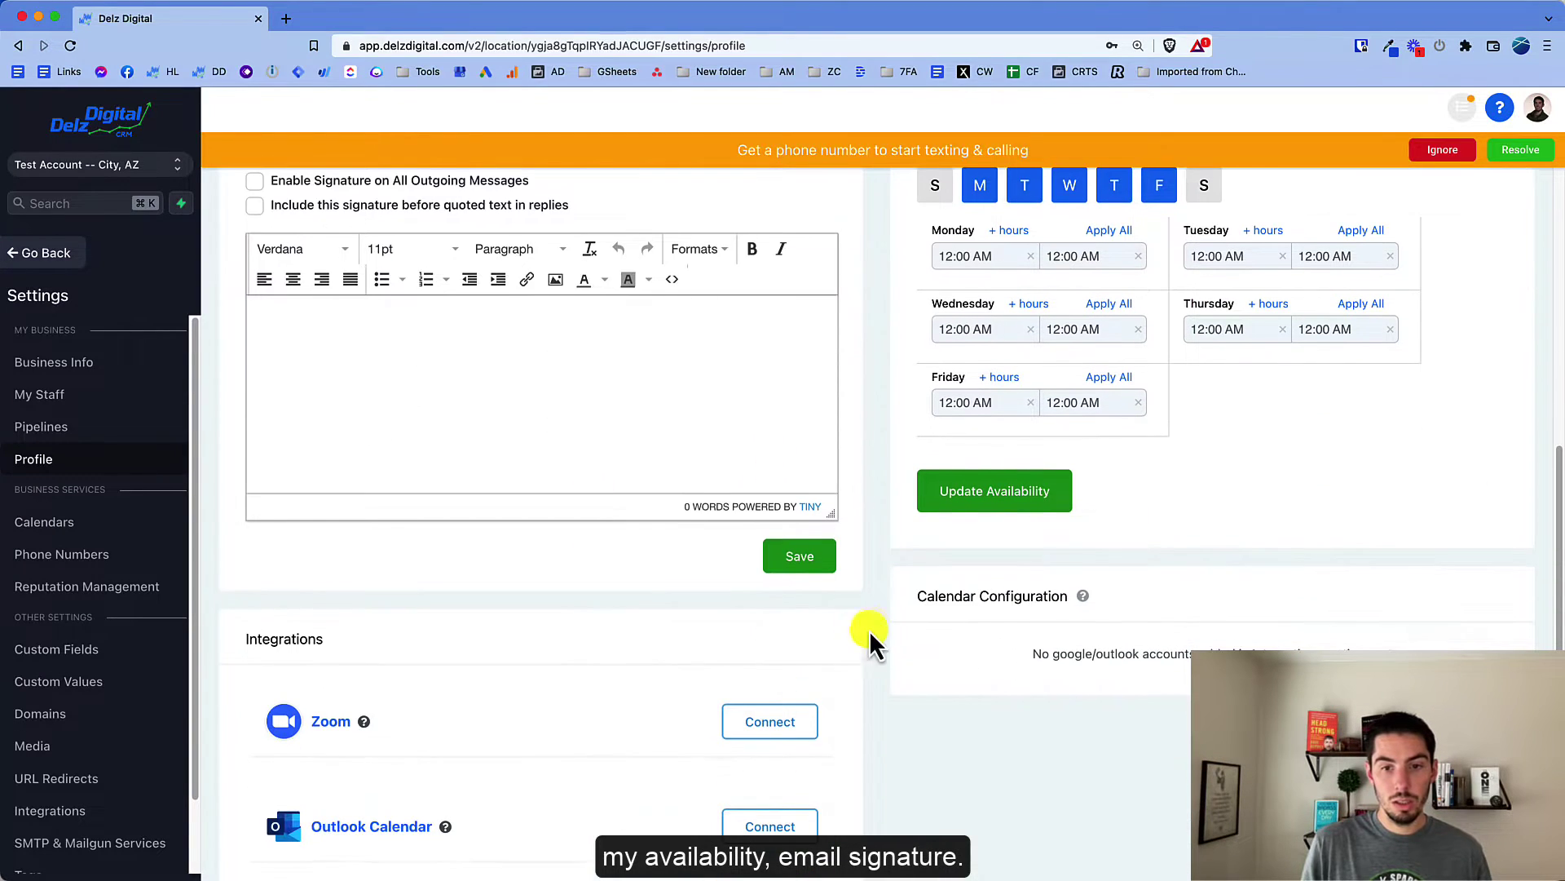
scroll(854, 679, "down", 1)
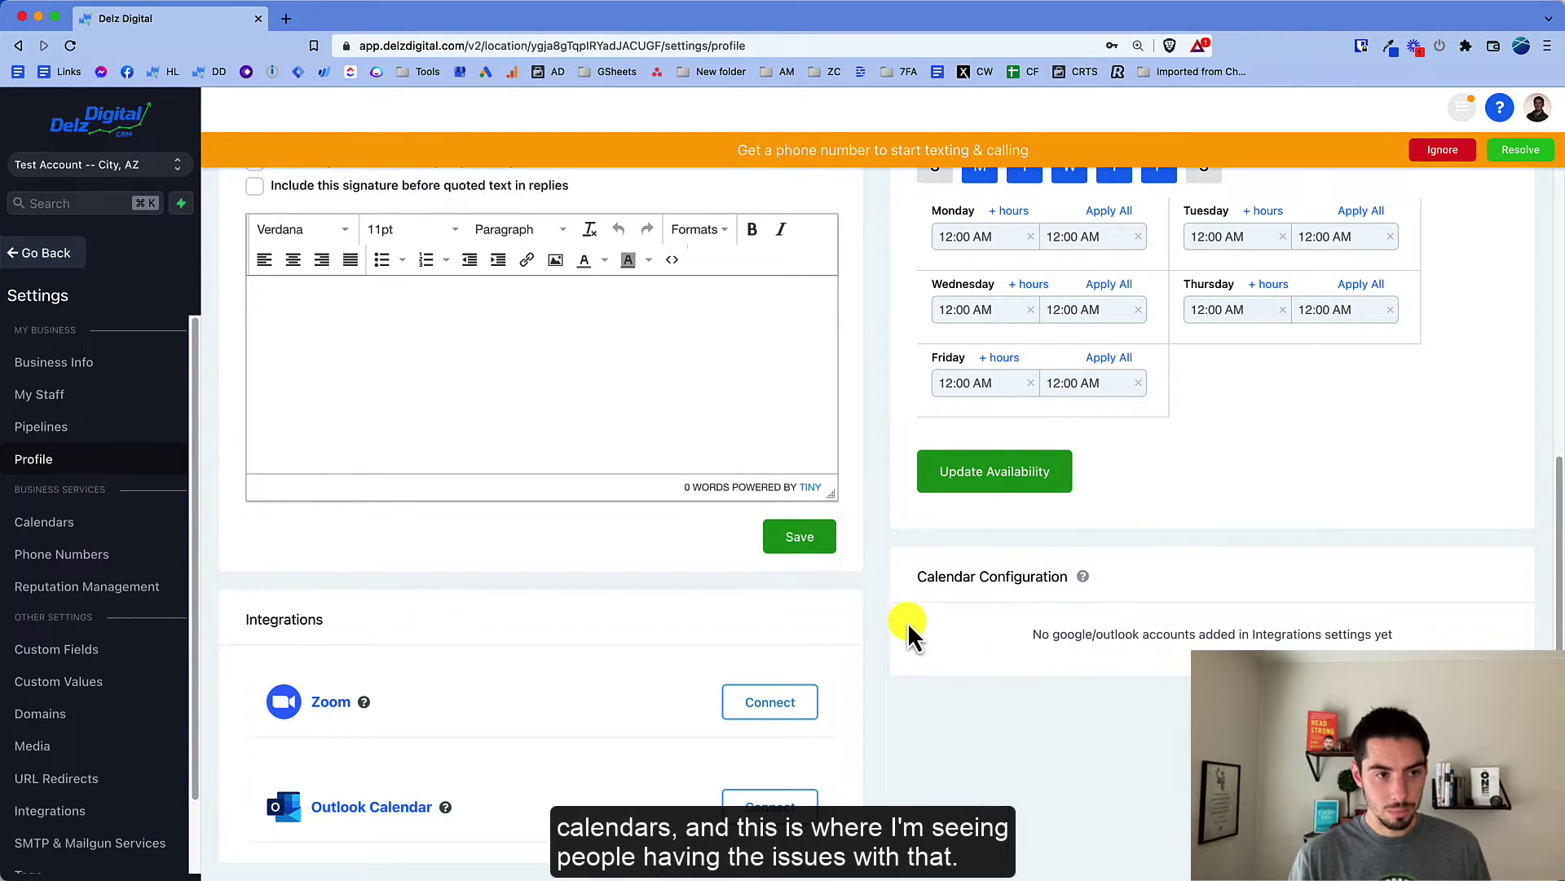
Step: Open the sub-account switcher from the Profile page
left_click(163, 167)
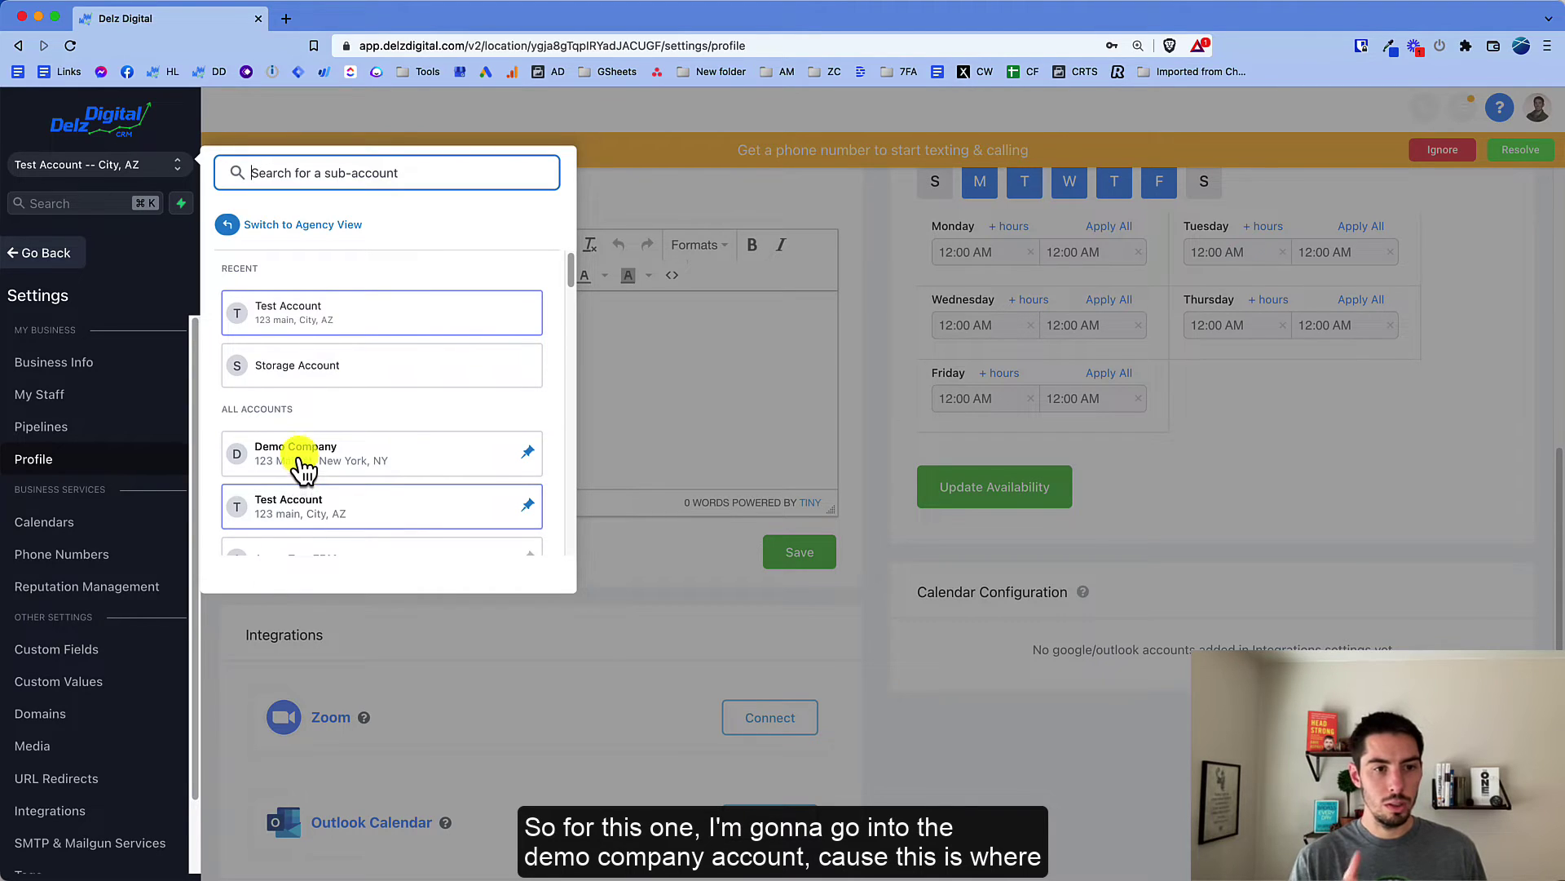
Step: Pick Demo Company in the switcher and open its My Staff list
left_click(302, 463)
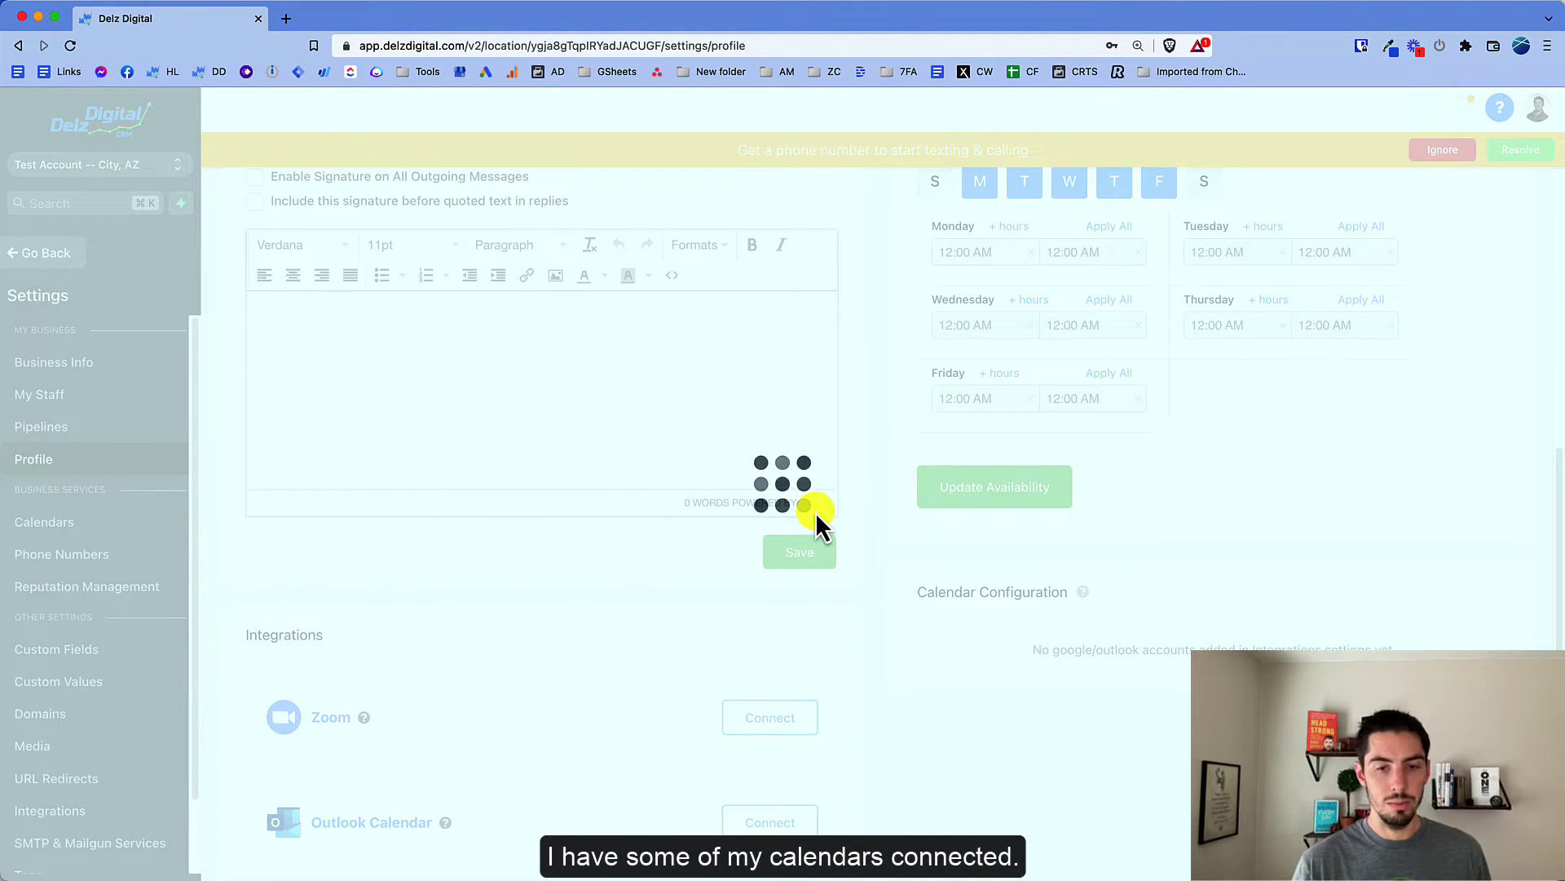
left_click(41, 394)
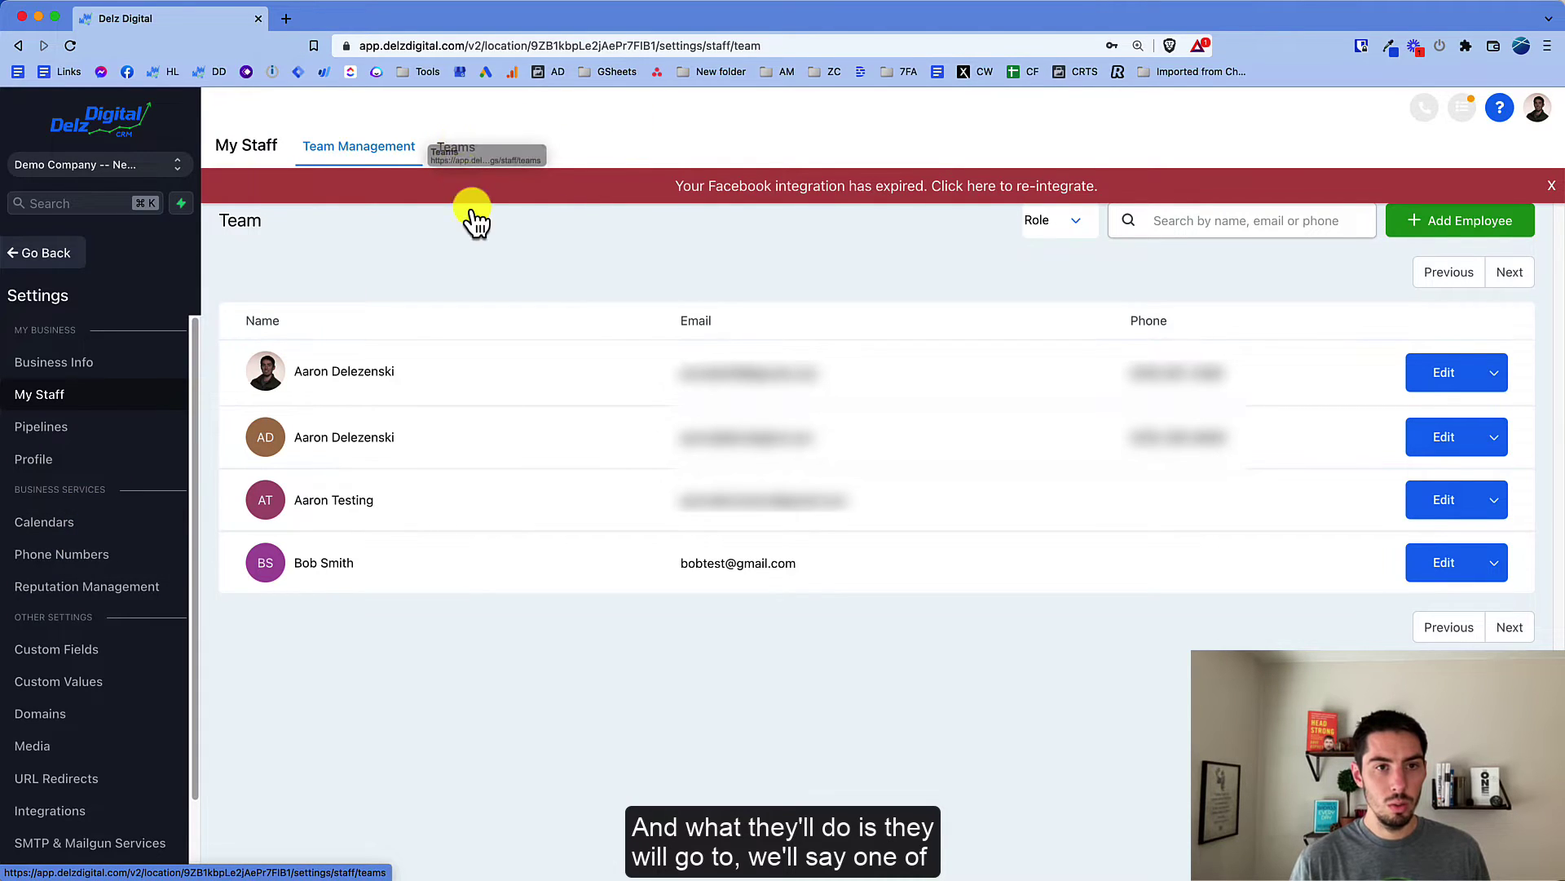
Step: Open the Demo Company team from the Teams list to review it, then close it
left_click(460, 145)
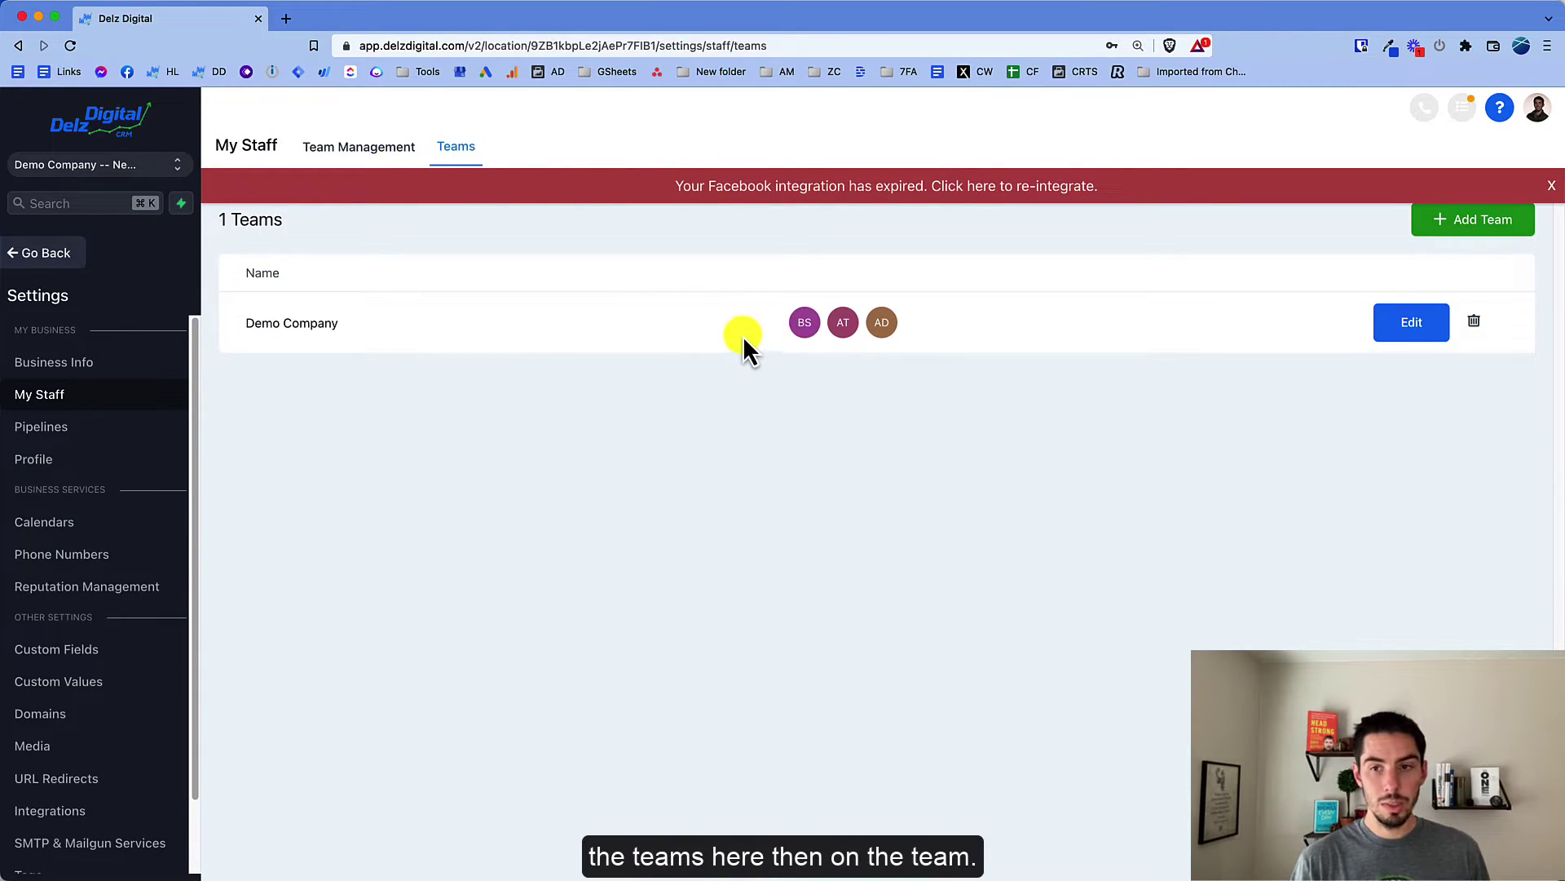
left_click(1435, 328)
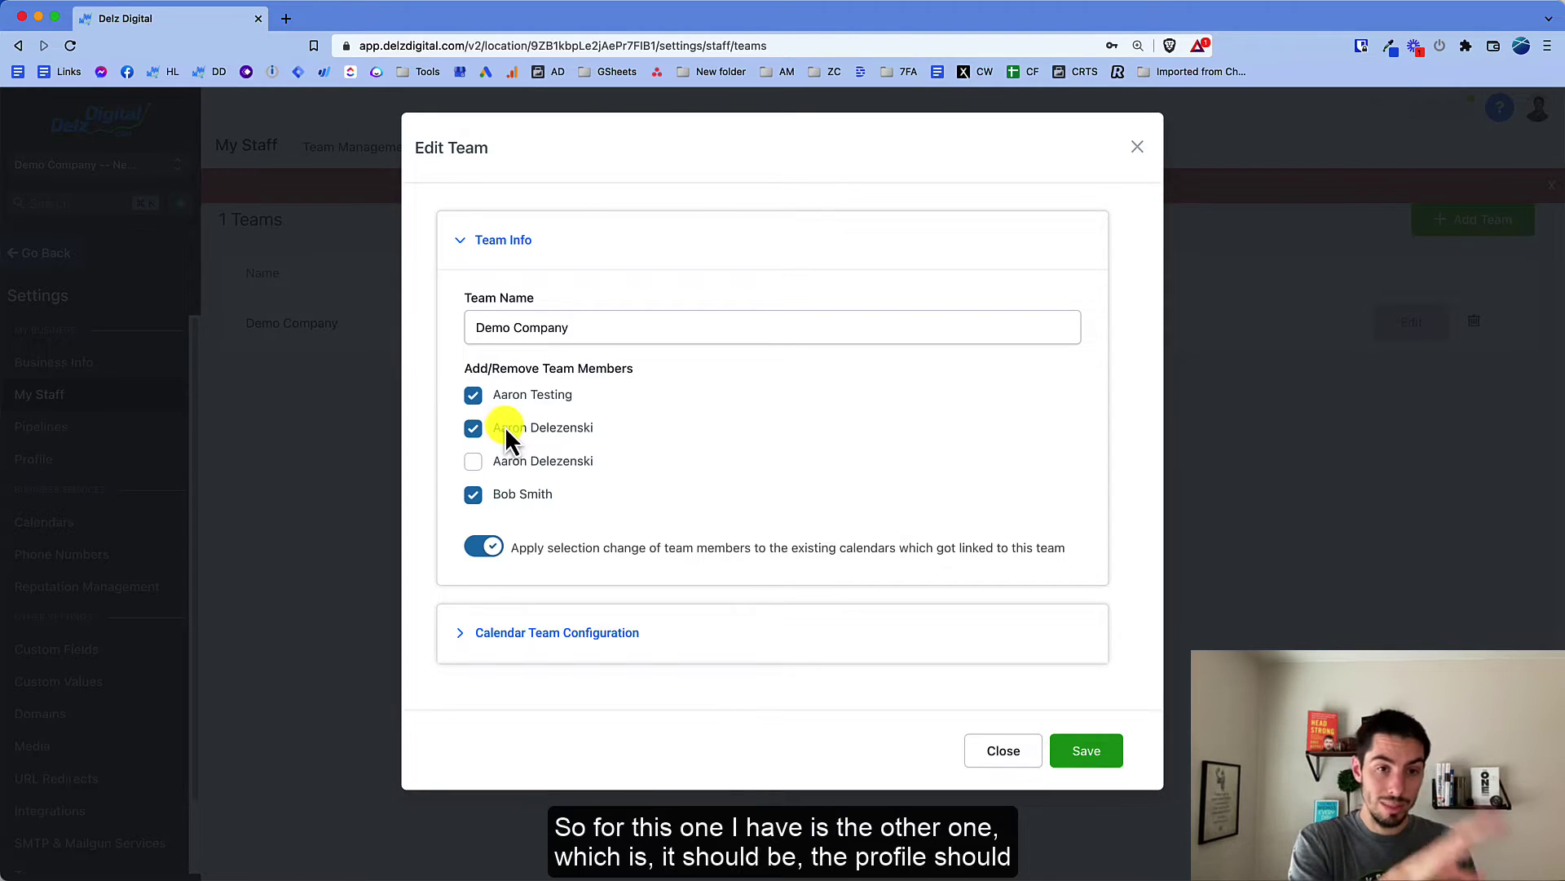
left_click(1136, 148)
Step: Review the Demo Company team calendar's team setup without changes and dismiss the Facebook warning
left_click(49, 522)
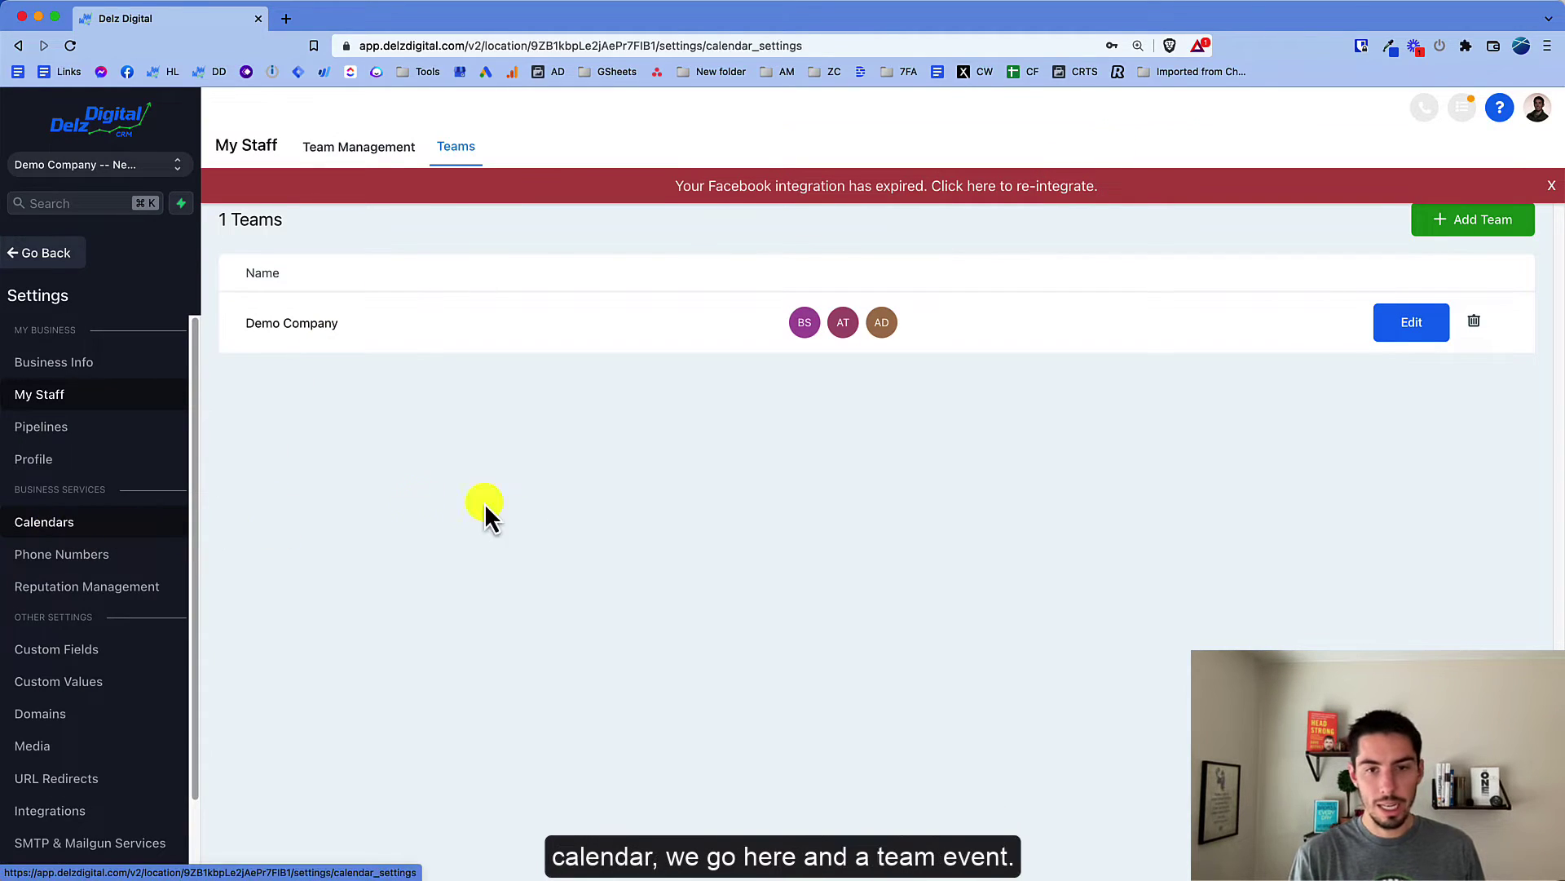
left_click(835, 403)
left_click(847, 433)
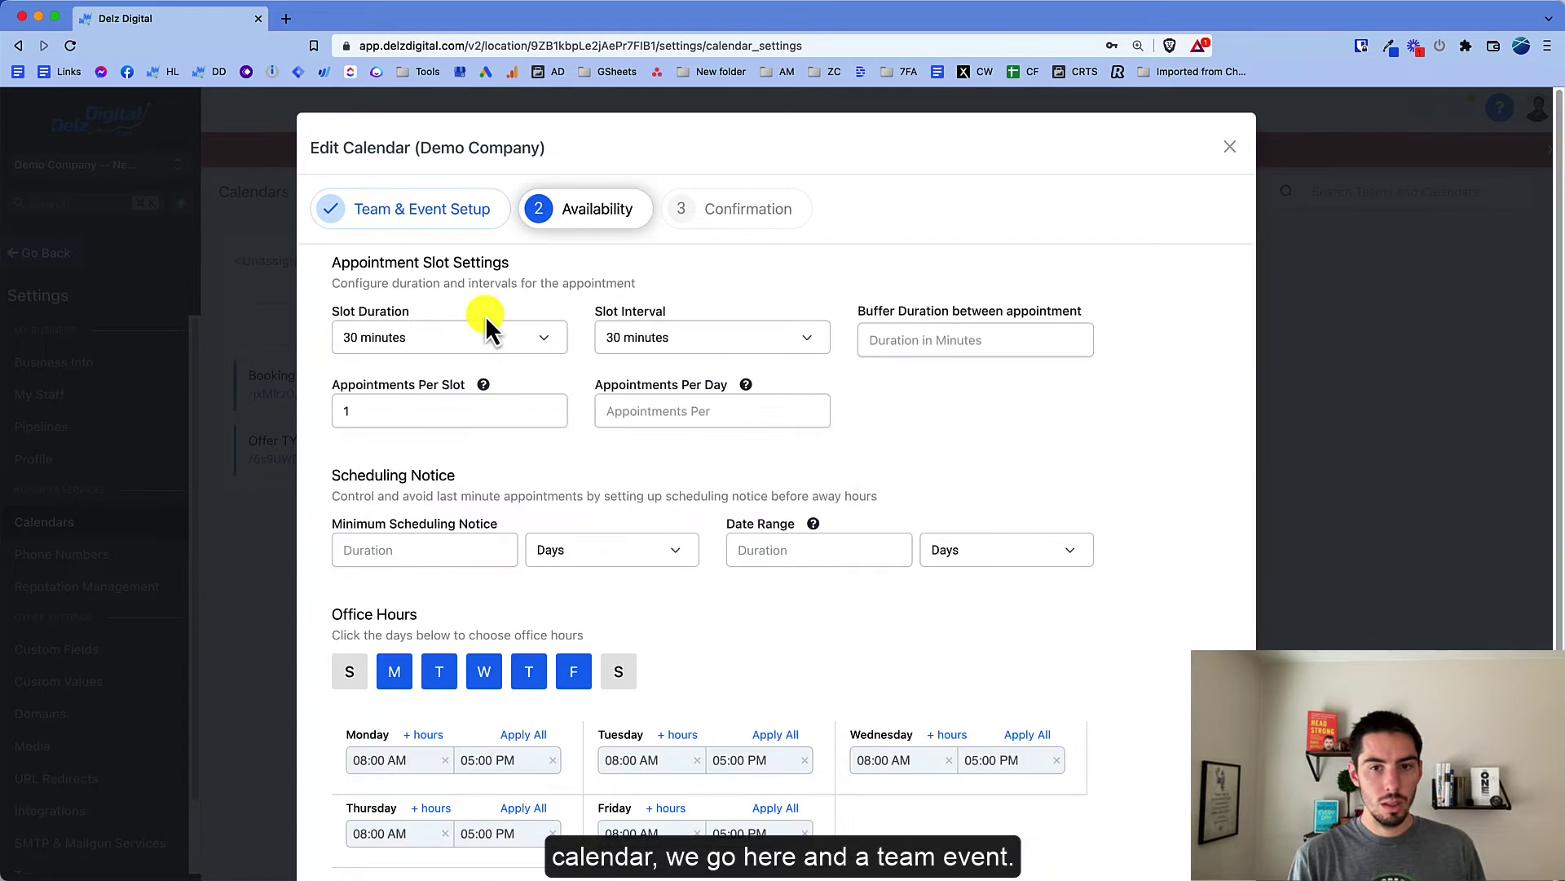
left_click(379, 214)
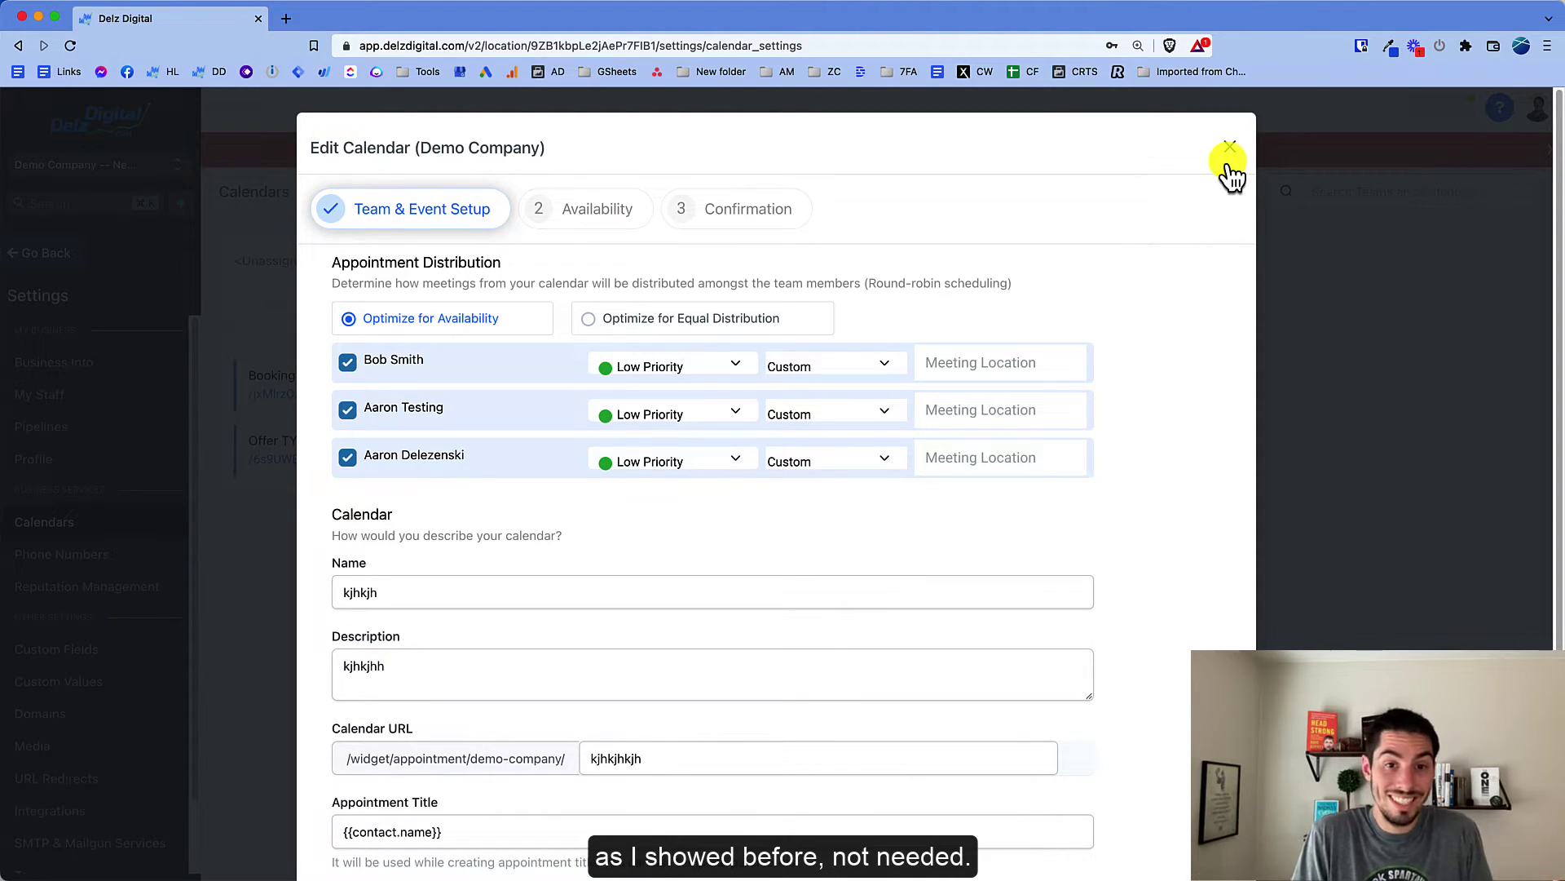
left_click(1229, 155)
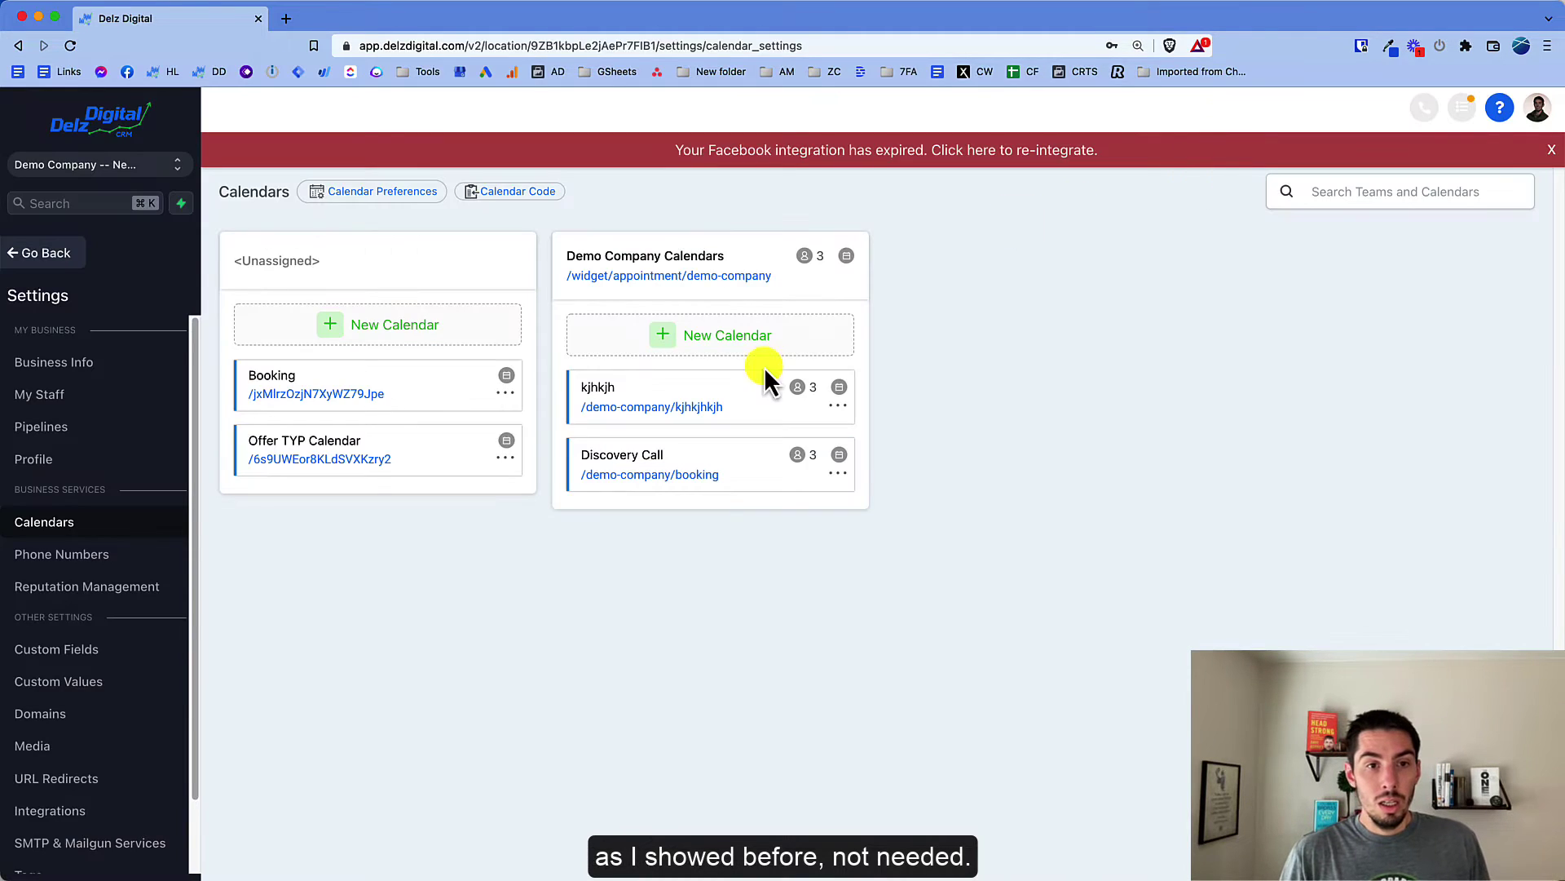
left_click(1551, 150)
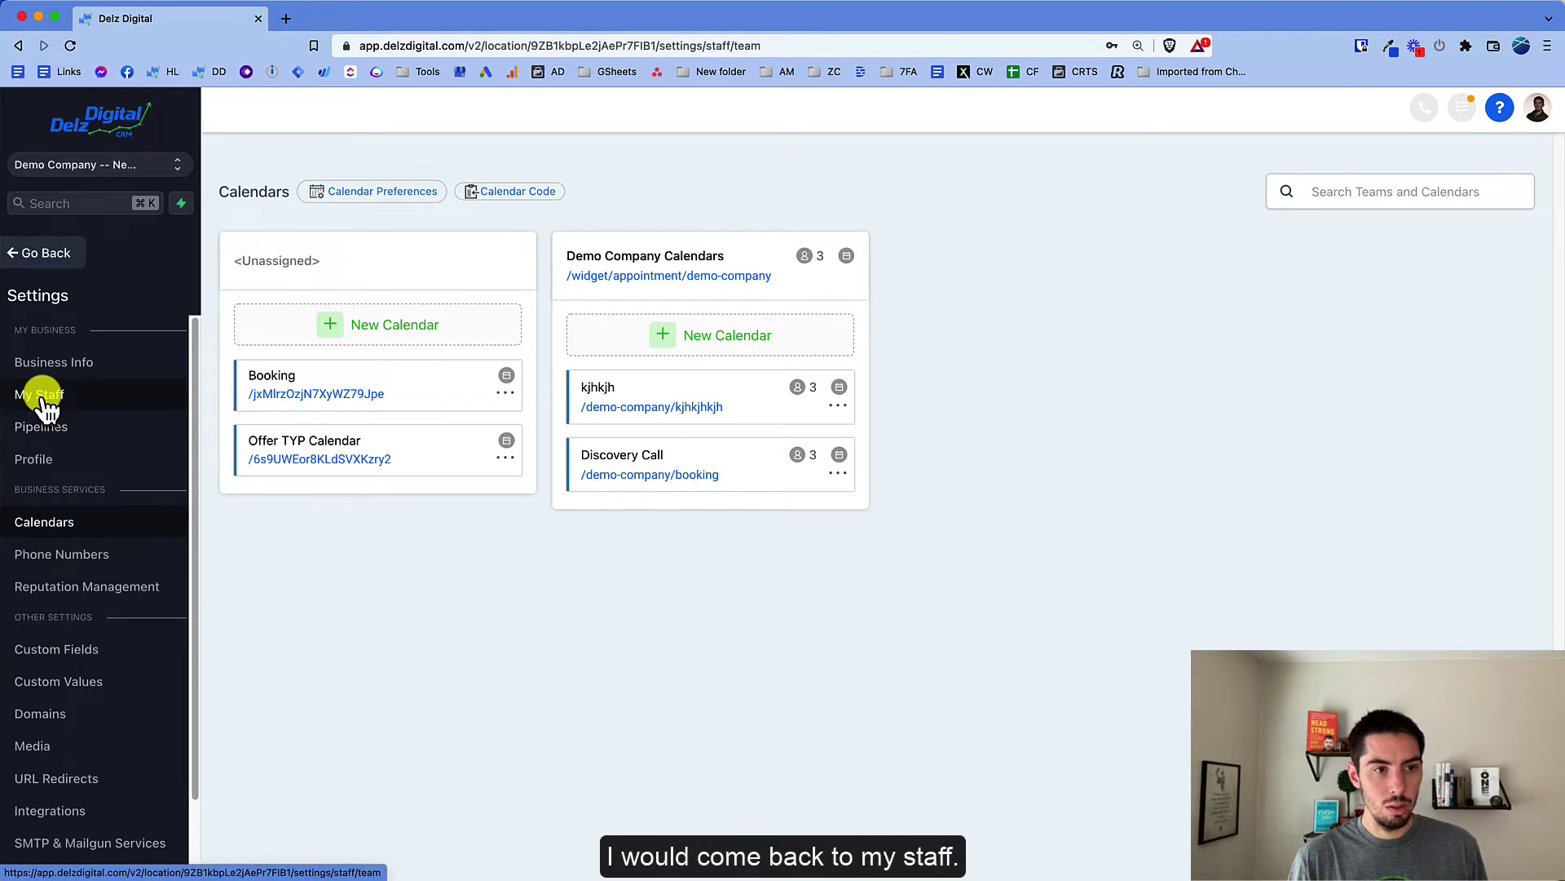
Step: Edit the Demo Company team, replacing the duplicate profile with your main profile, and save
left_click(38, 395)
left_click(455, 148)
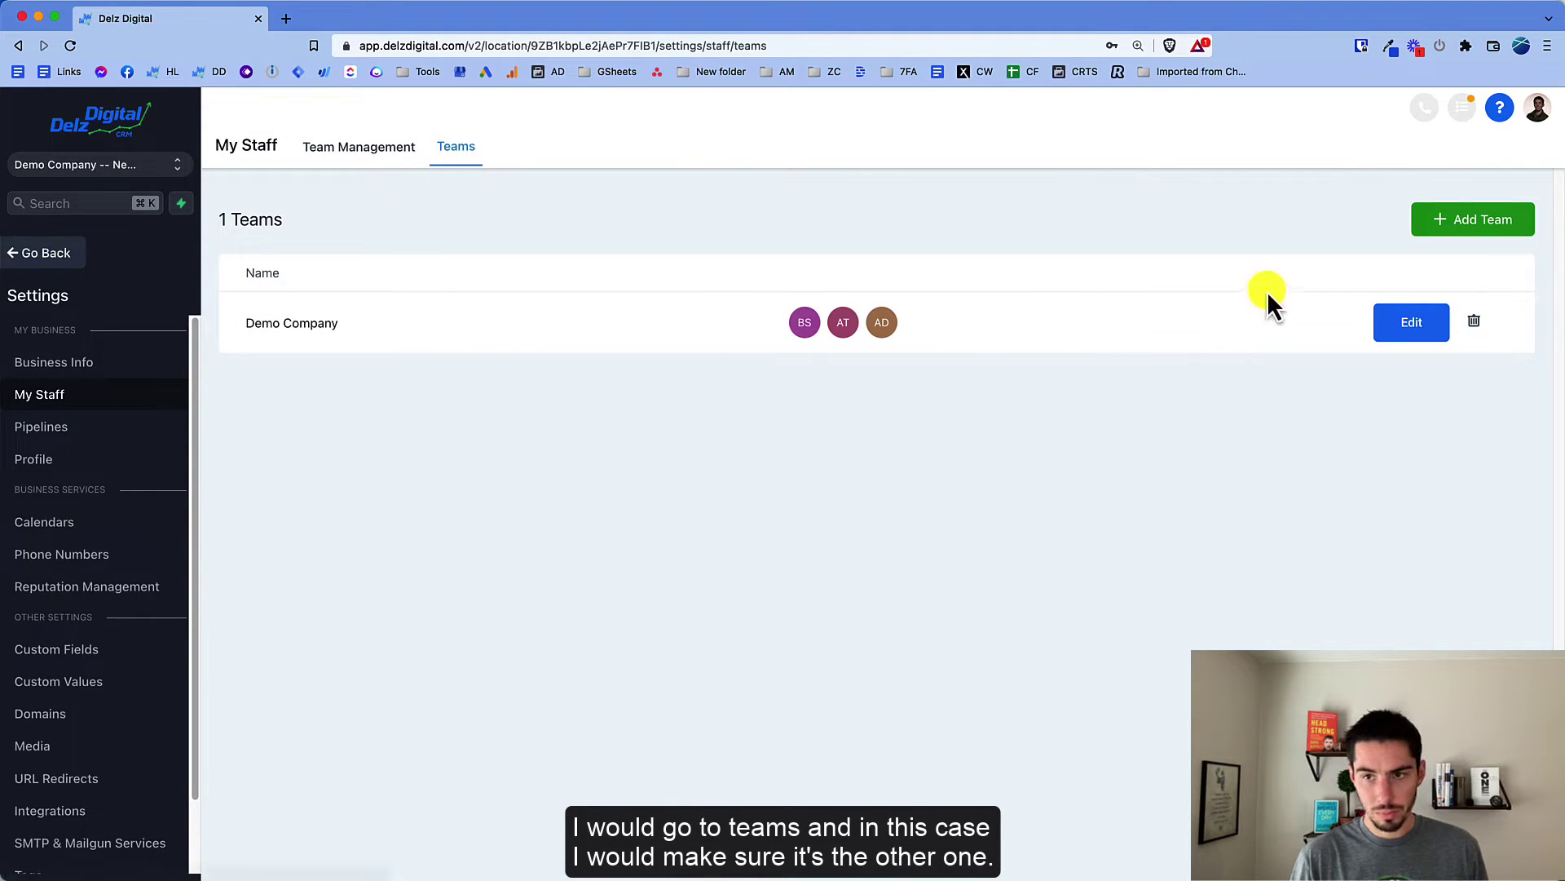
left_click(1396, 326)
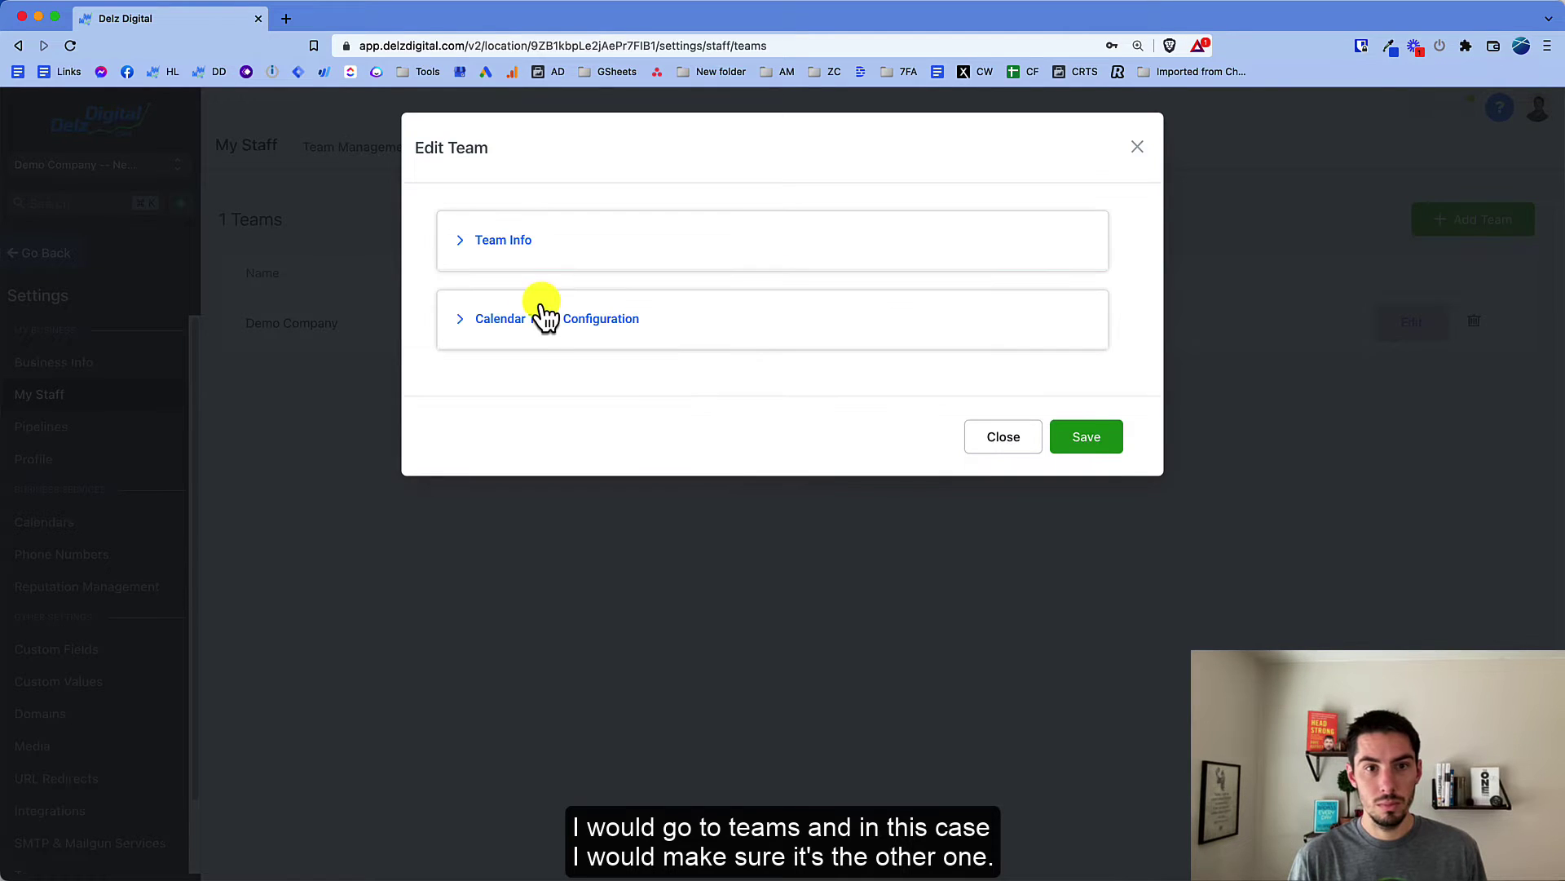
left_click(505, 265)
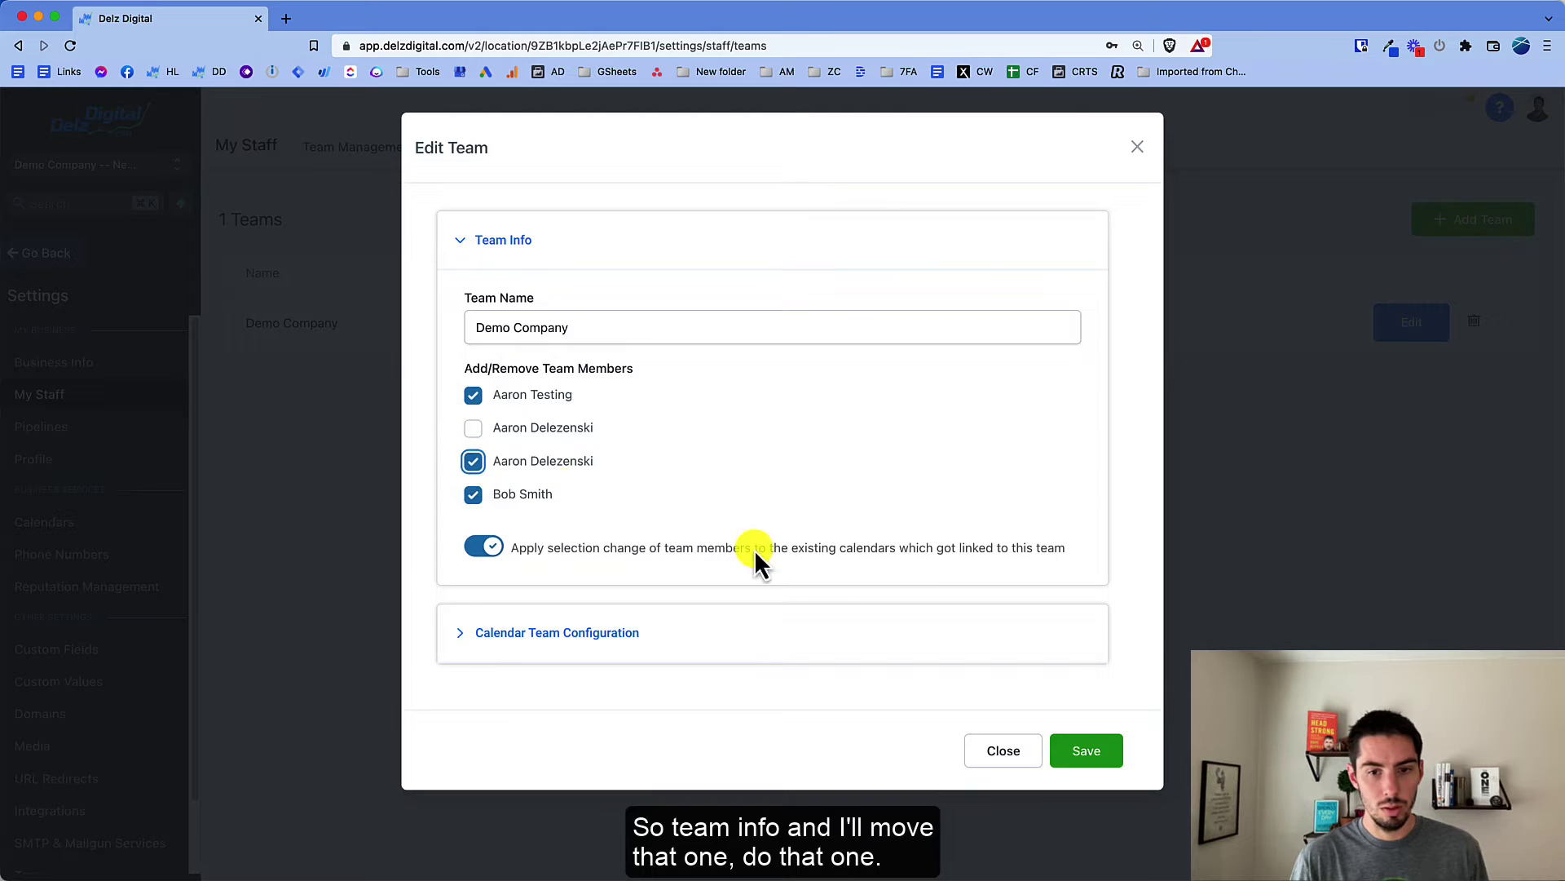
left_click(1076, 748)
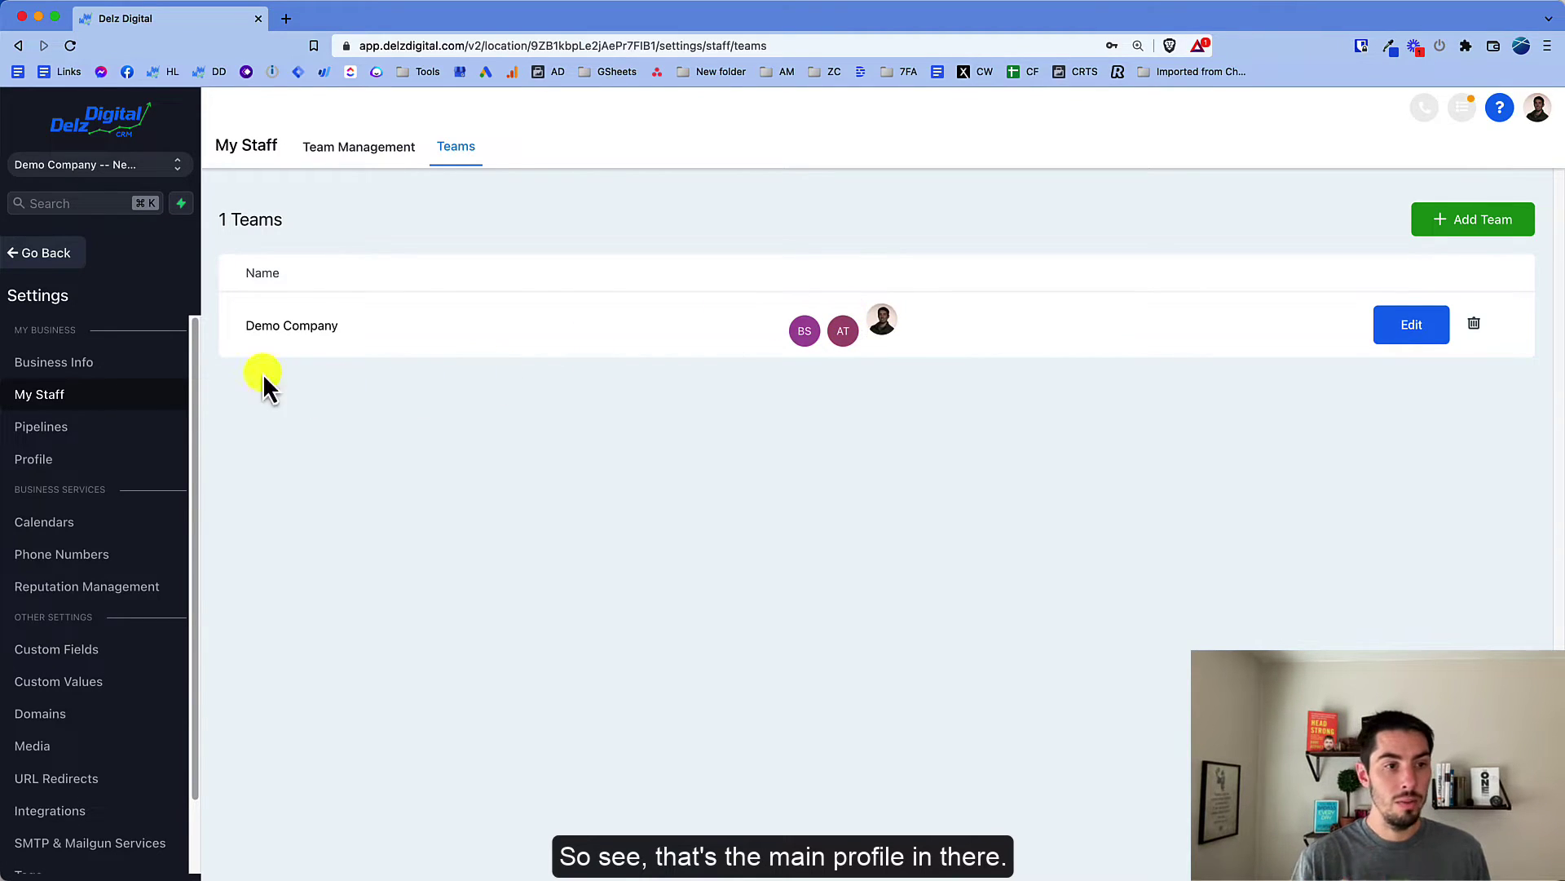
Step: Check Integrations for the second connected Google account's address, then go back to Profile
left_click(56, 462)
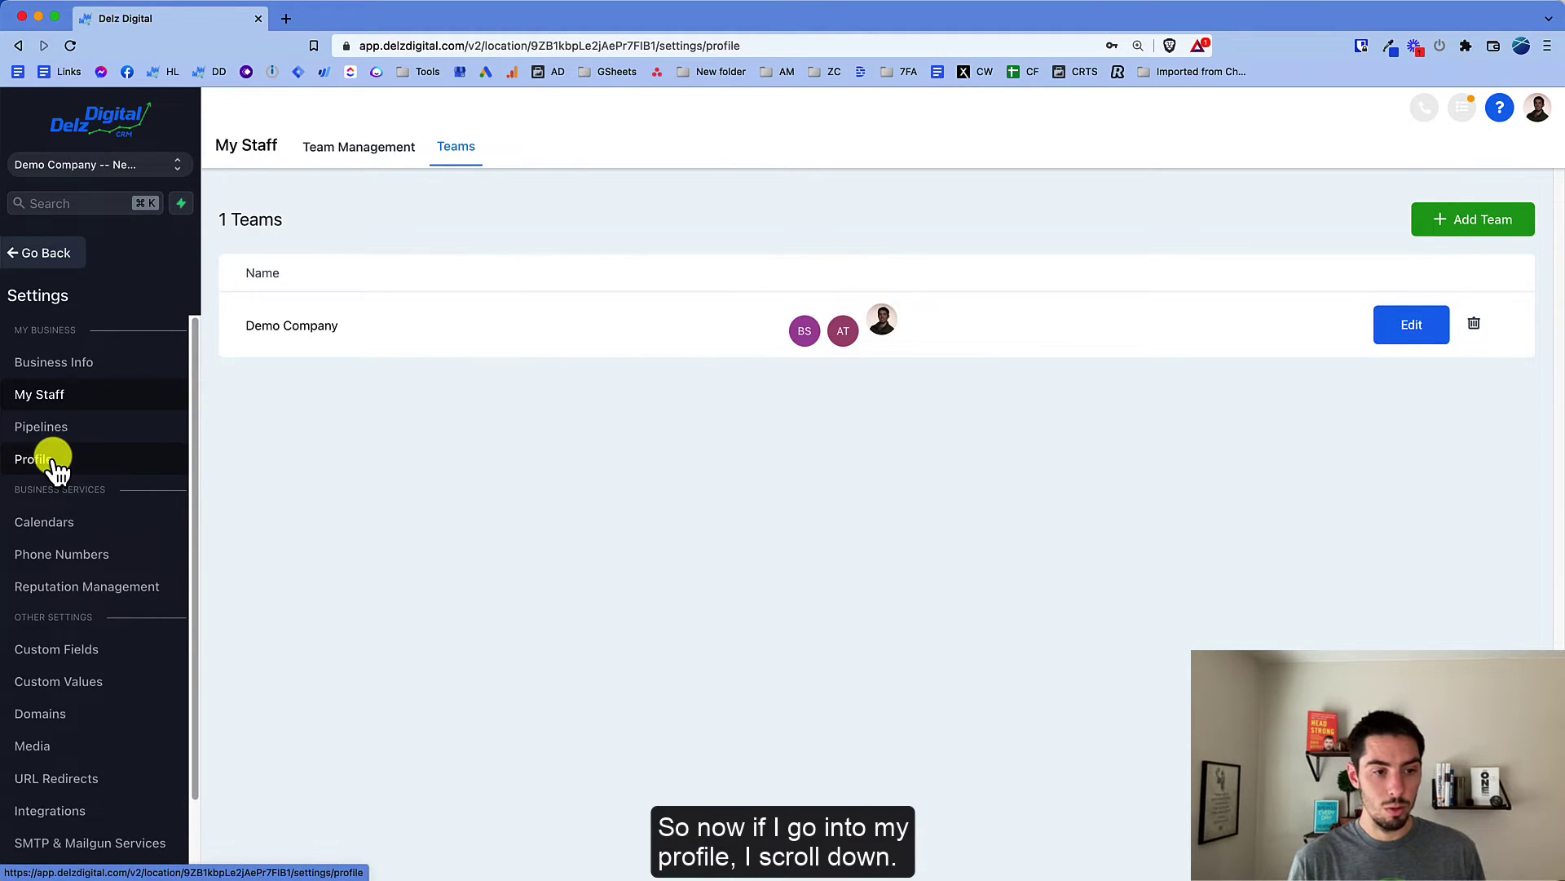
scroll(693, 683, "down", 10)
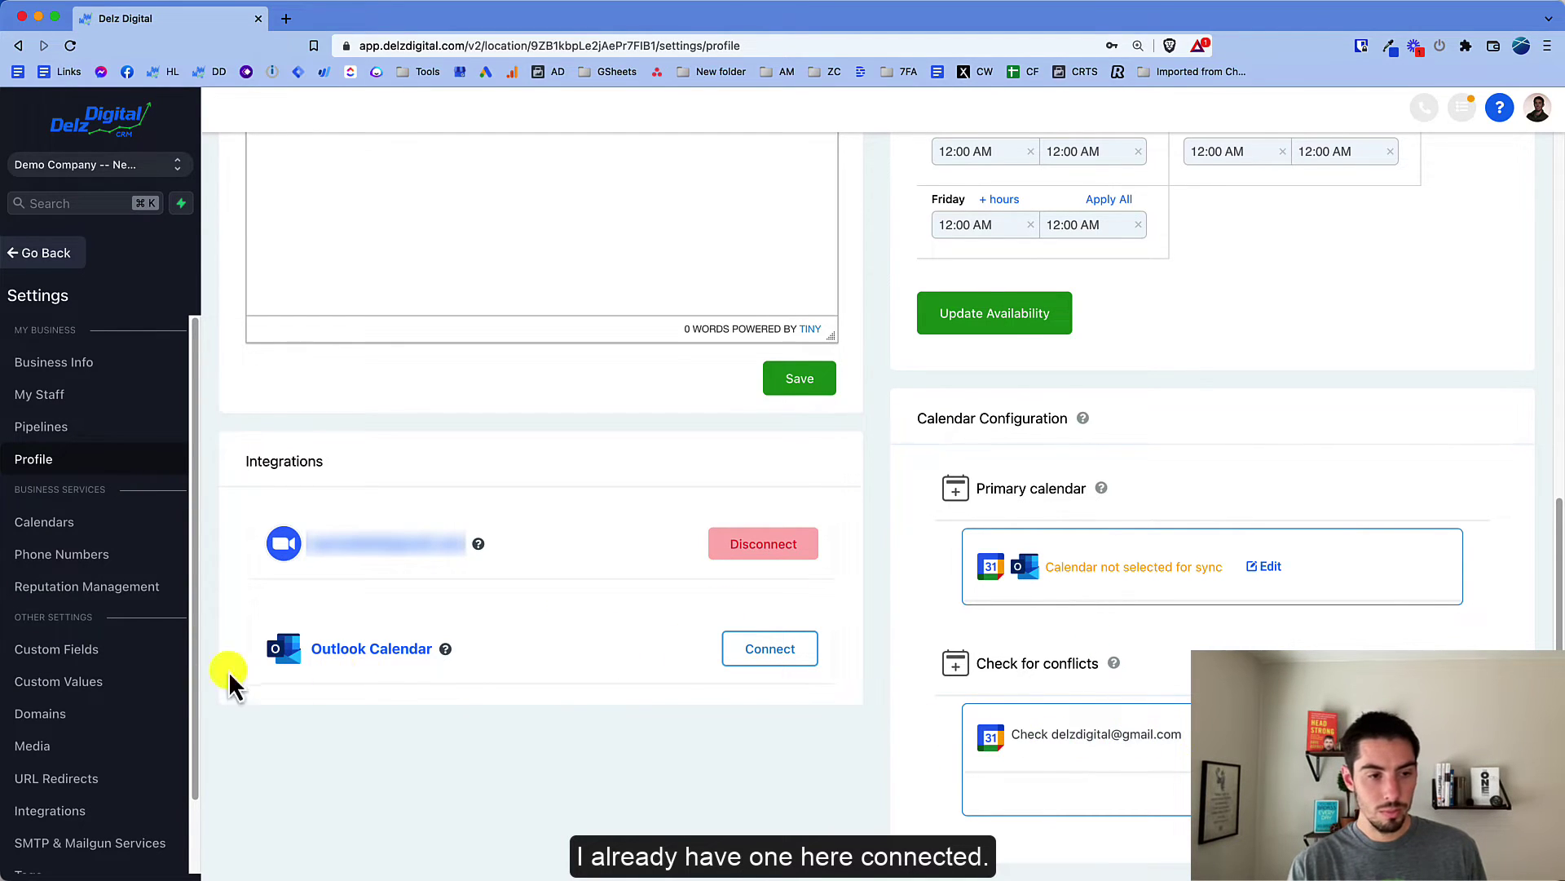
left_click(59, 815)
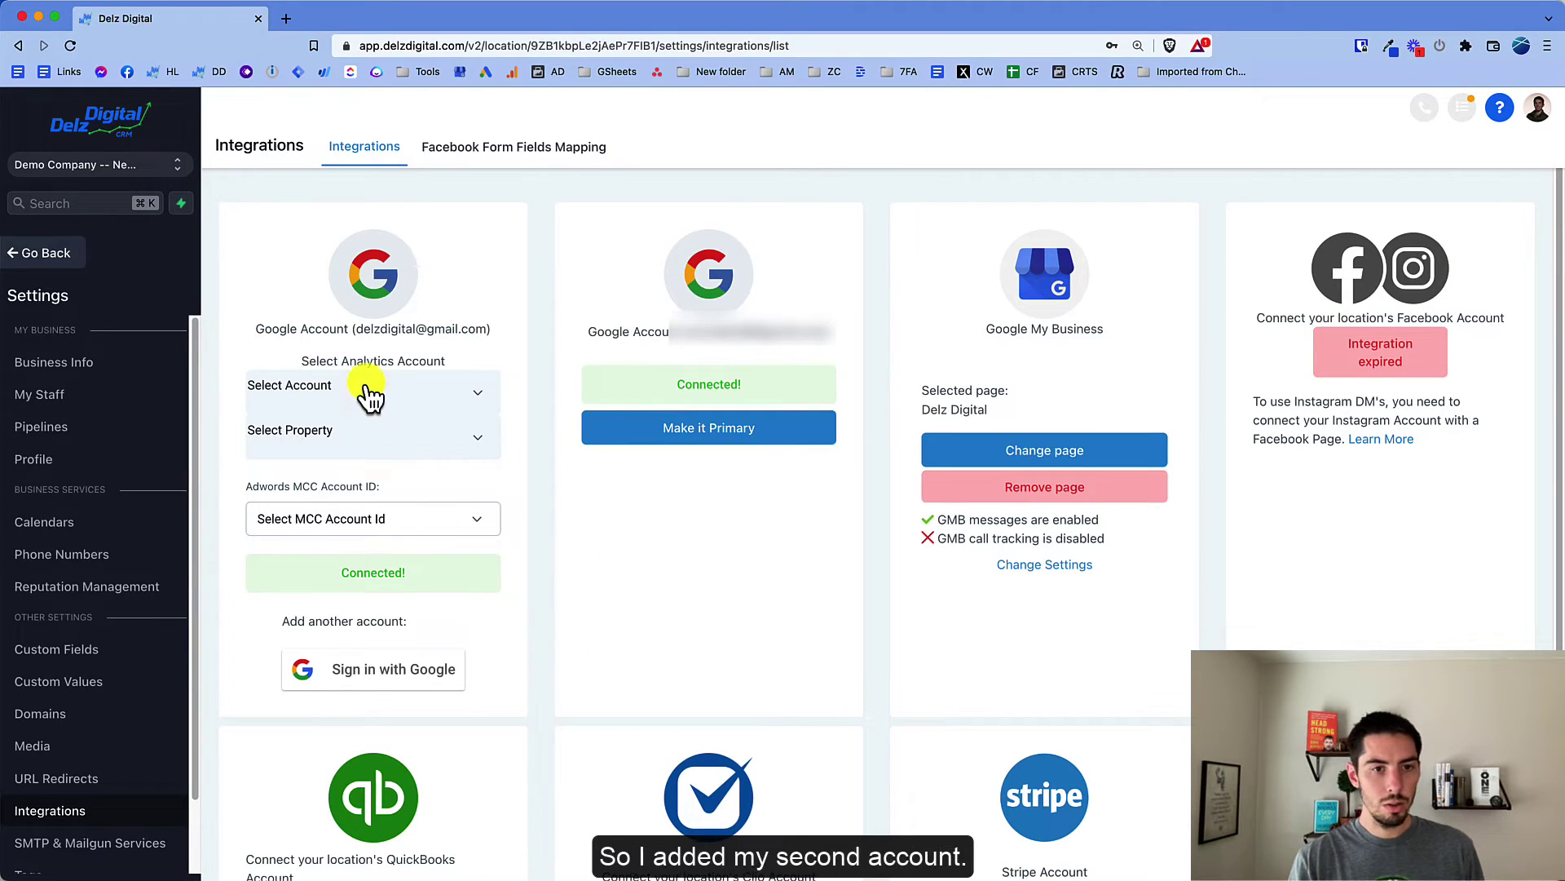
left_click_drag(686, 338, 845, 339)
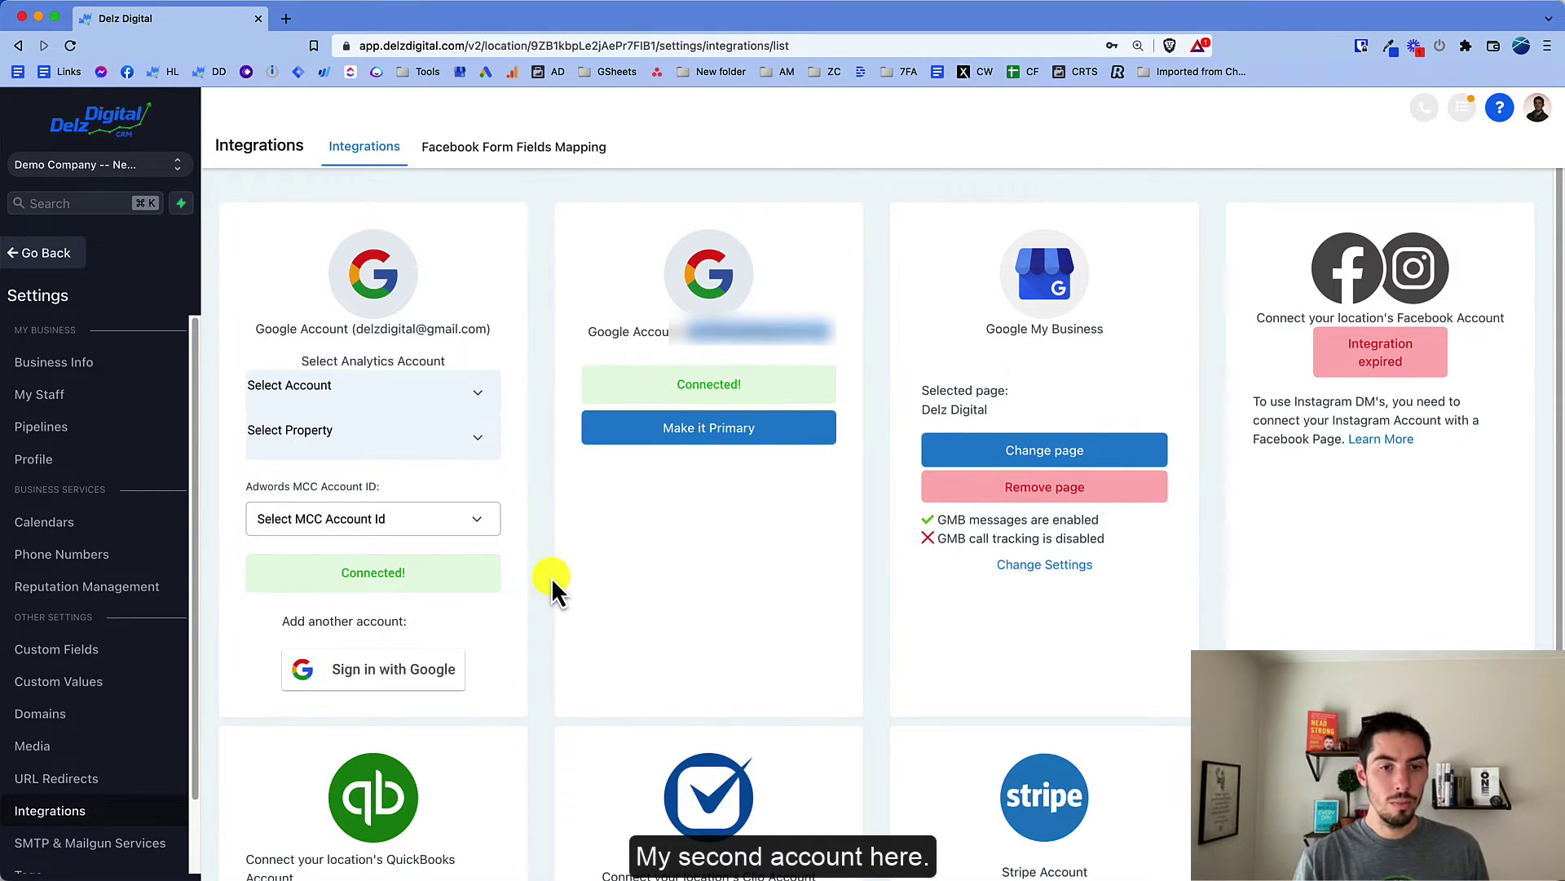
left_click(536, 548)
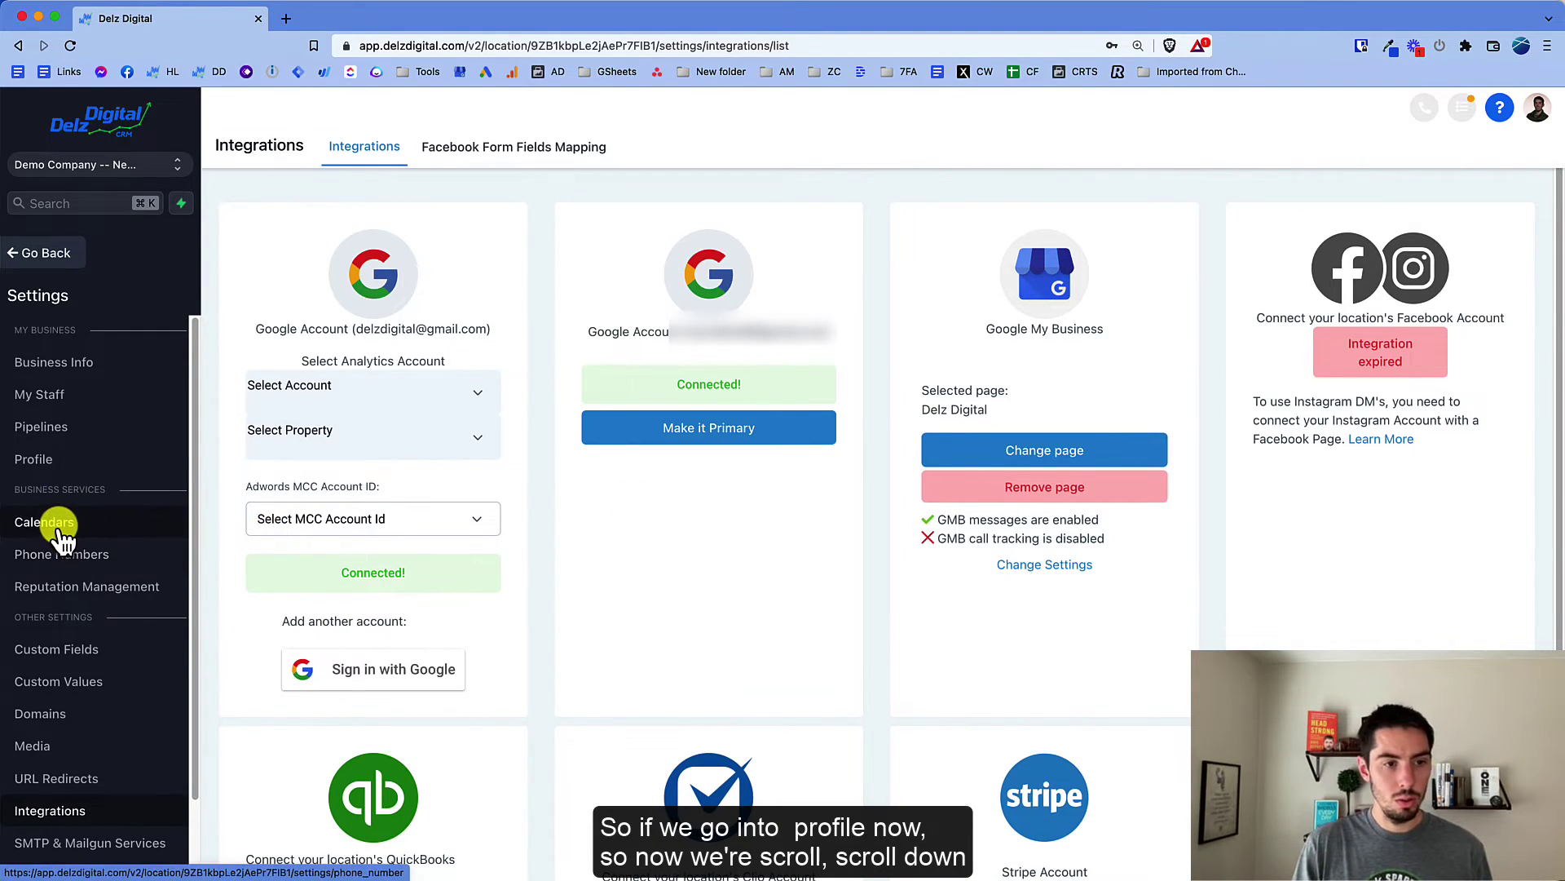
left_click(49, 459)
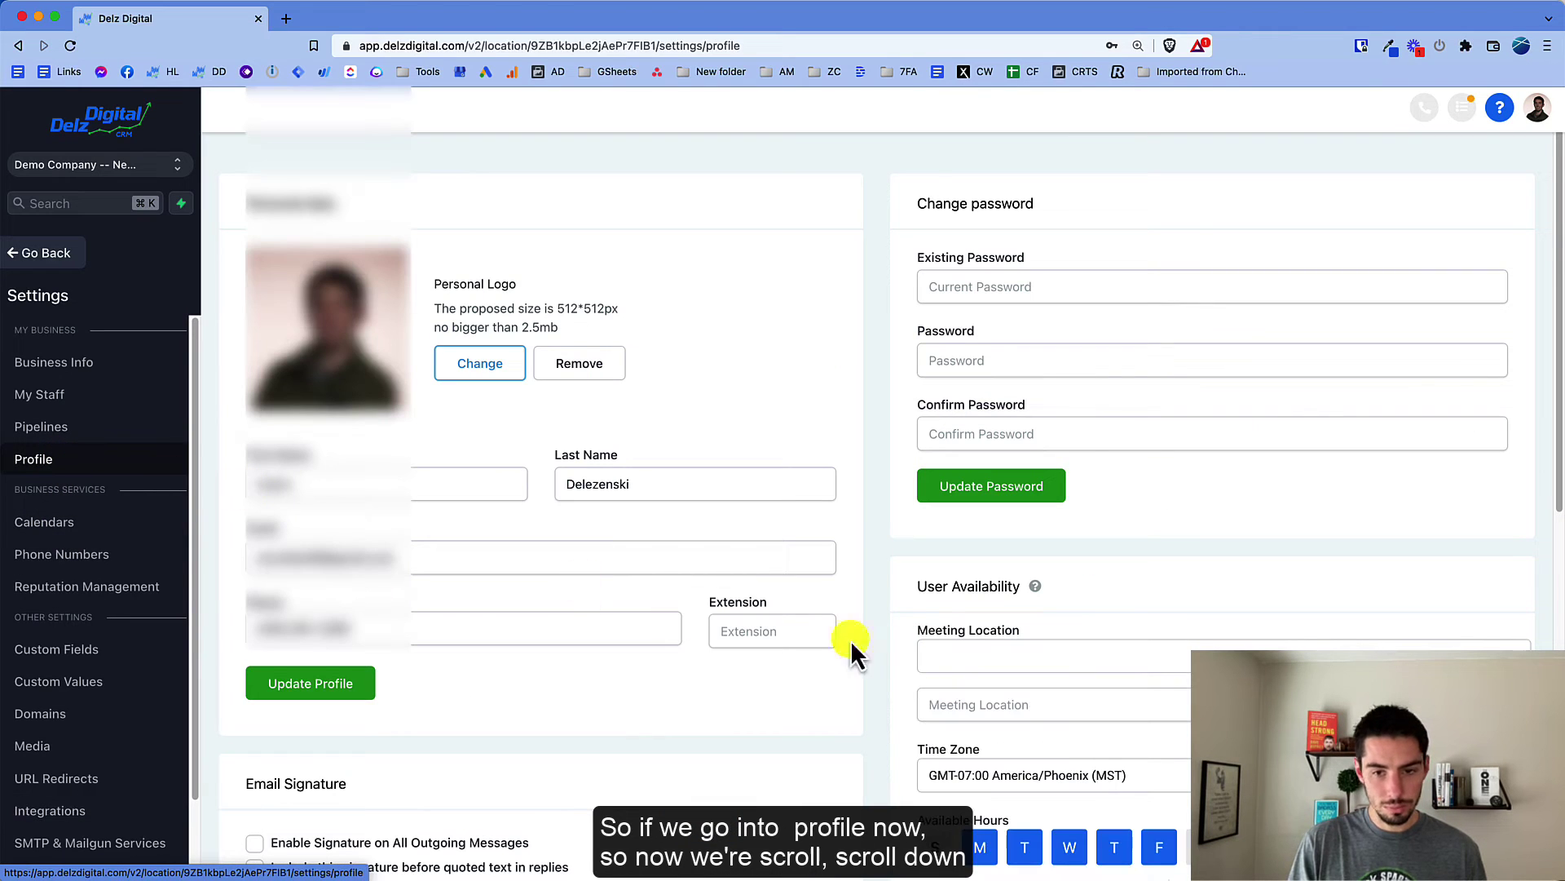
Step: Set the primary calendar to the second Google account's calendar and save it
scroll(820, 711, "down", 10)
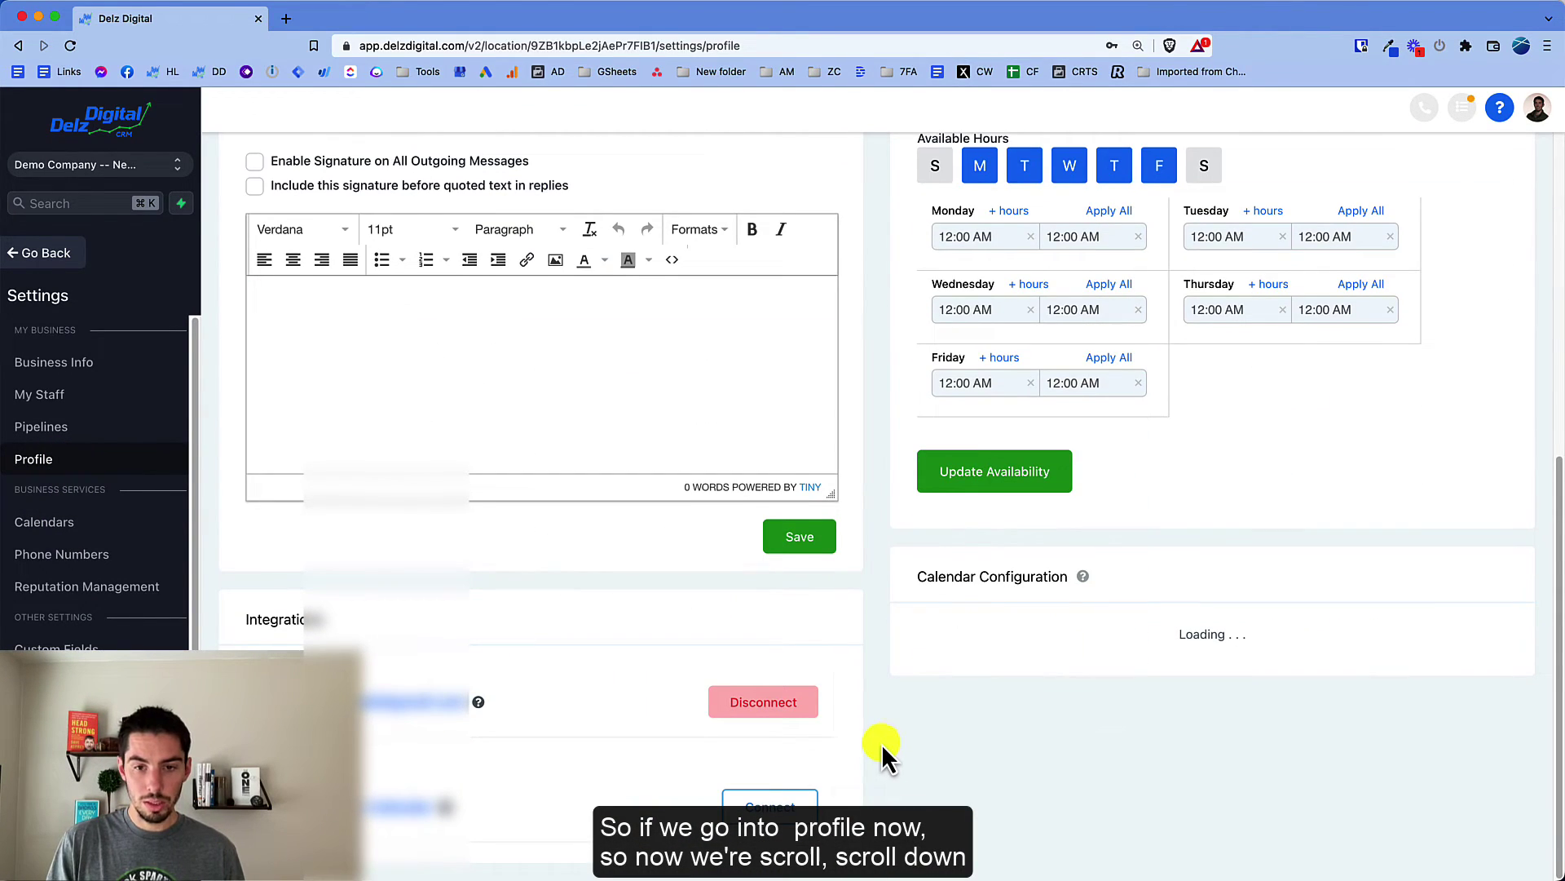
scroll(876, 741, "down", 4)
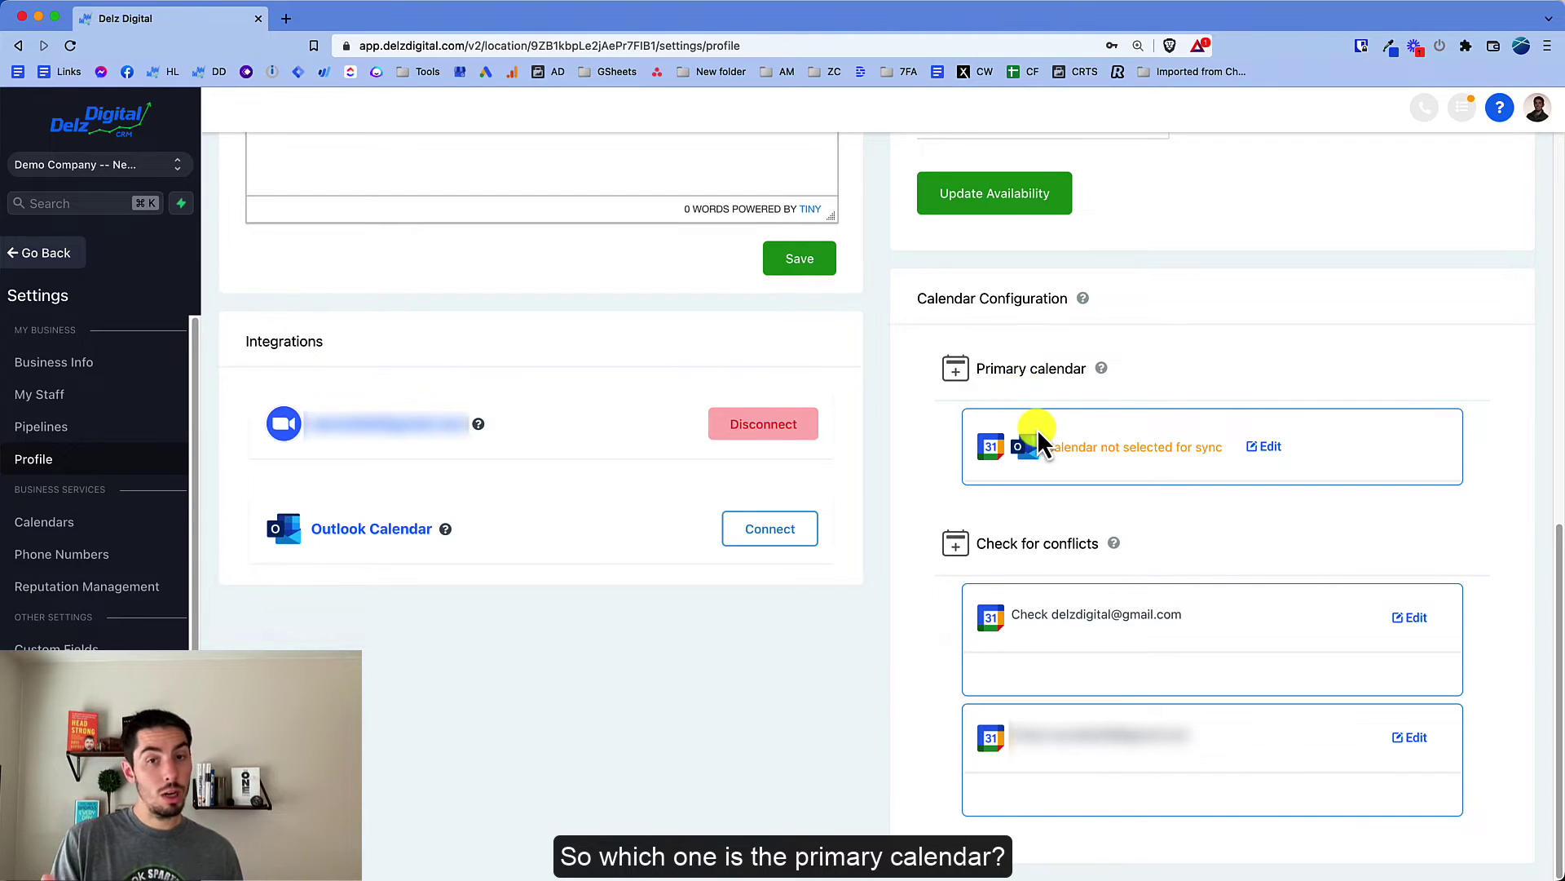
left_click(1265, 447)
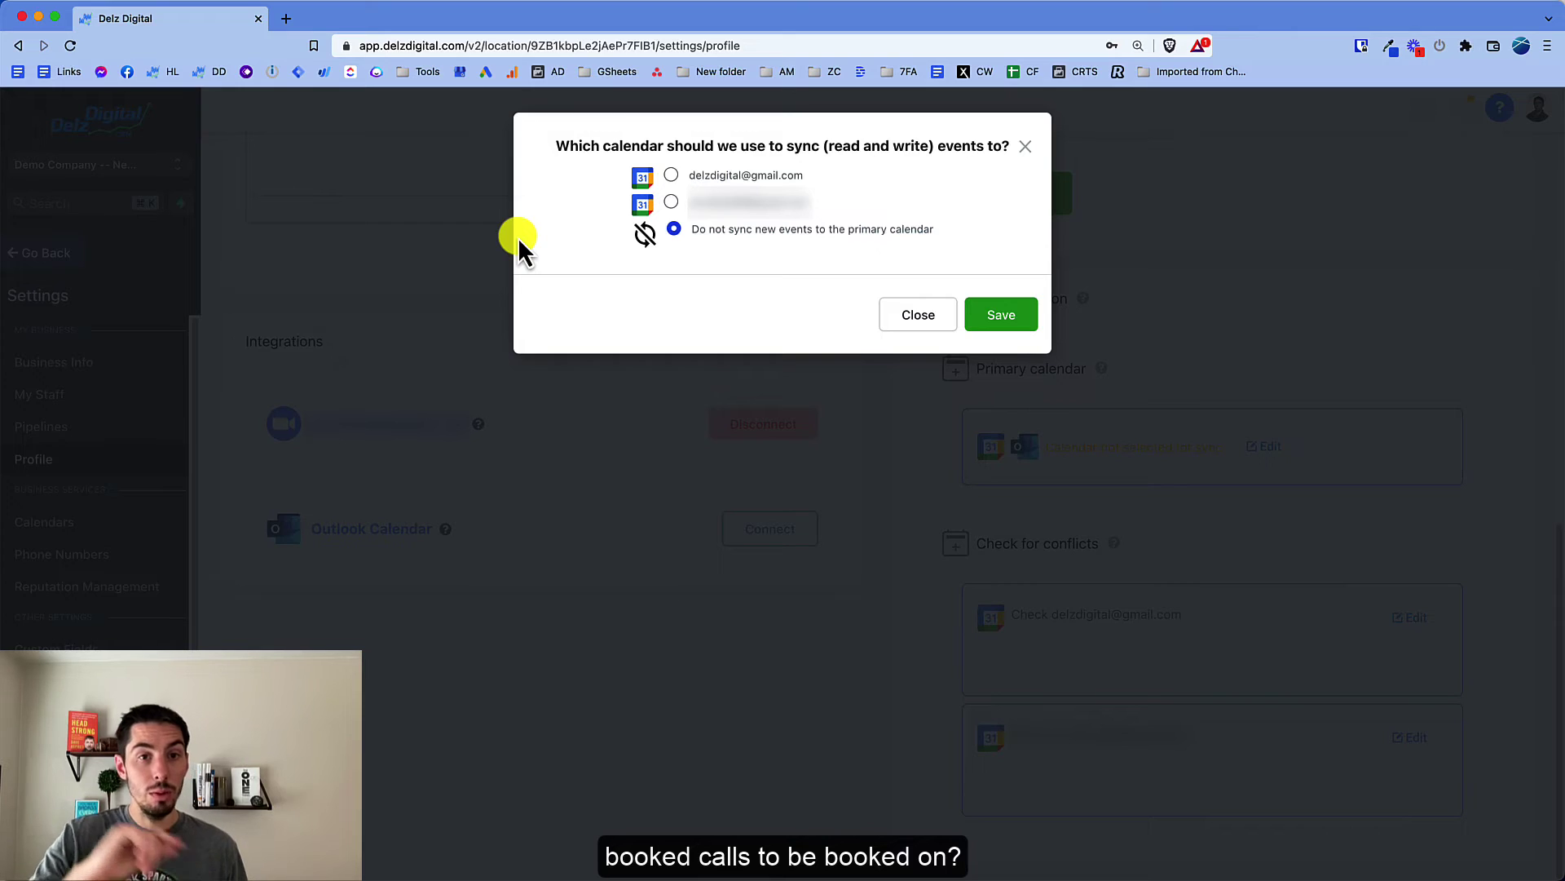
left_click(672, 203)
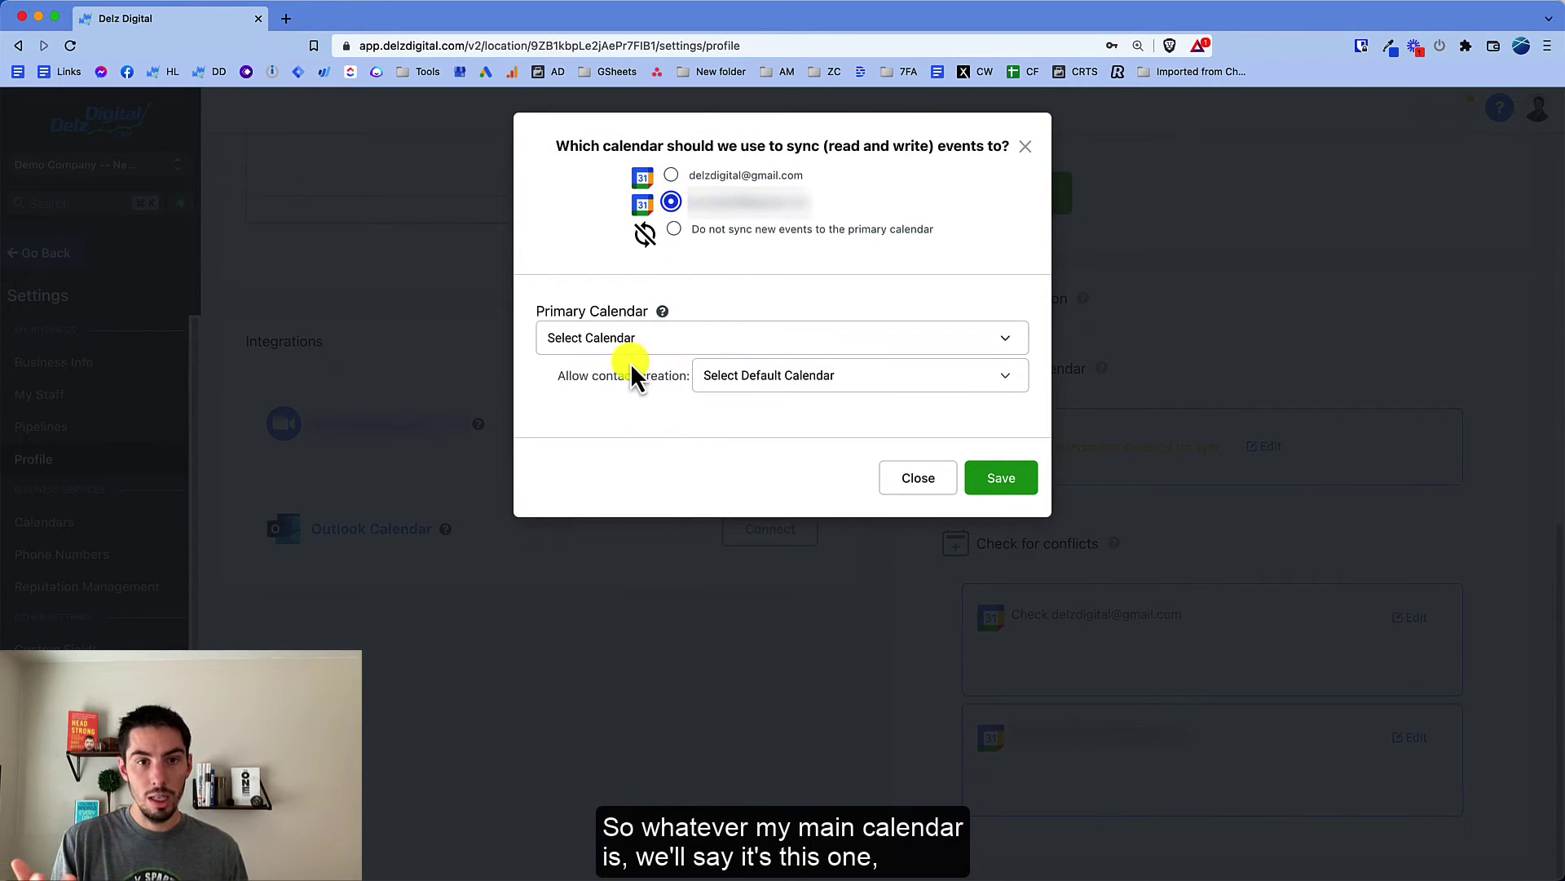
left_click(622, 339)
left_click(566, 371)
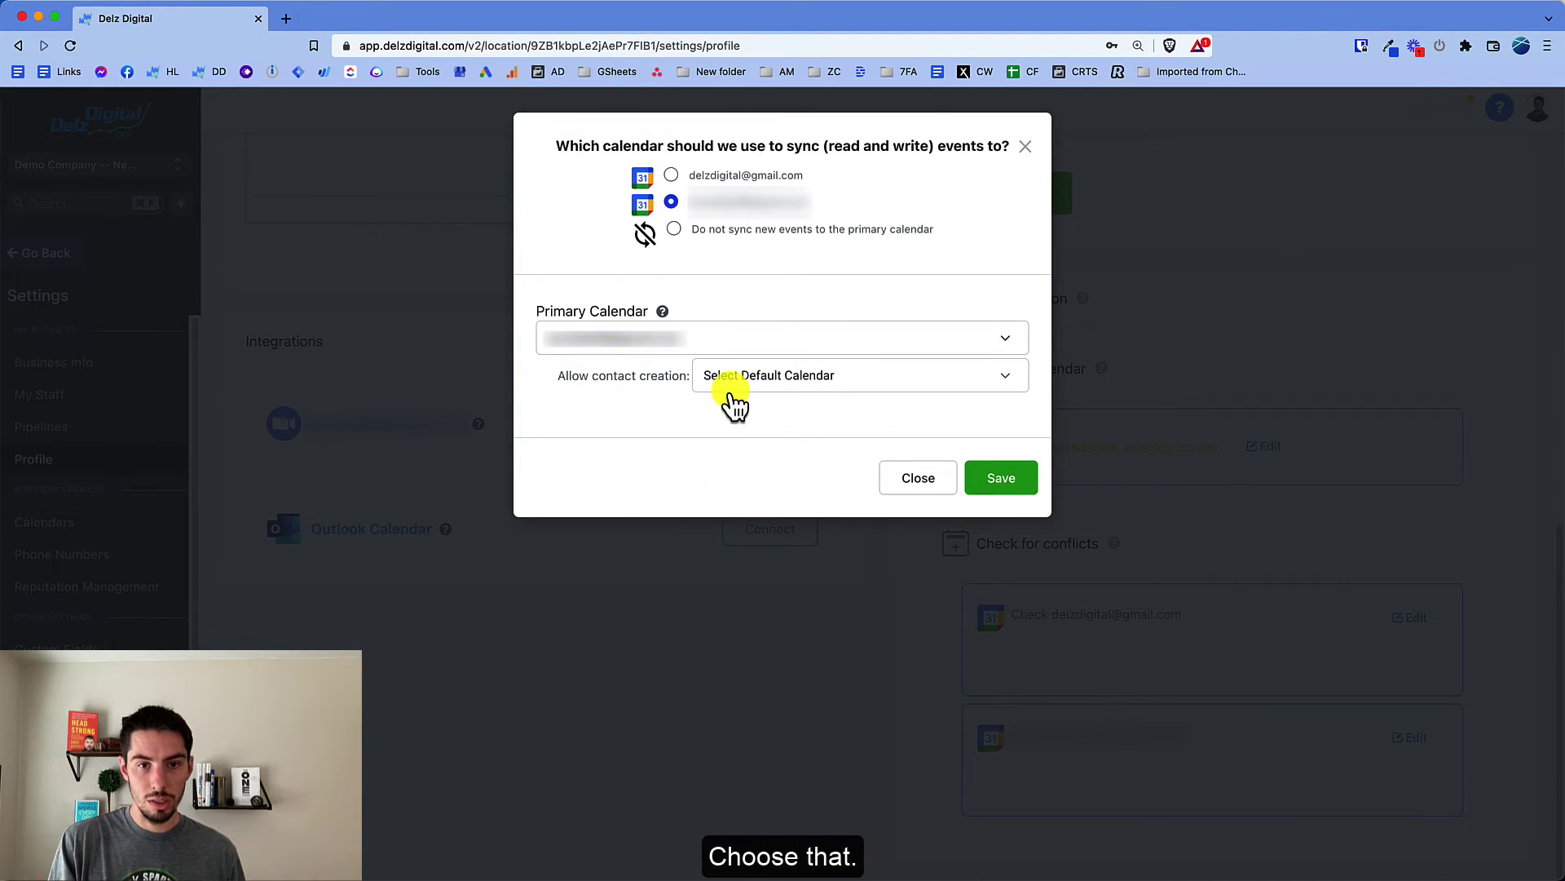
left_click(1011, 479)
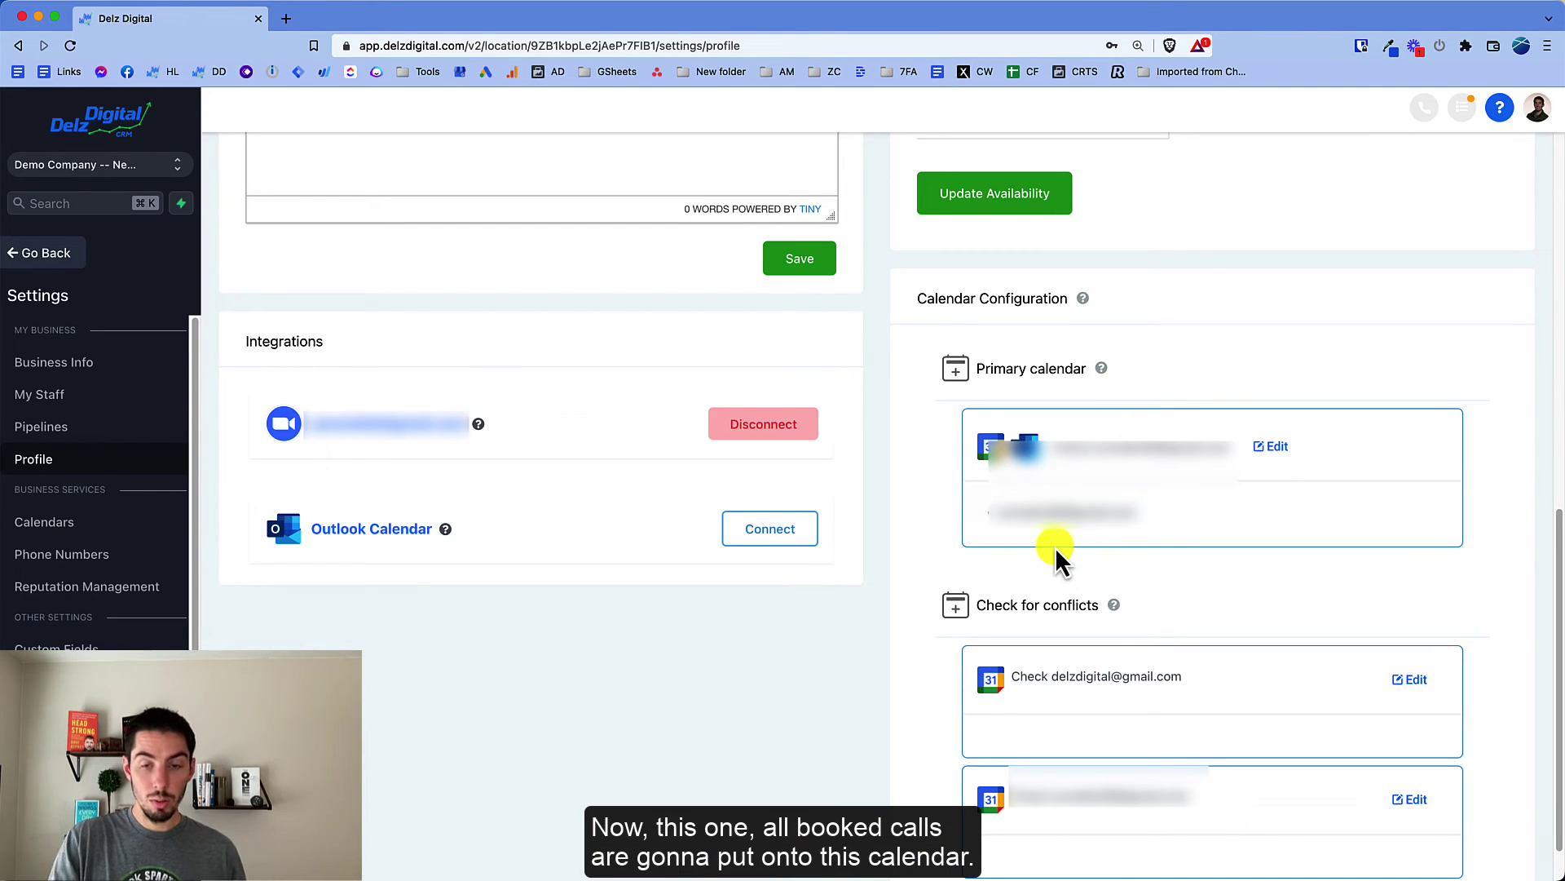
Step: Save the first Google account's calendar for conflict checks; open and close the second account's options unchanged
scroll(1059, 587, "down", 2)
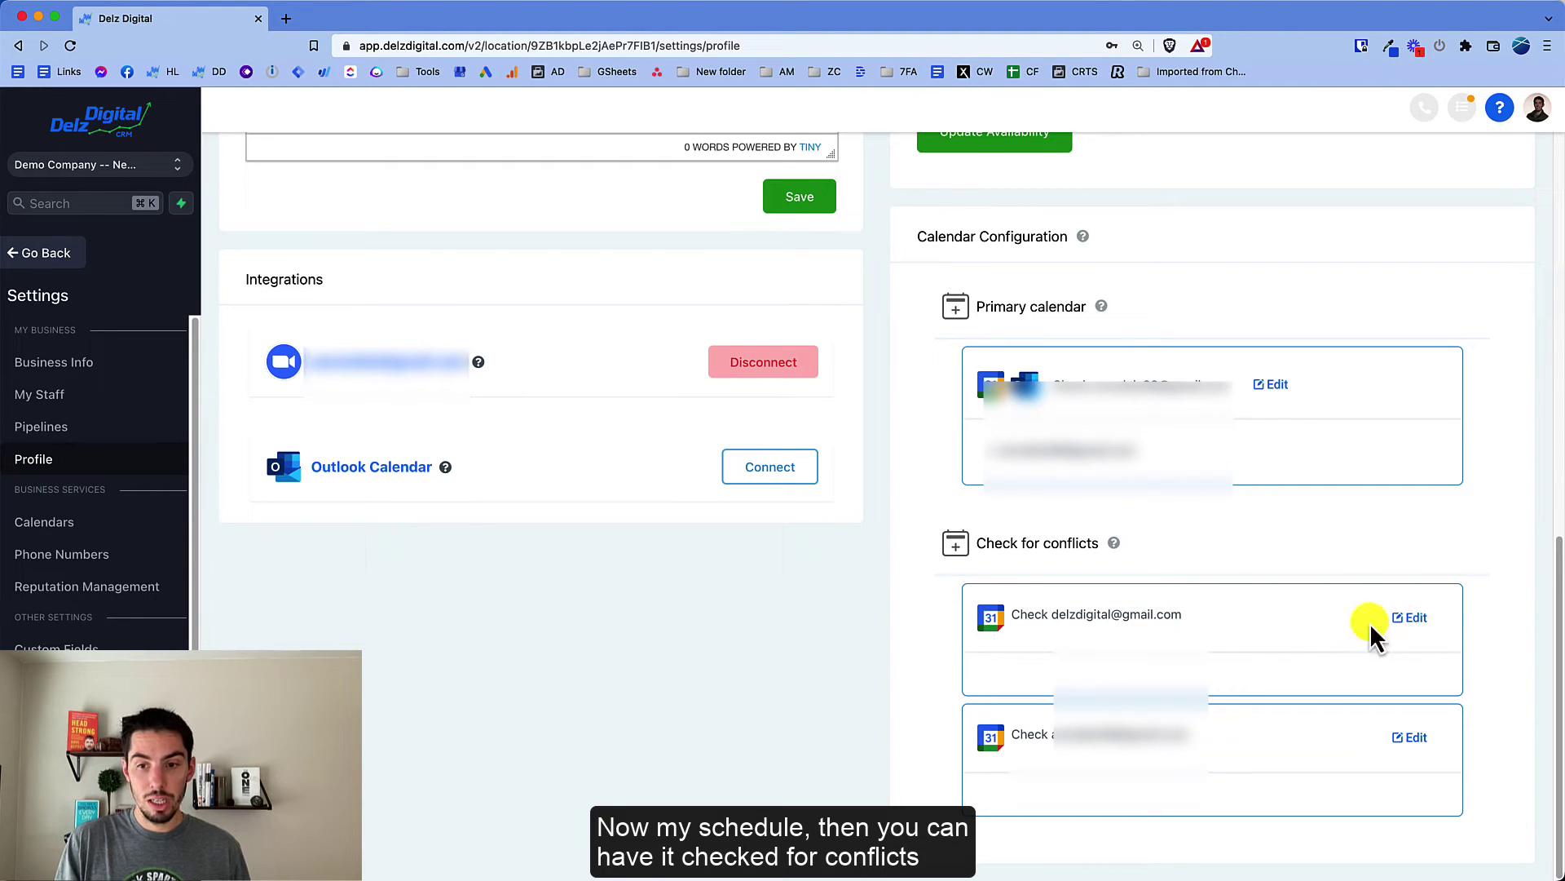
left_click(1413, 619)
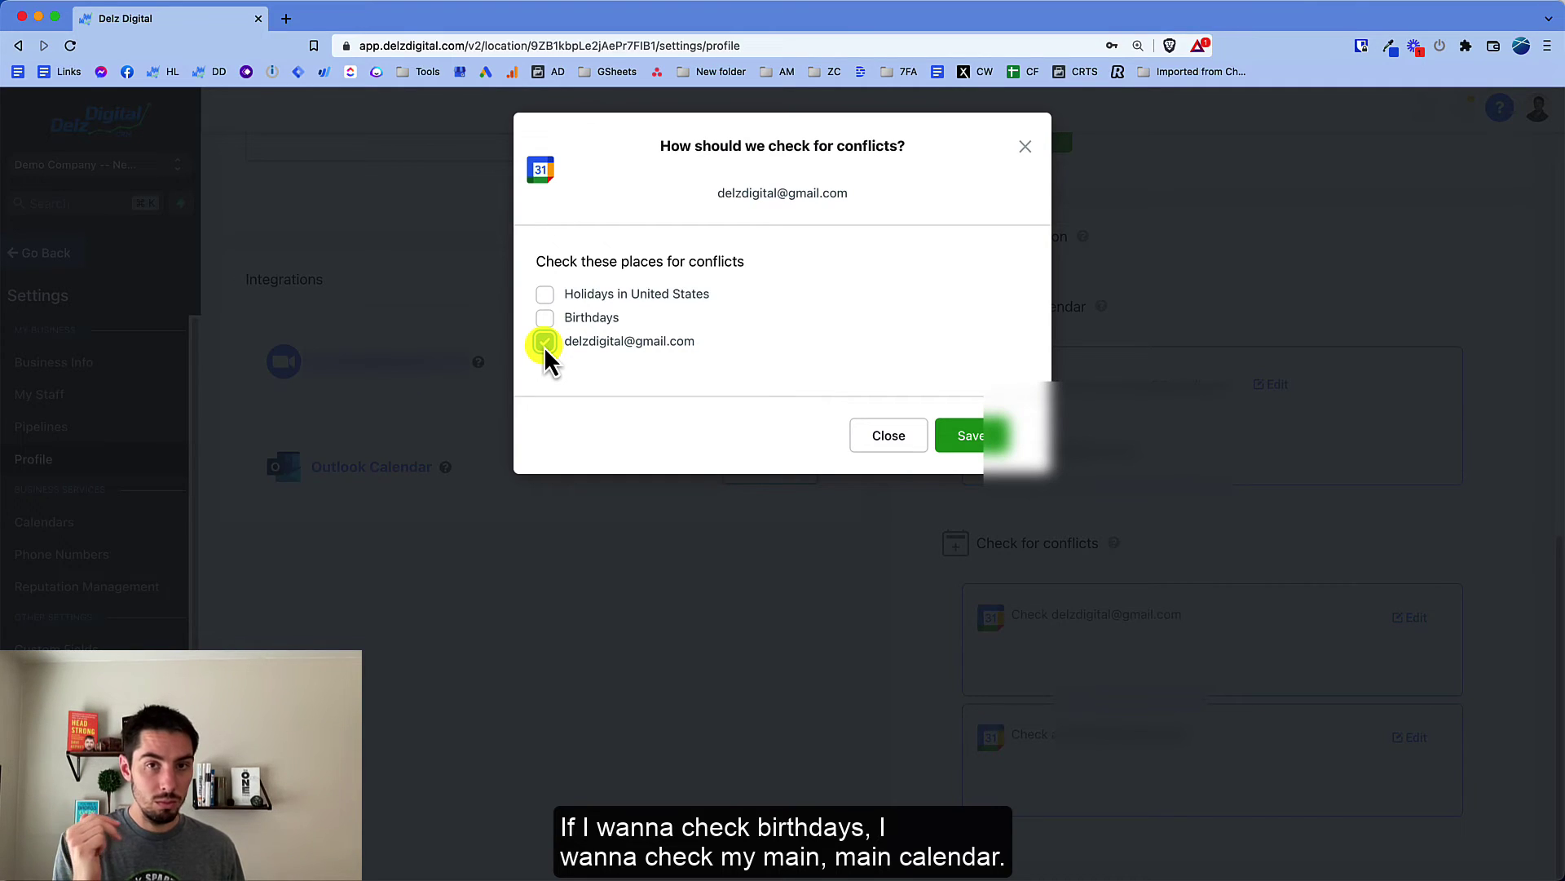
left_click(972, 434)
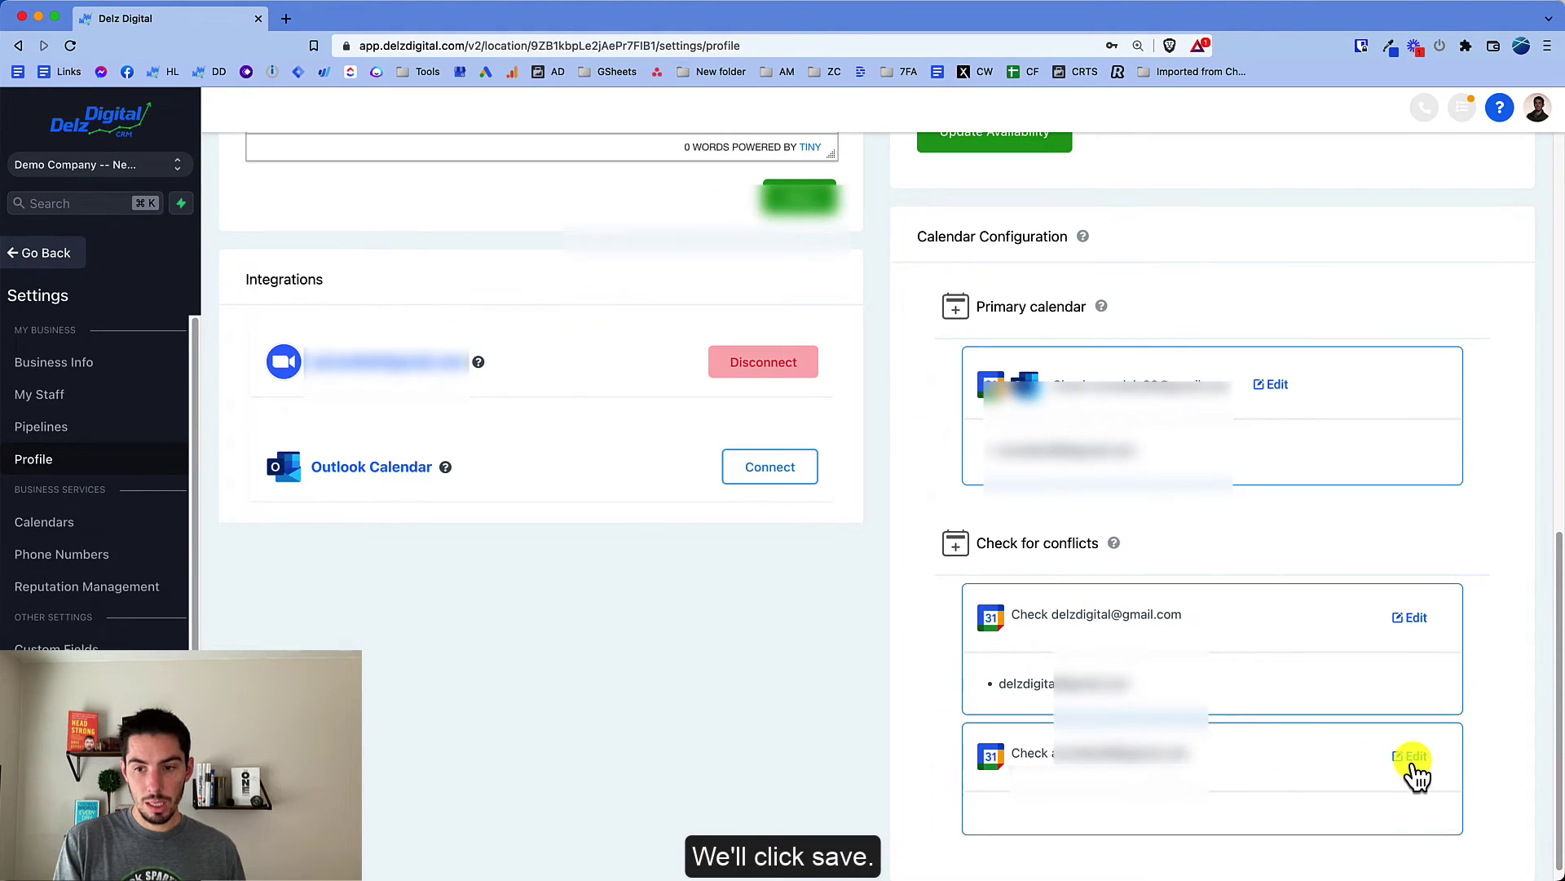
left_click(1414, 757)
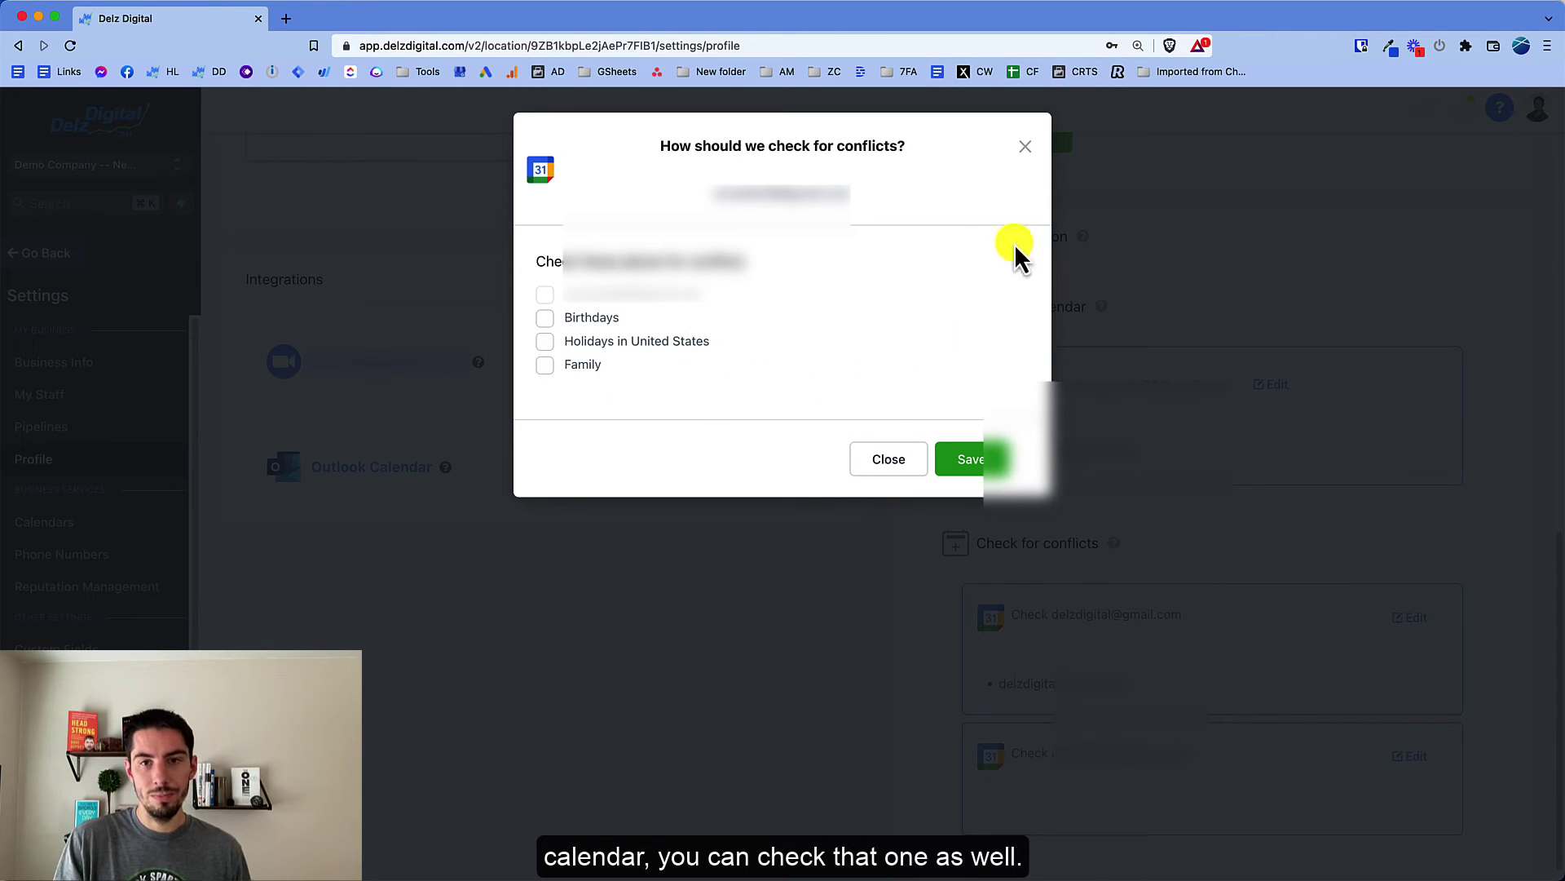
left_click(905, 623)
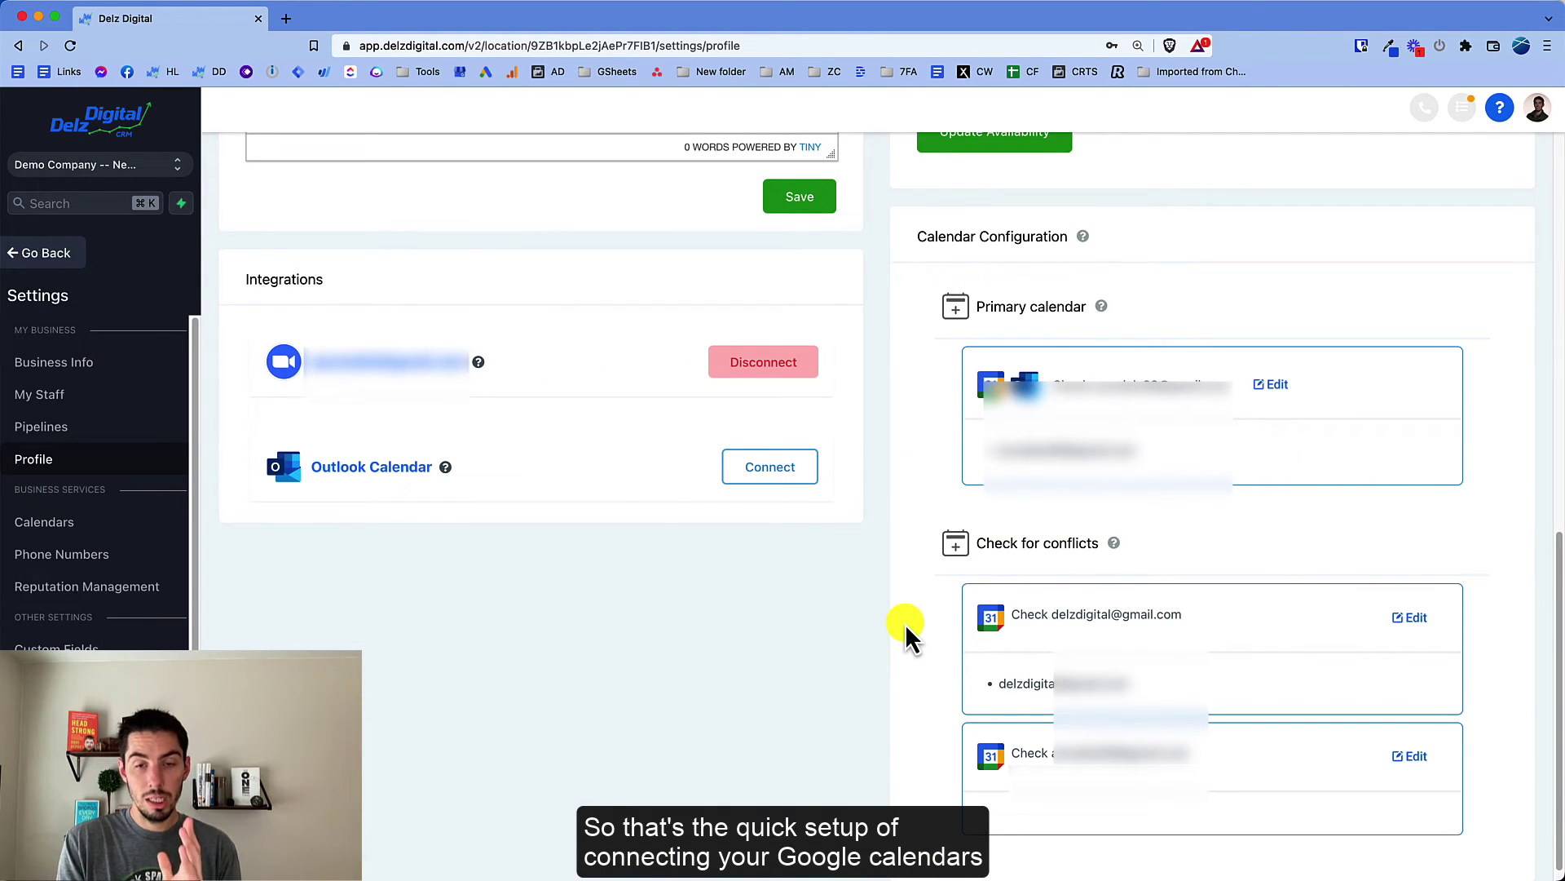